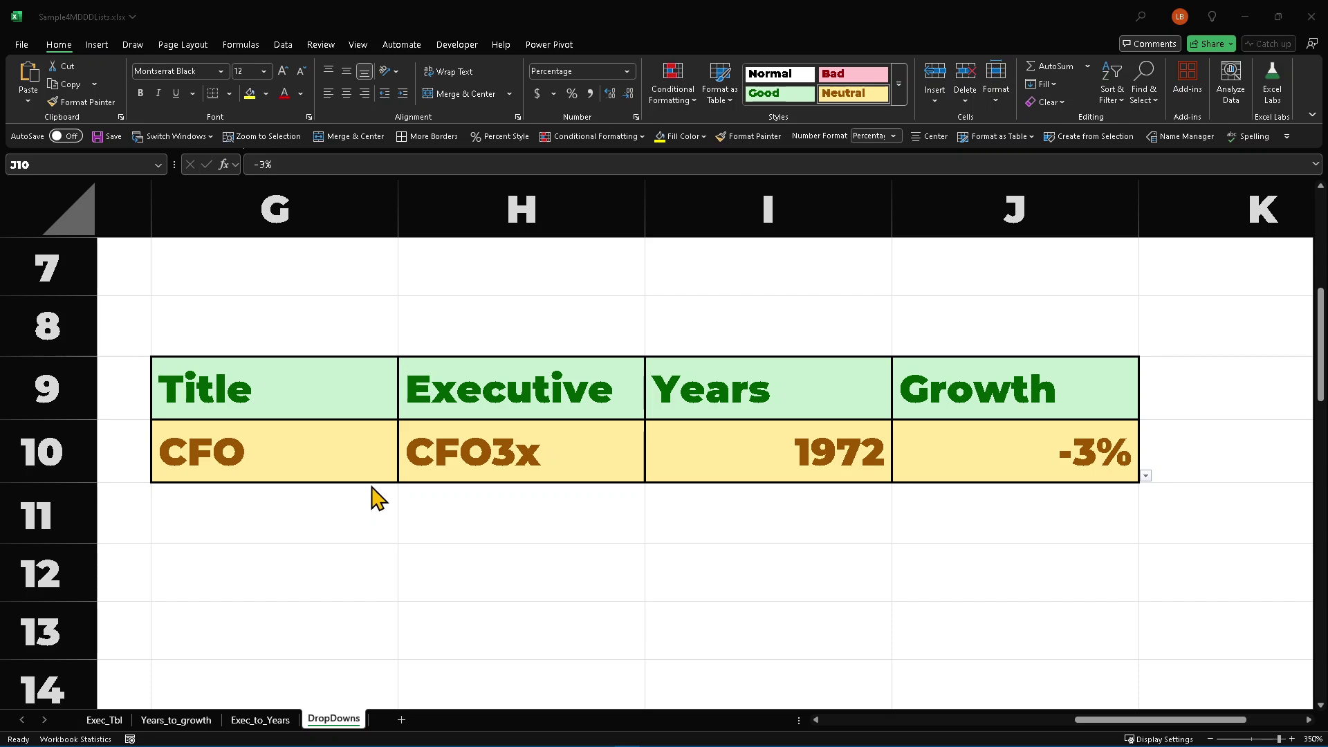
Choose VP from the Title dropdown list in G10 and VP3x from the Executive dropdown list in H10.
{"action": "left_click", "coordinate": [345, 445]}
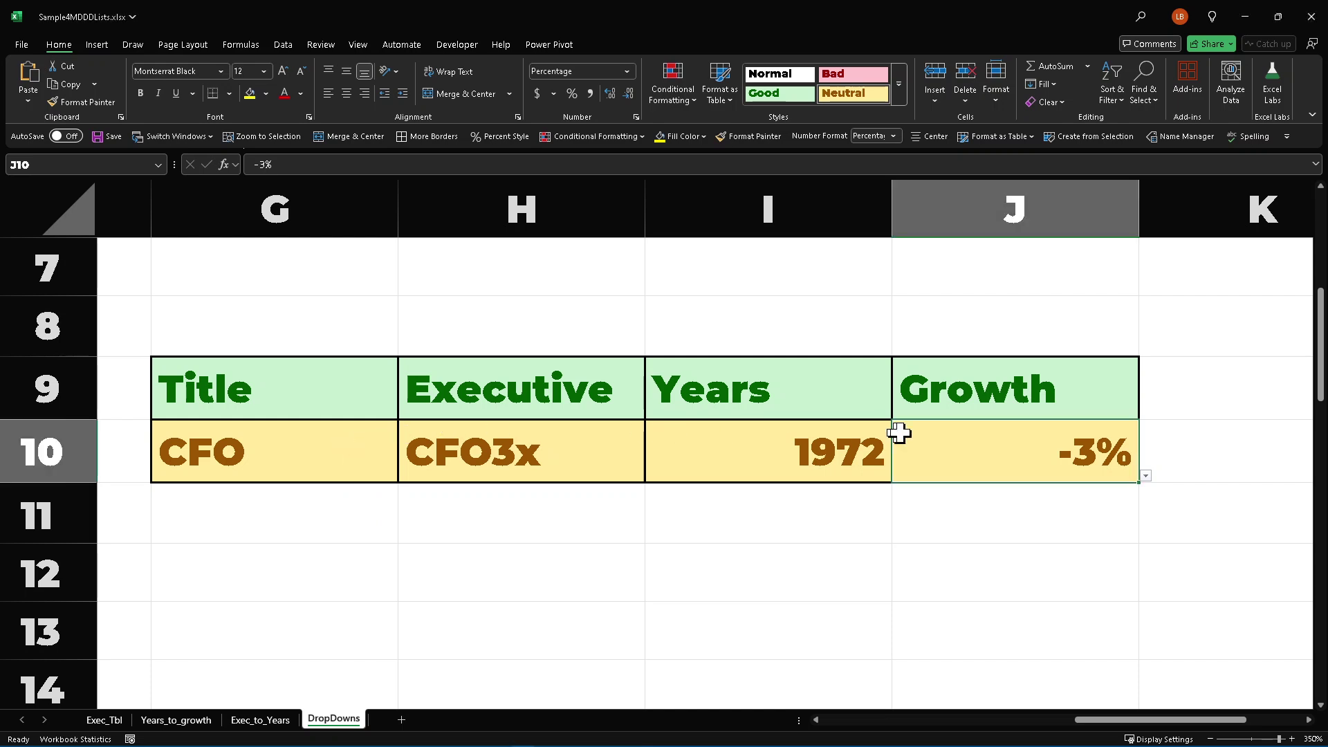
{"action": "left_click", "coordinate": [355, 454]}
{"action": "left_click", "coordinate": [406, 477]}
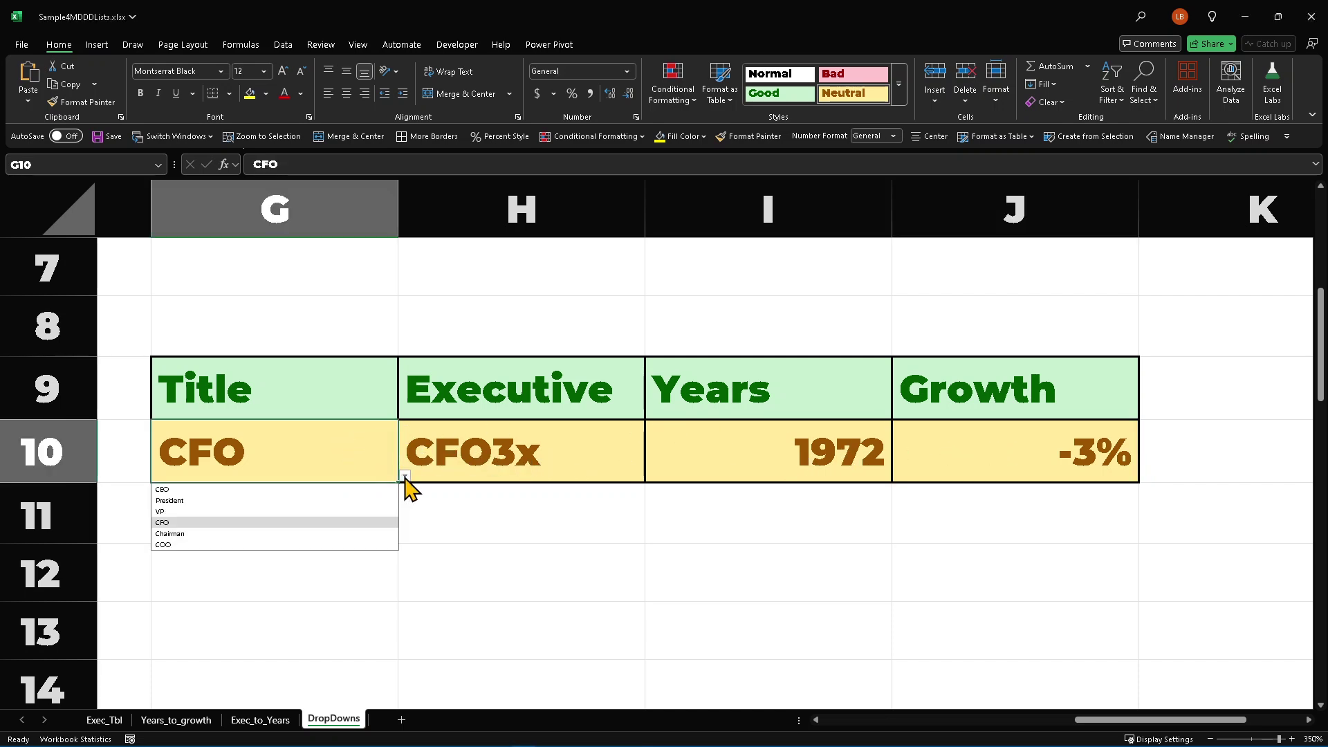
{"action": "left_click", "coordinate": [356, 512]}
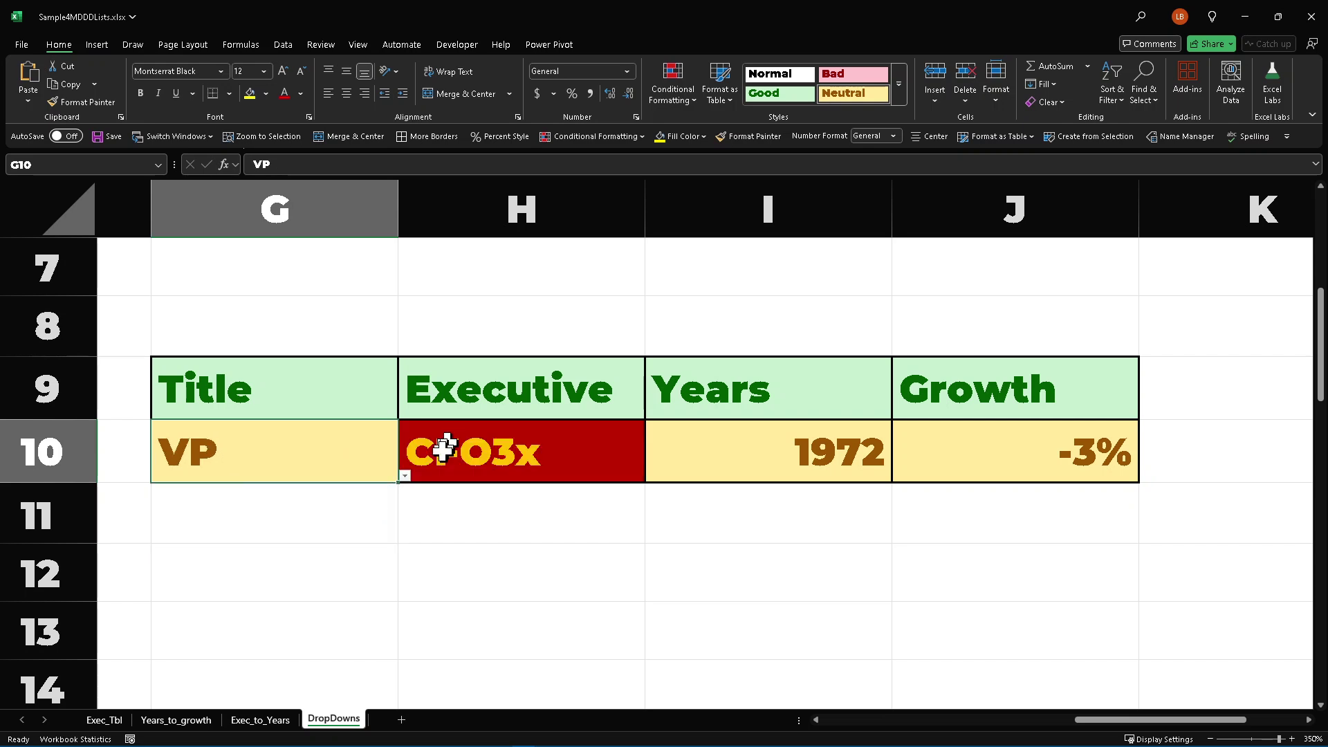
{"action": "left_click", "coordinate": [620, 460]}
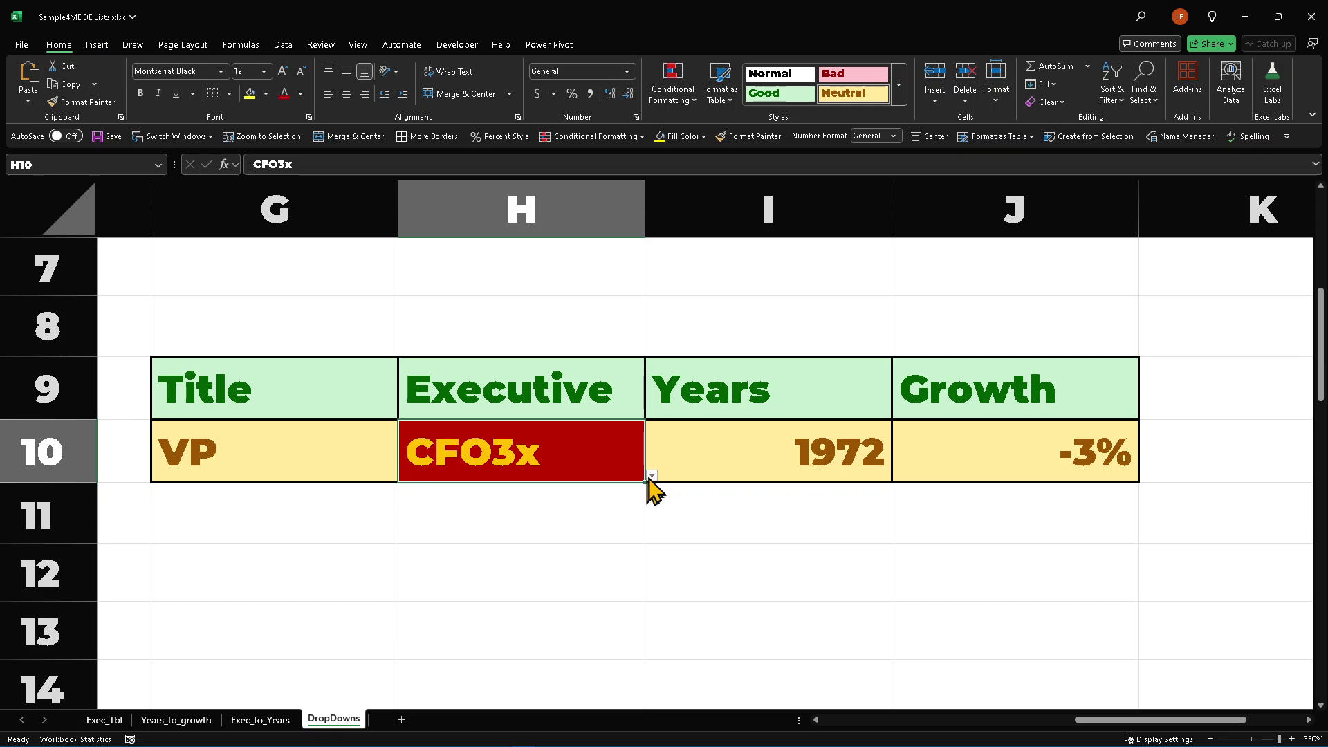
{"action": "left_click", "coordinate": [653, 476]}
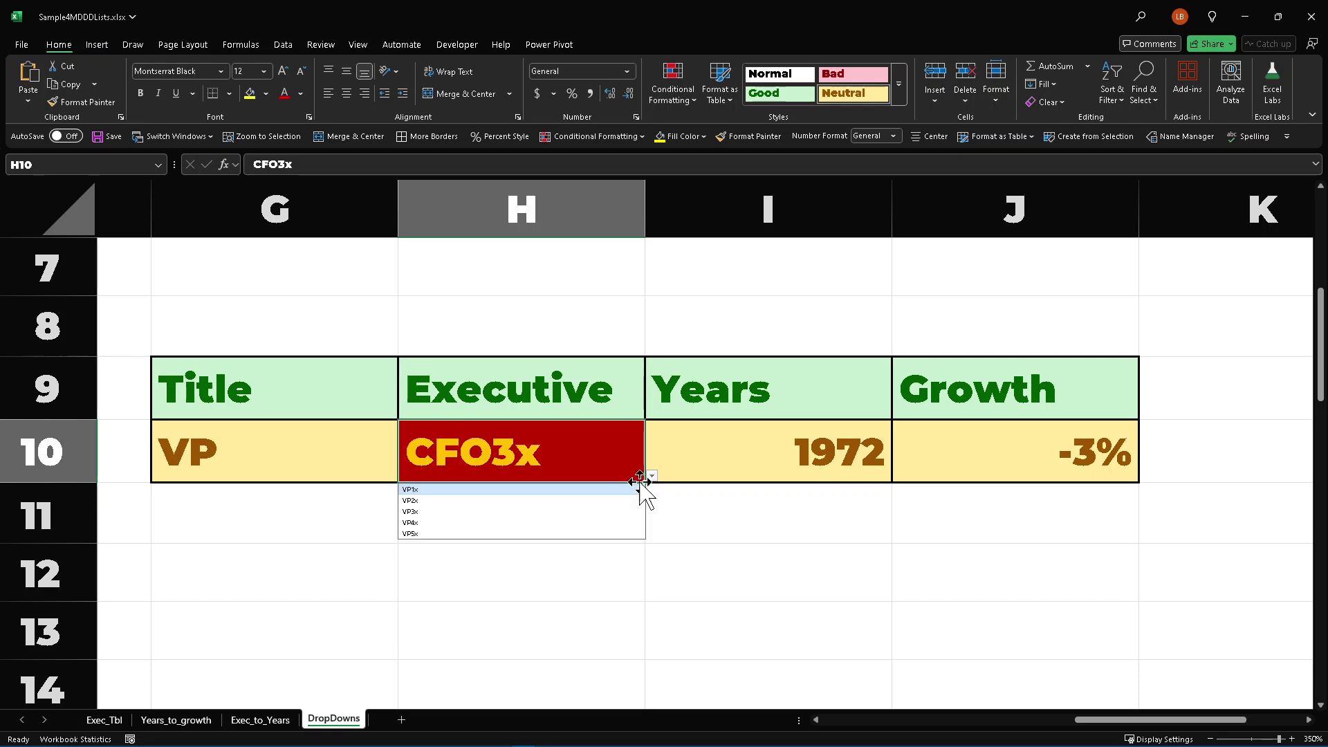
{"action": "left_click", "coordinate": [578, 512]}
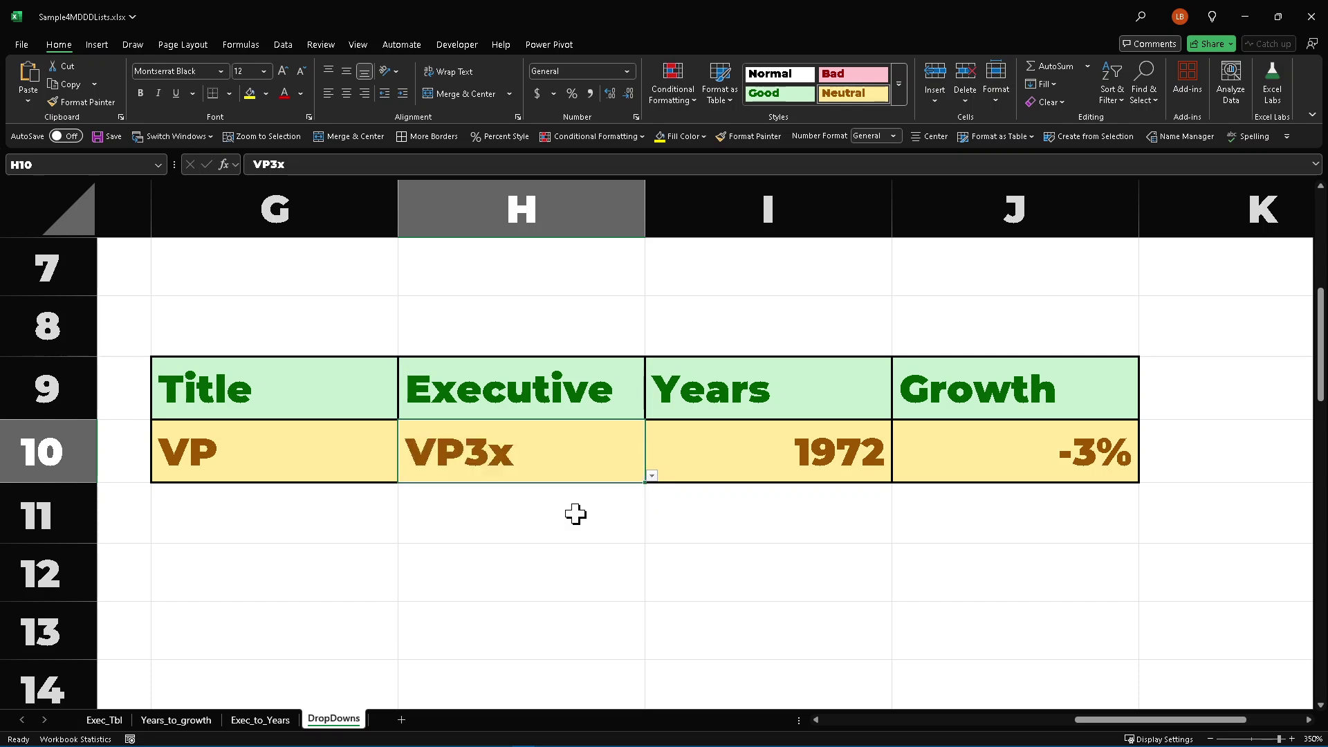
Choose 1971 from the Years dropdown list in I10 and -0.07 from the Growth dropdown list in J10.
{"action": "left_click", "coordinate": [771, 451]}
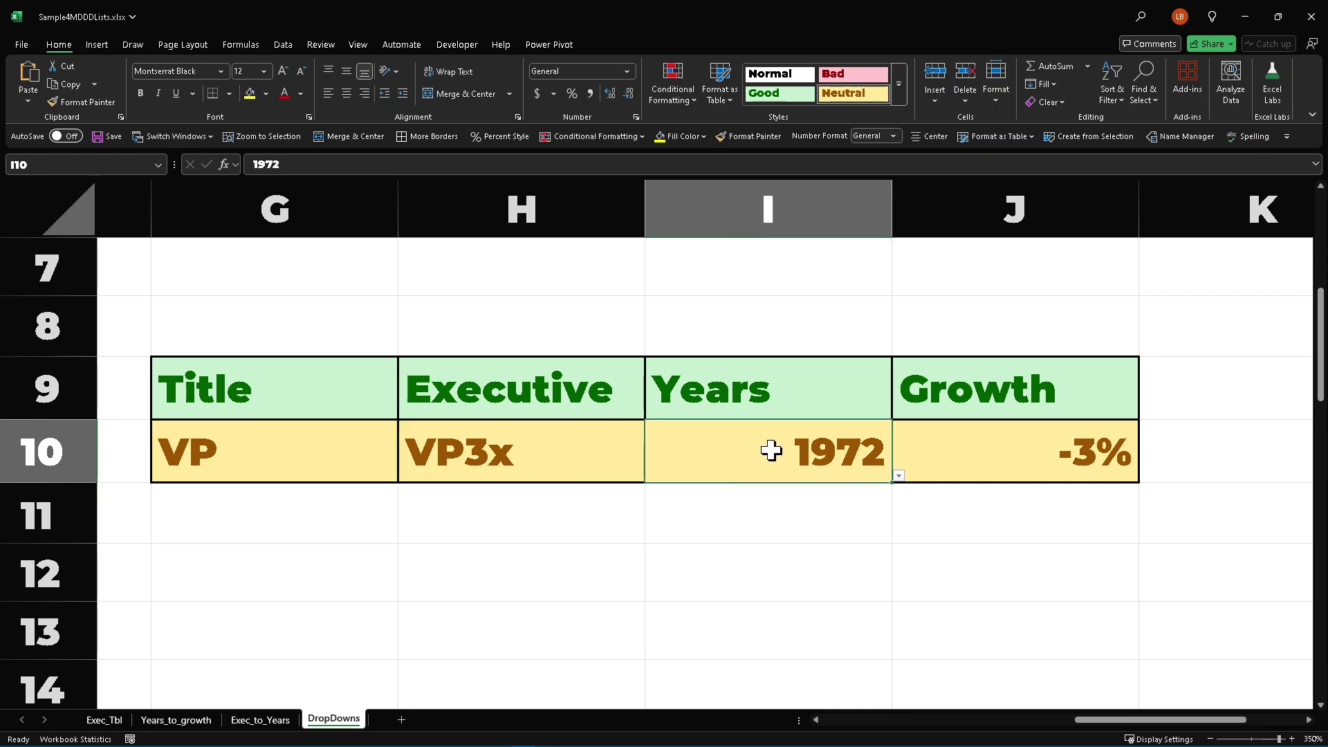
{"action": "left_click", "coordinate": [899, 476]}
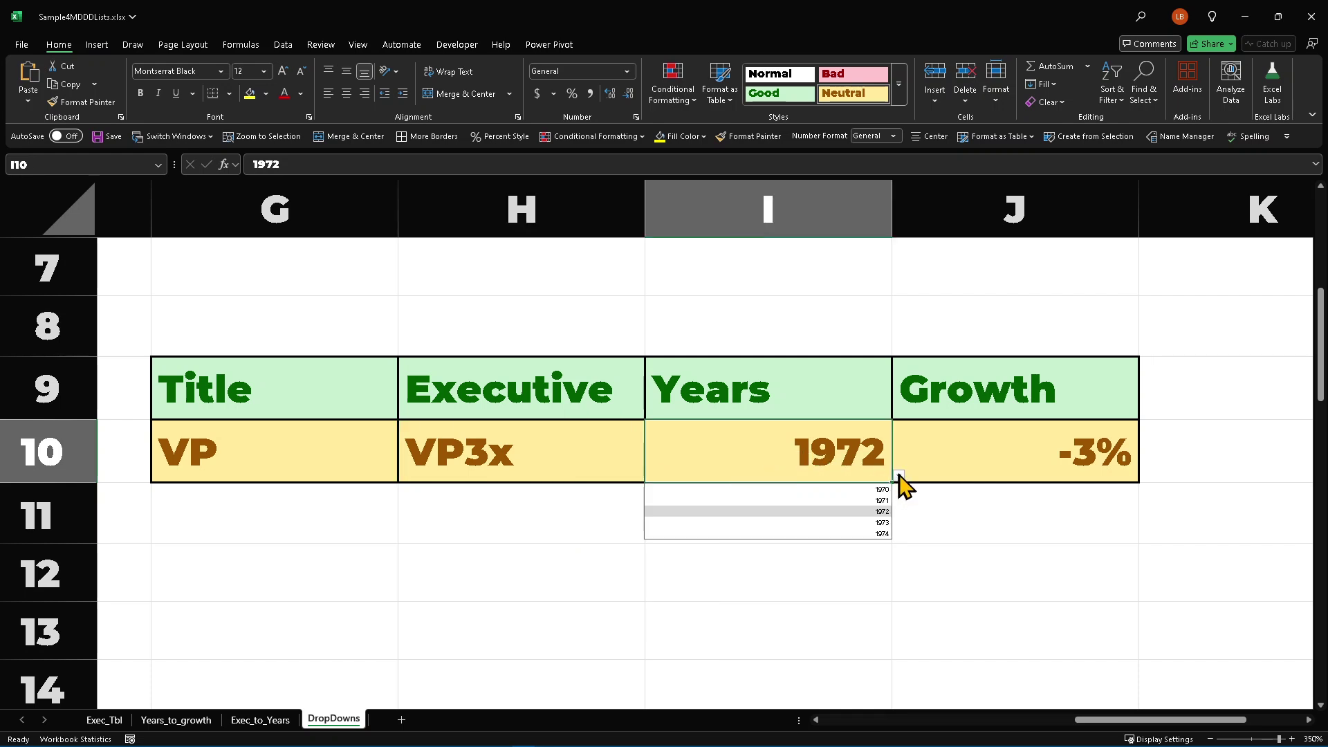
{"action": "left_click", "coordinate": [837, 501]}
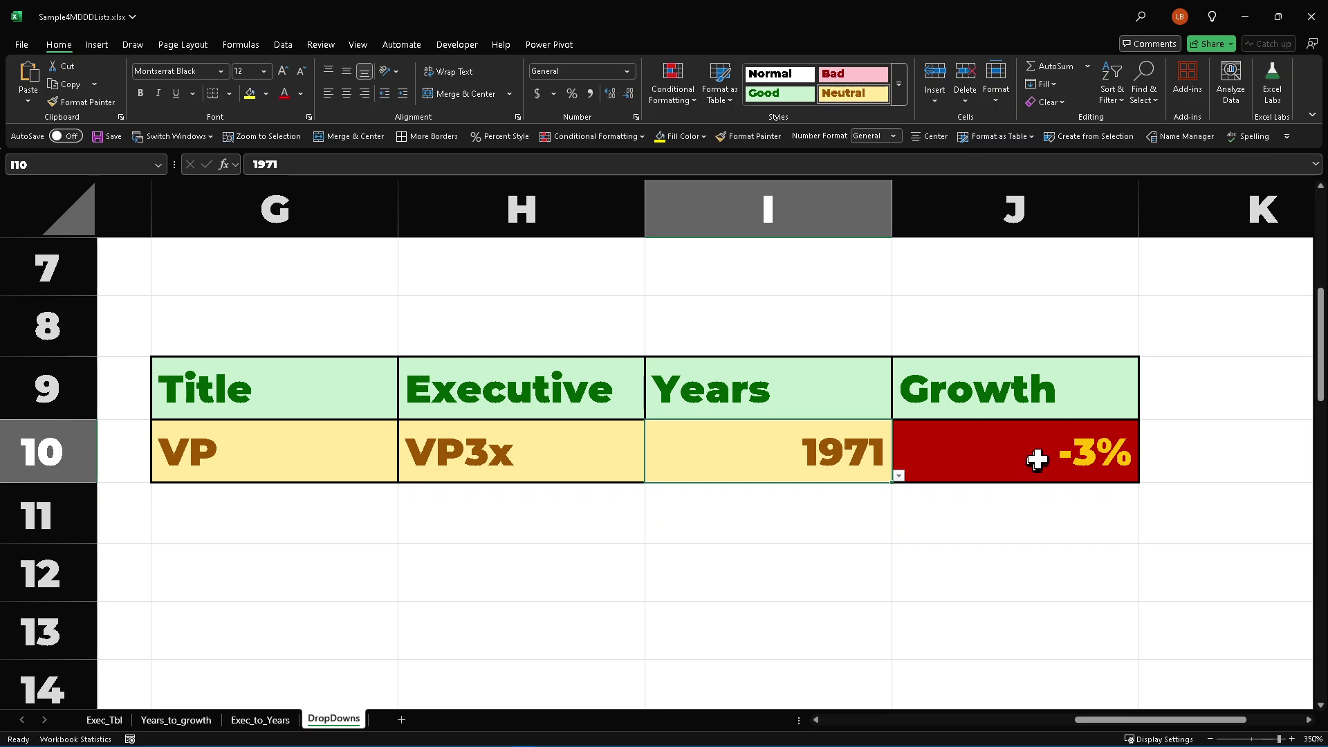
{"action": "left_click", "coordinate": [1057, 450]}
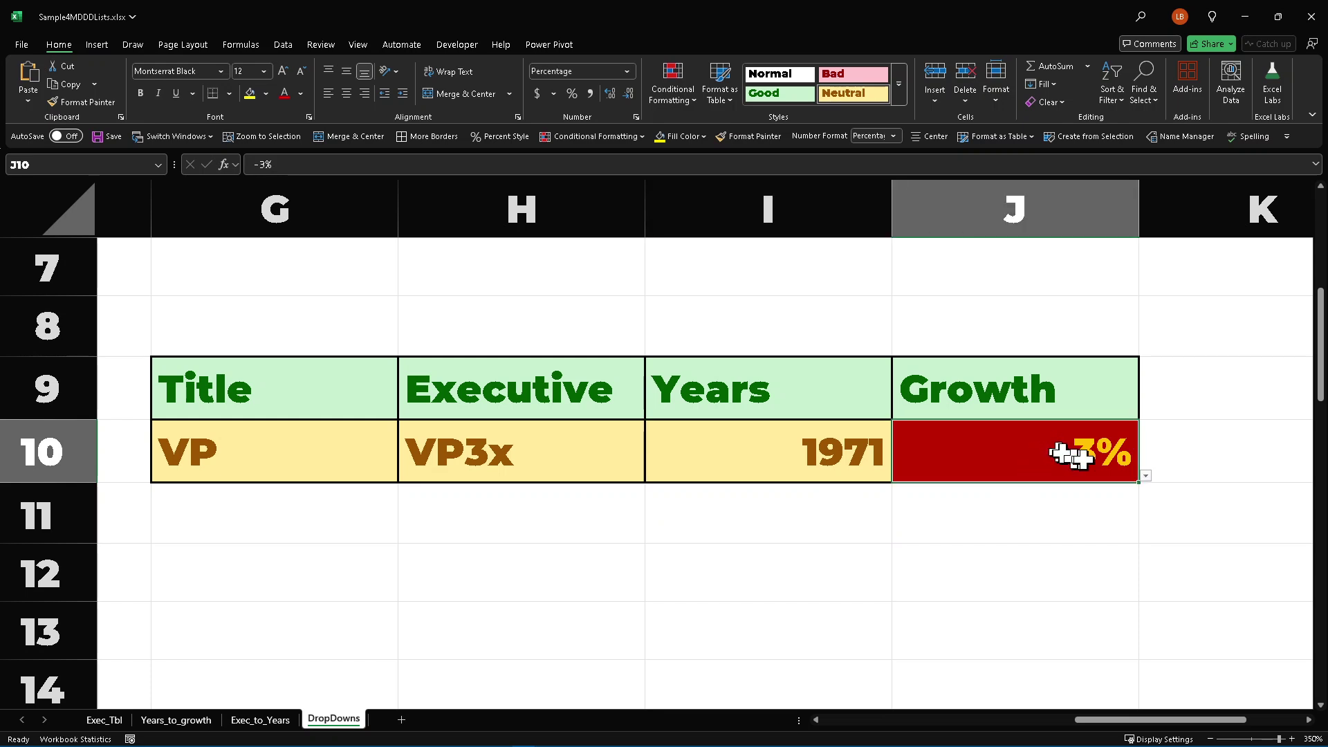
{"action": "left_click", "coordinate": [1144, 478]}
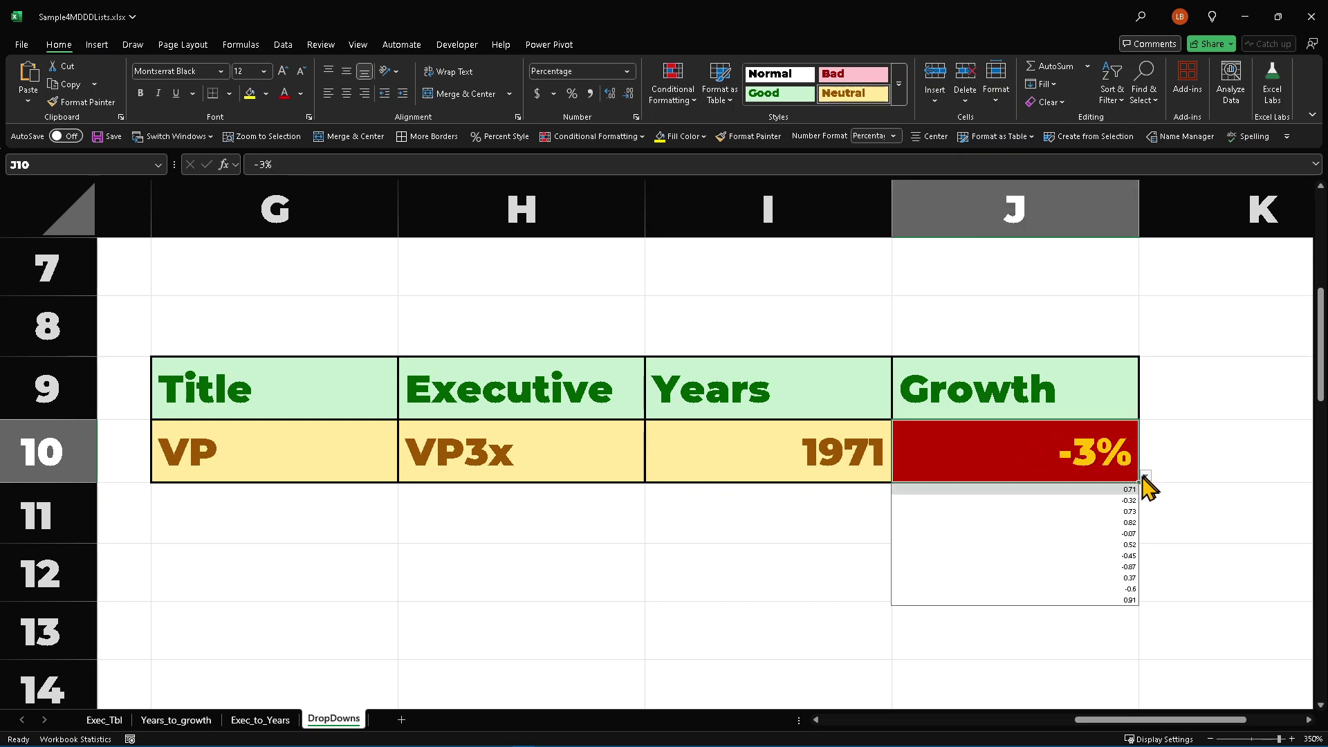
{"action": "left_click", "coordinate": [1069, 534]}
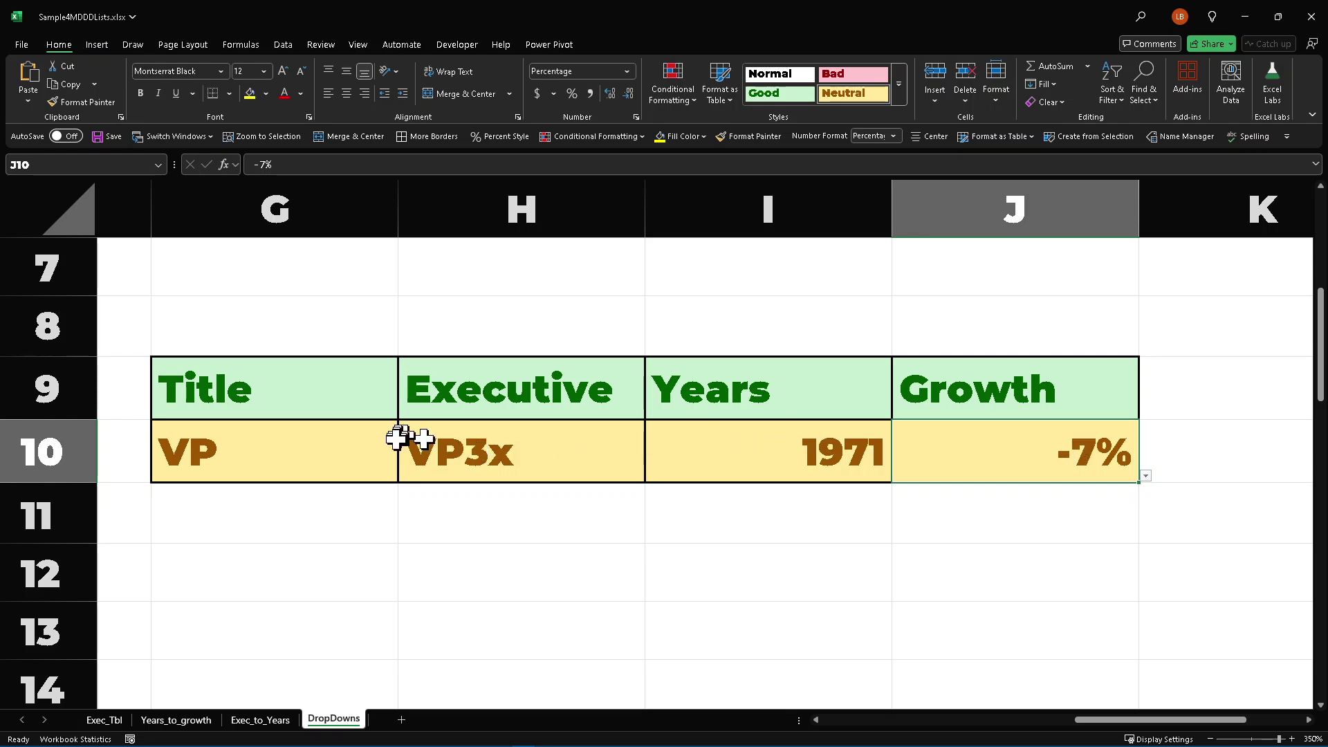
Set the Title in G10 to CFO and the Executive in H10 to CFO3x using their dropdown lists.
{"action": "left_click", "coordinate": [371, 451]}
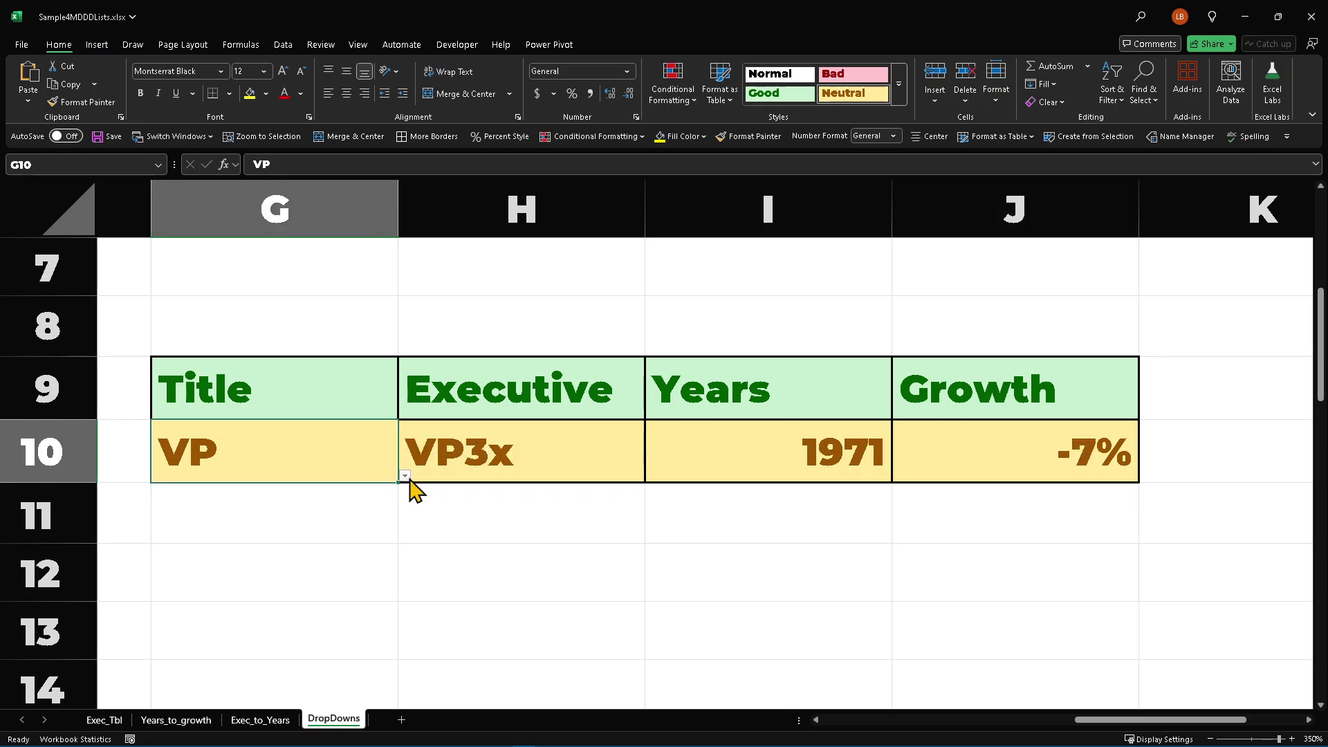
{"action": "left_click", "coordinate": [405, 476]}
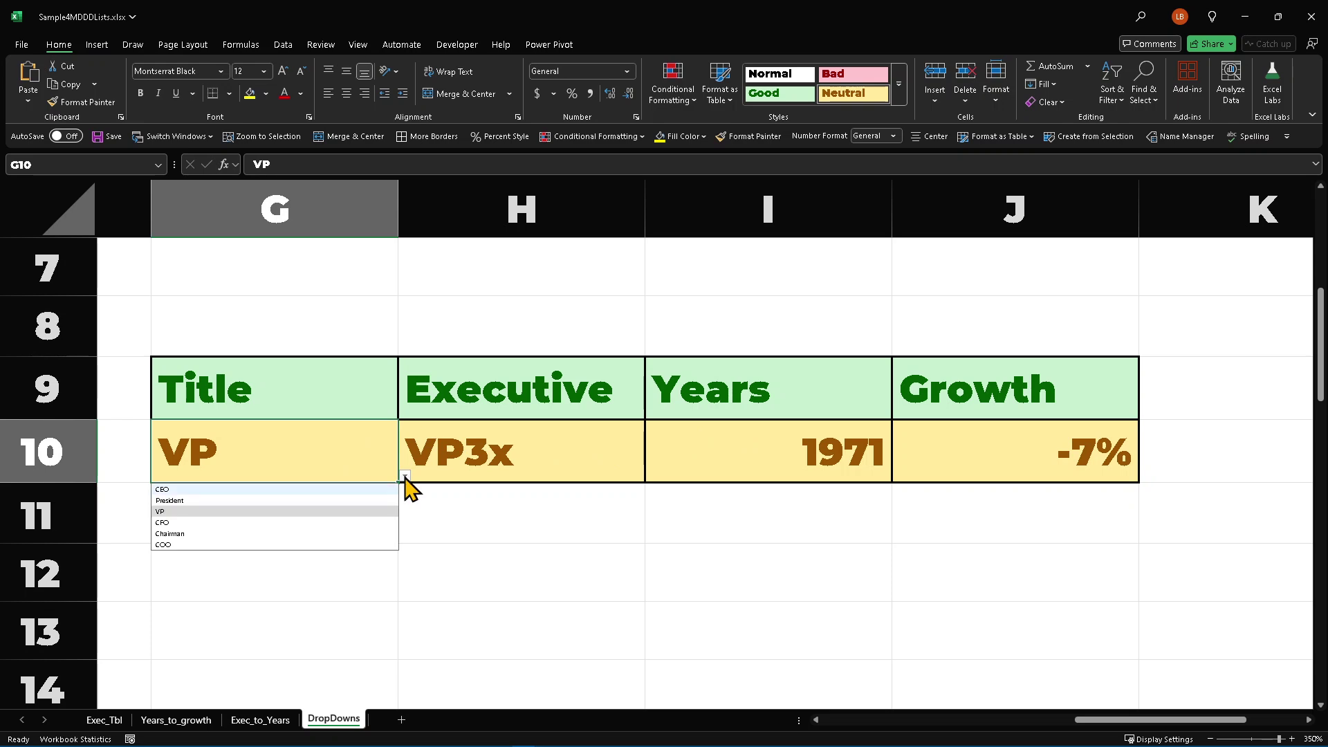
{"action": "left_click", "coordinate": [366, 524]}
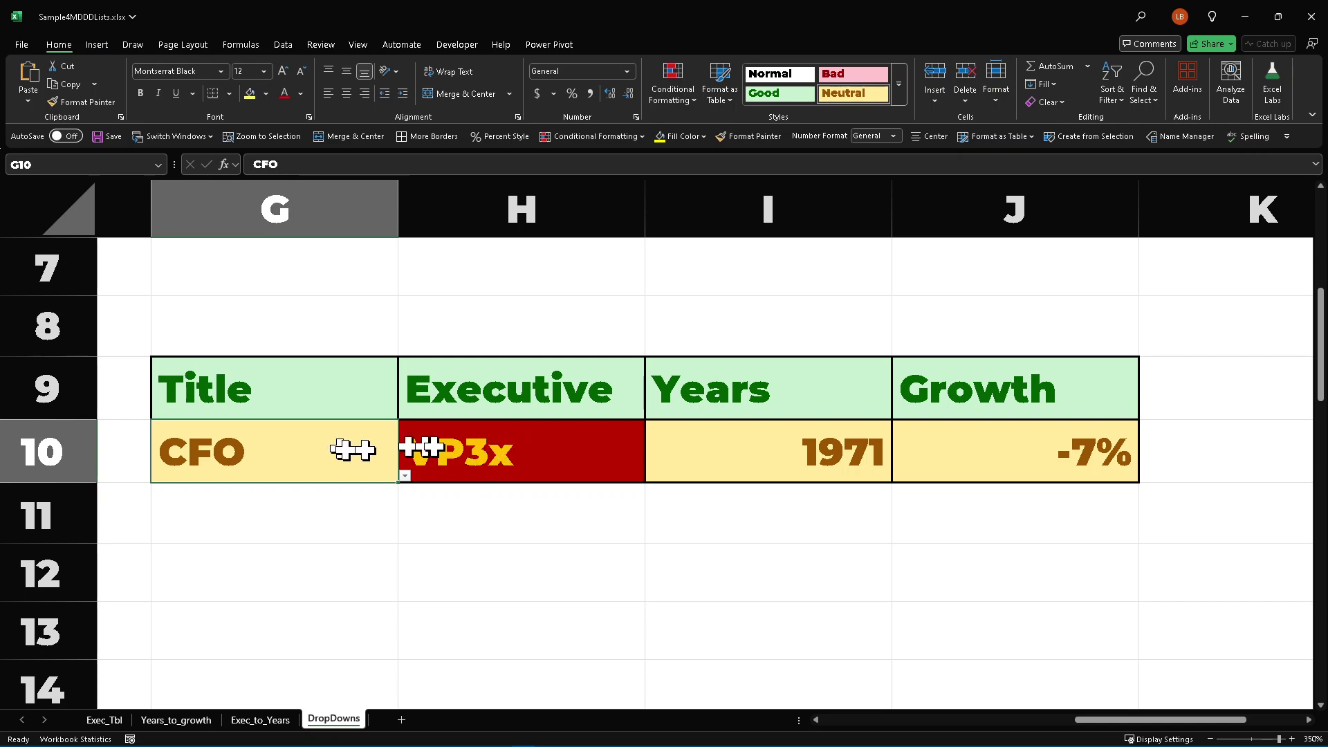
{"action": "left_click", "coordinate": [563, 445]}
{"action": "left_click", "coordinate": [652, 476]}
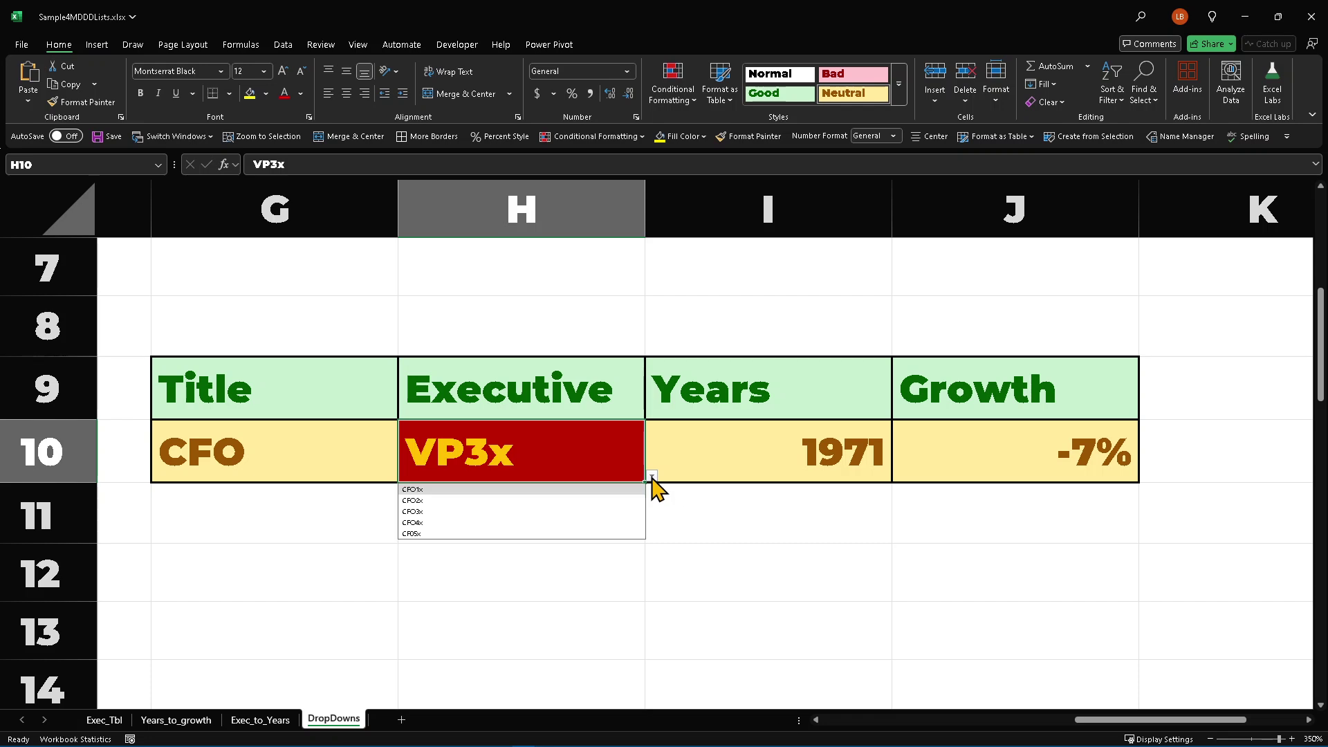
{"action": "left_click", "coordinate": [600, 519]}
Set the Years value in I10 to 1972 and the Growth value in J10 to 55% using their dropdown lists.
{"action": "left_click", "coordinate": [741, 456]}
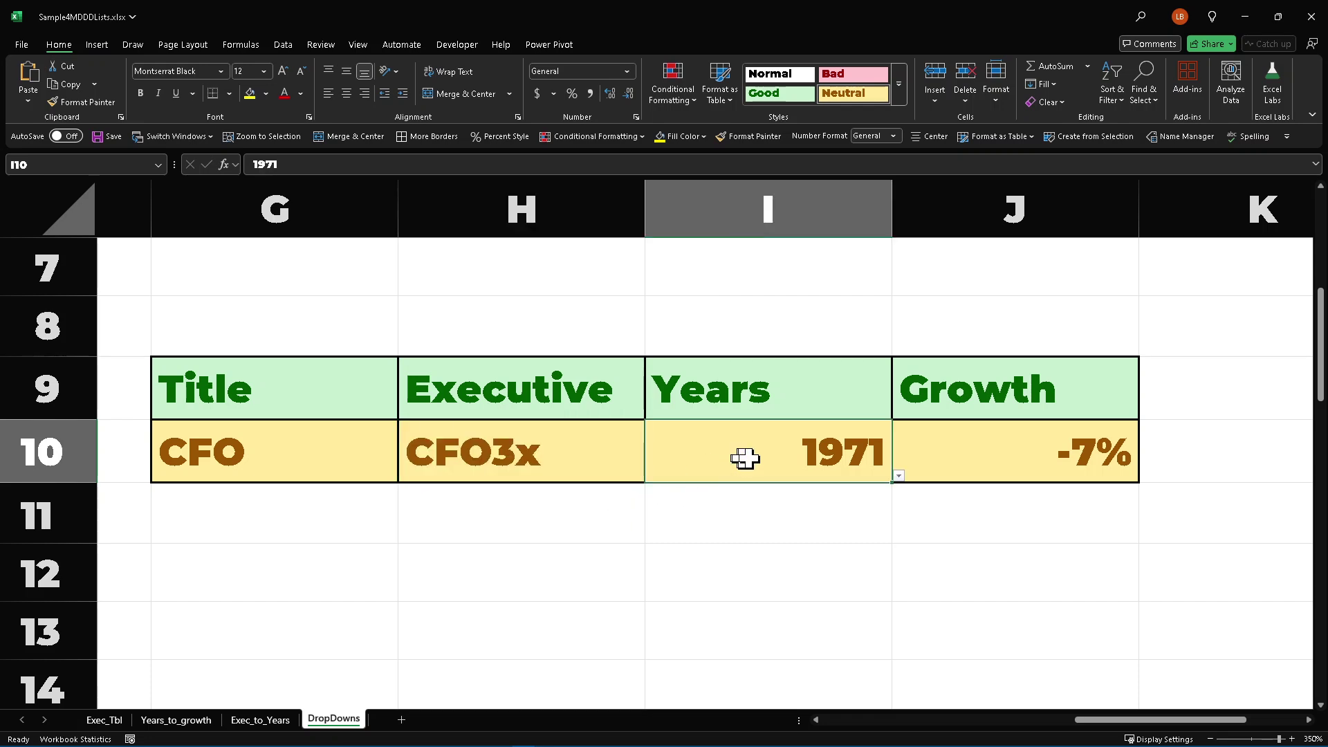
{"action": "left_click", "coordinate": [898, 476]}
{"action": "left_click", "coordinate": [858, 525]}
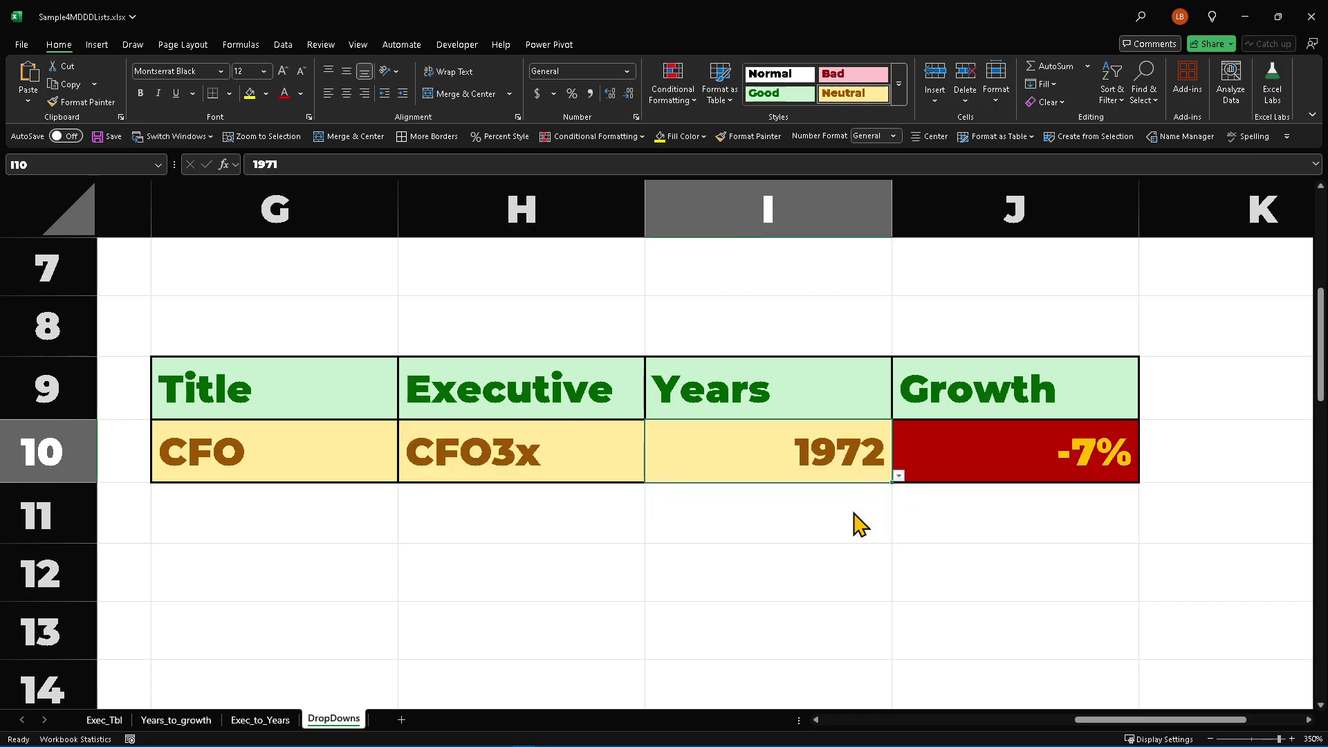
{"action": "left_click", "coordinate": [1036, 462]}
{"action": "left_click", "coordinate": [1147, 476]}
{"action": "left_click", "coordinate": [1078, 533]}
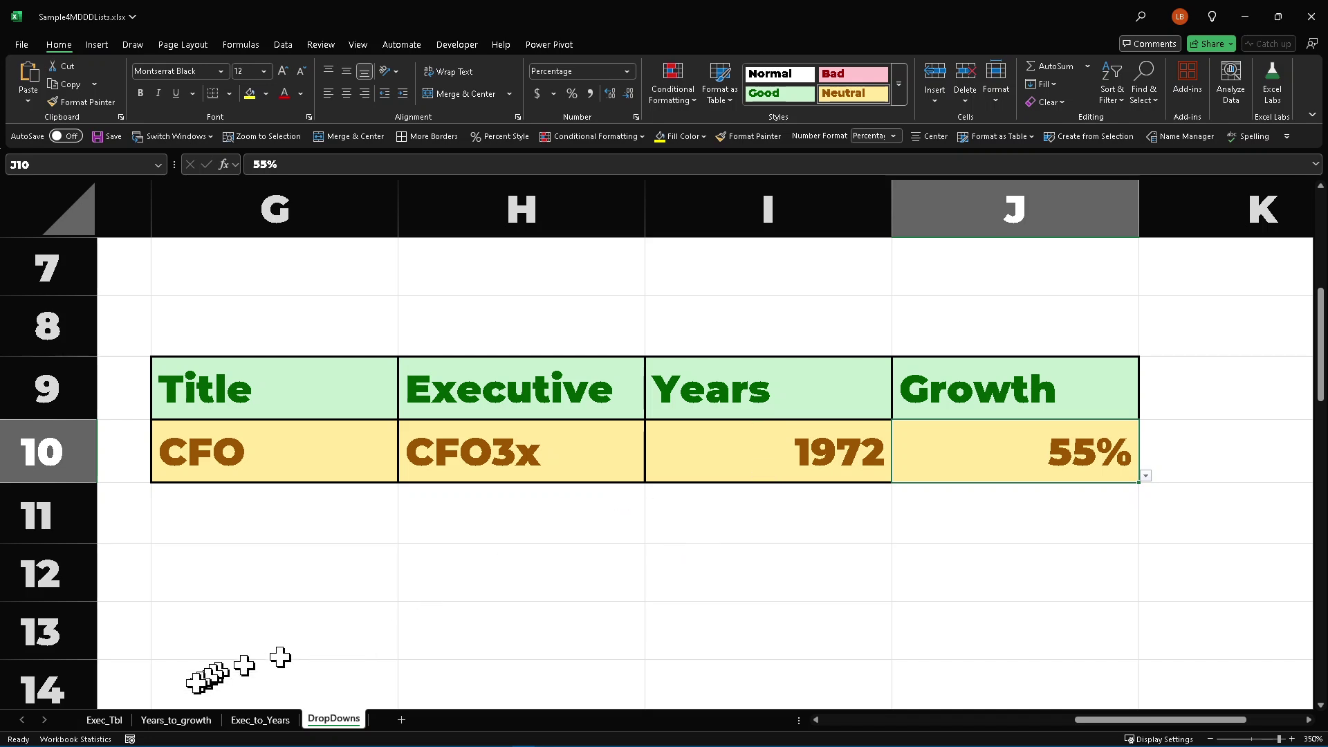
Examine the executive table on the Exec_Tbl sheet and the CTO and DEI year tables in the CTO_DEI.xlsx workbook.
{"action": "left_click", "coordinate": [125, 721]}
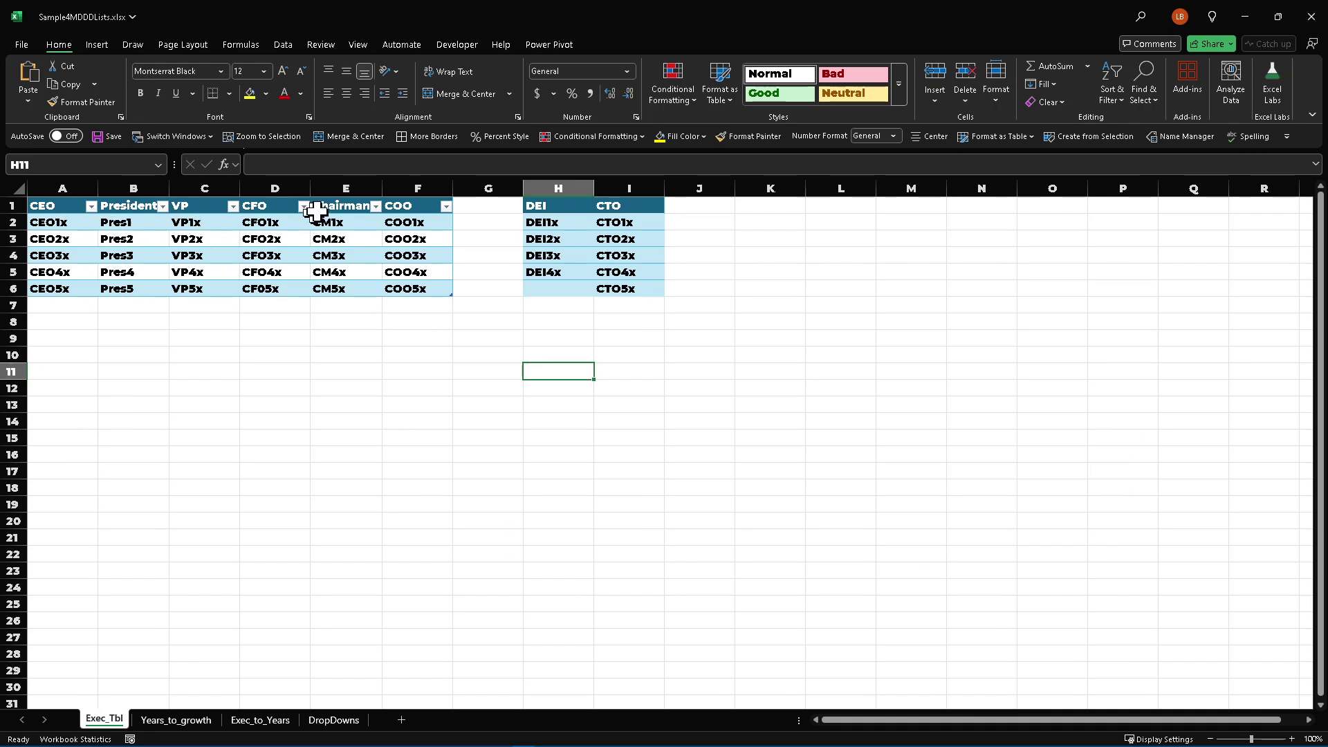
{"action": "left_click_drag", "start_coordinate": [48, 225], "coordinate": [415, 290]}
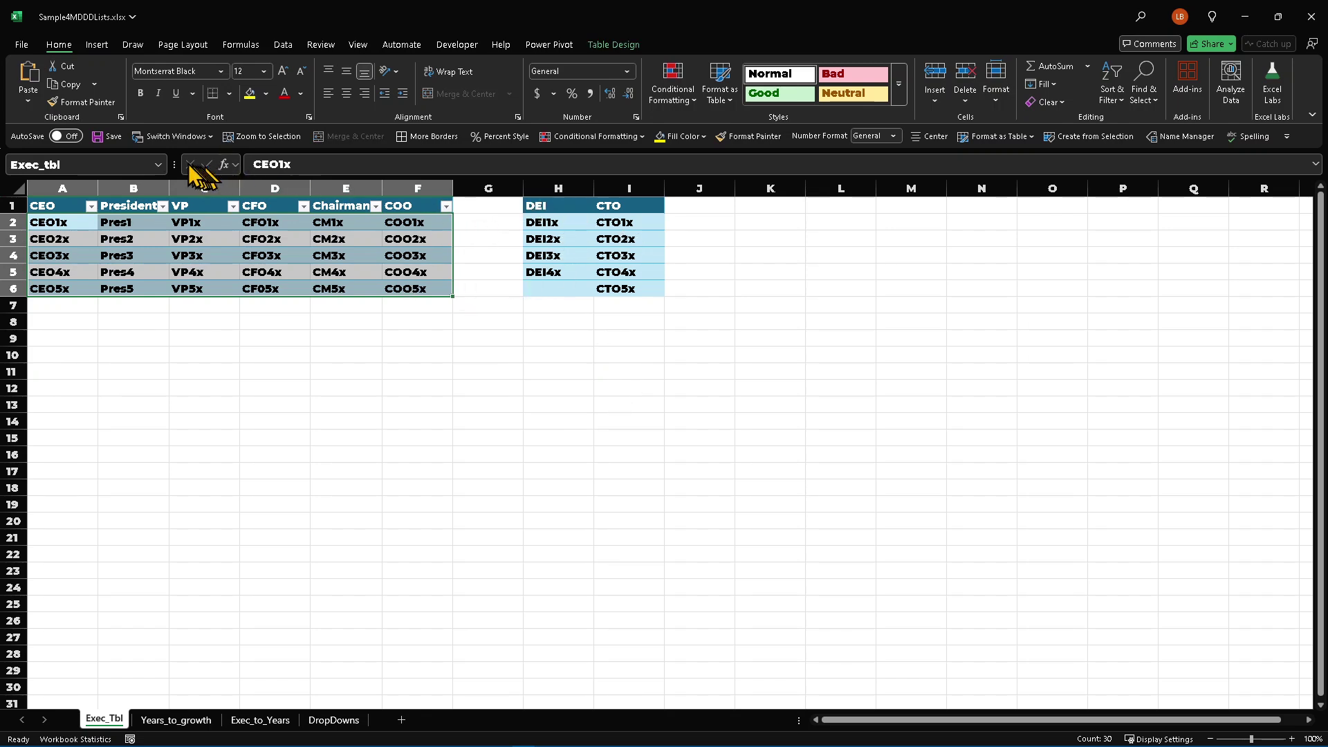
{"action": "left_click", "coordinate": [210, 137]}
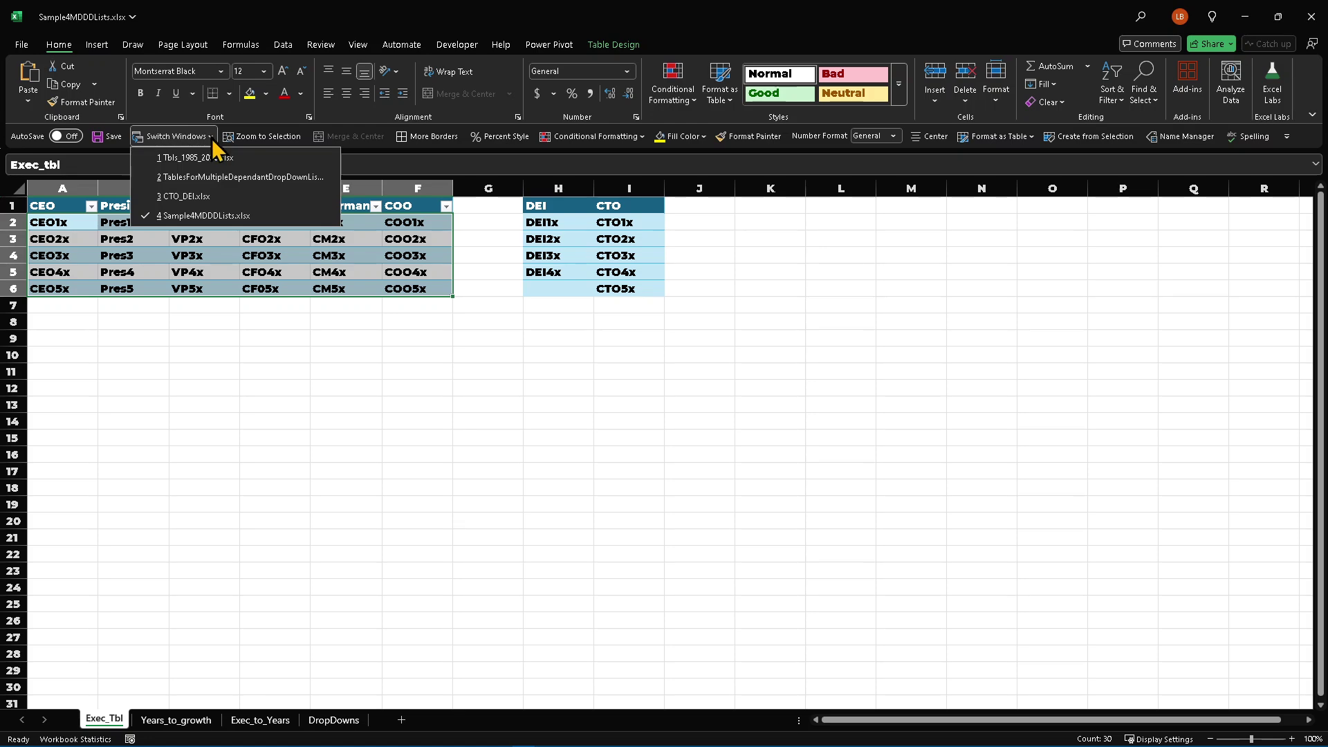
{"action": "left_click", "coordinate": [204, 196]}
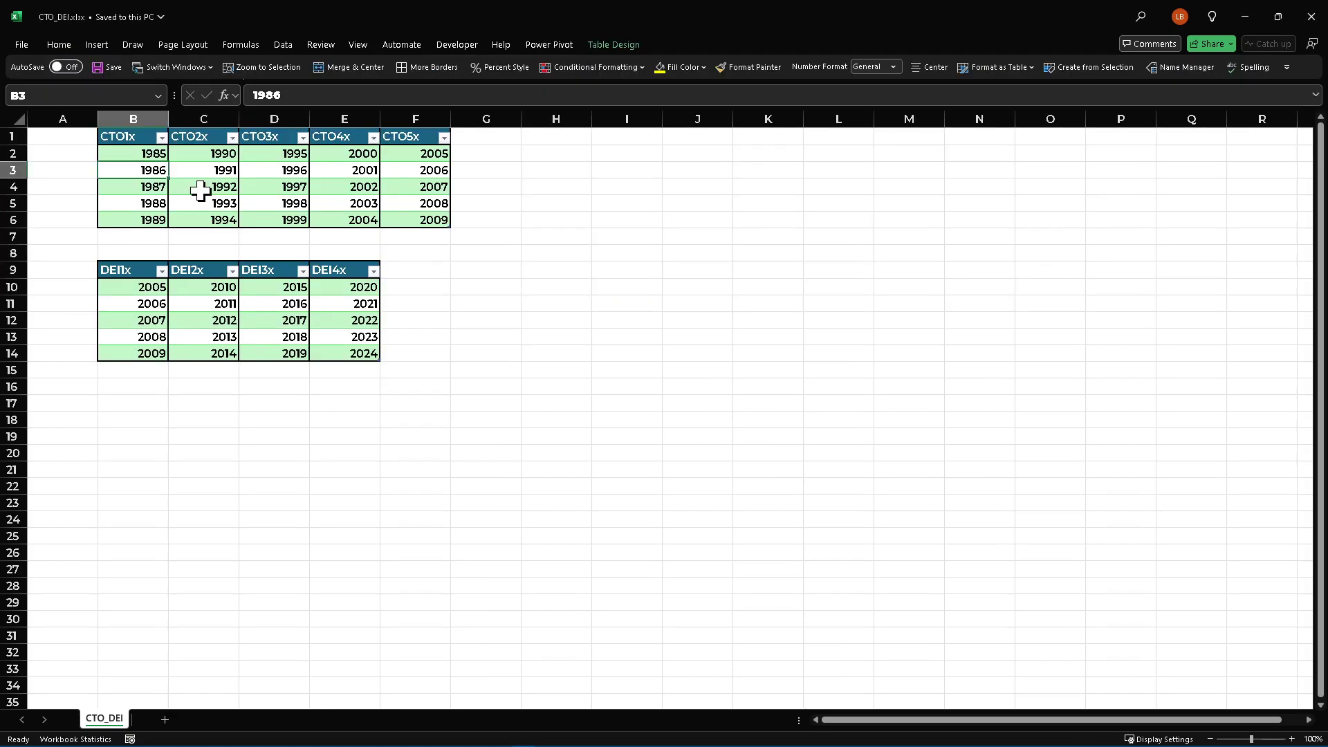
{"action": "left_click", "coordinate": [132, 138]}
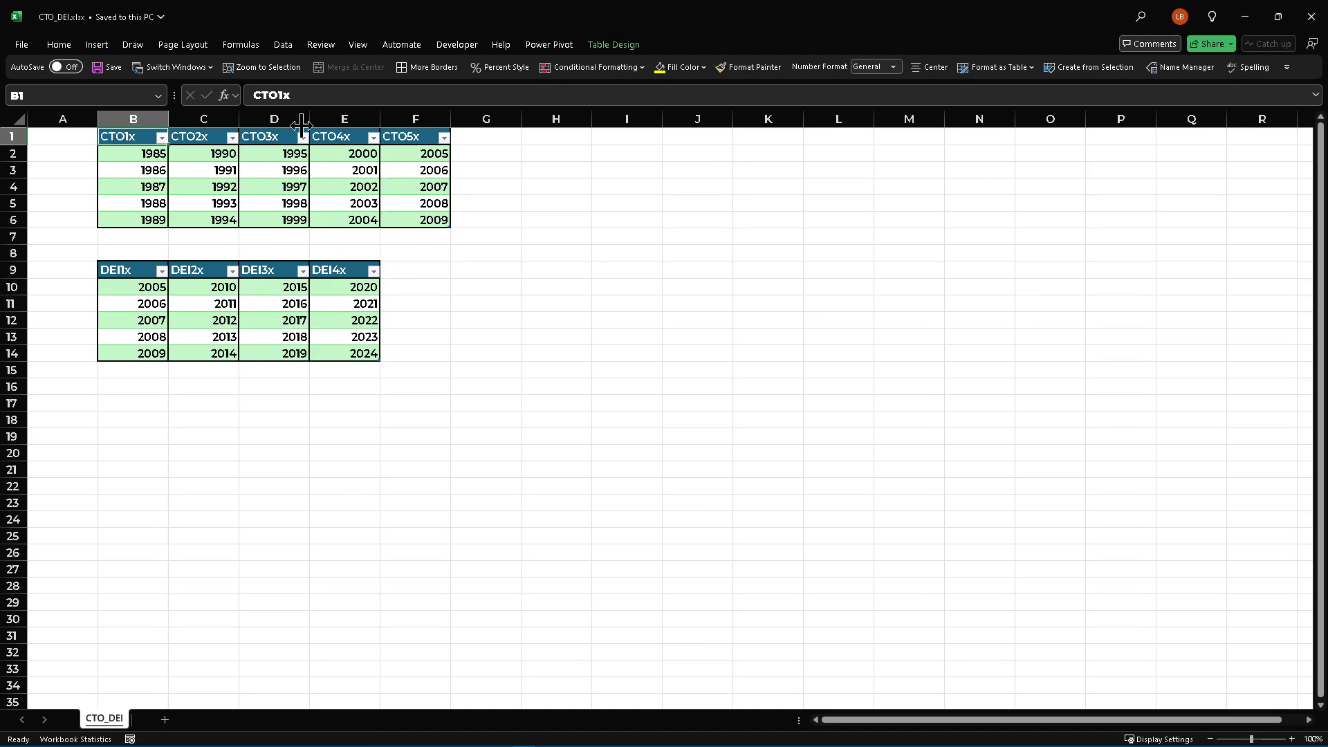
Switch to the Tbls_1985_2020.xlsx workbook and examine its growth tables grouped by year.
{"action": "left_click", "coordinate": [209, 68]}
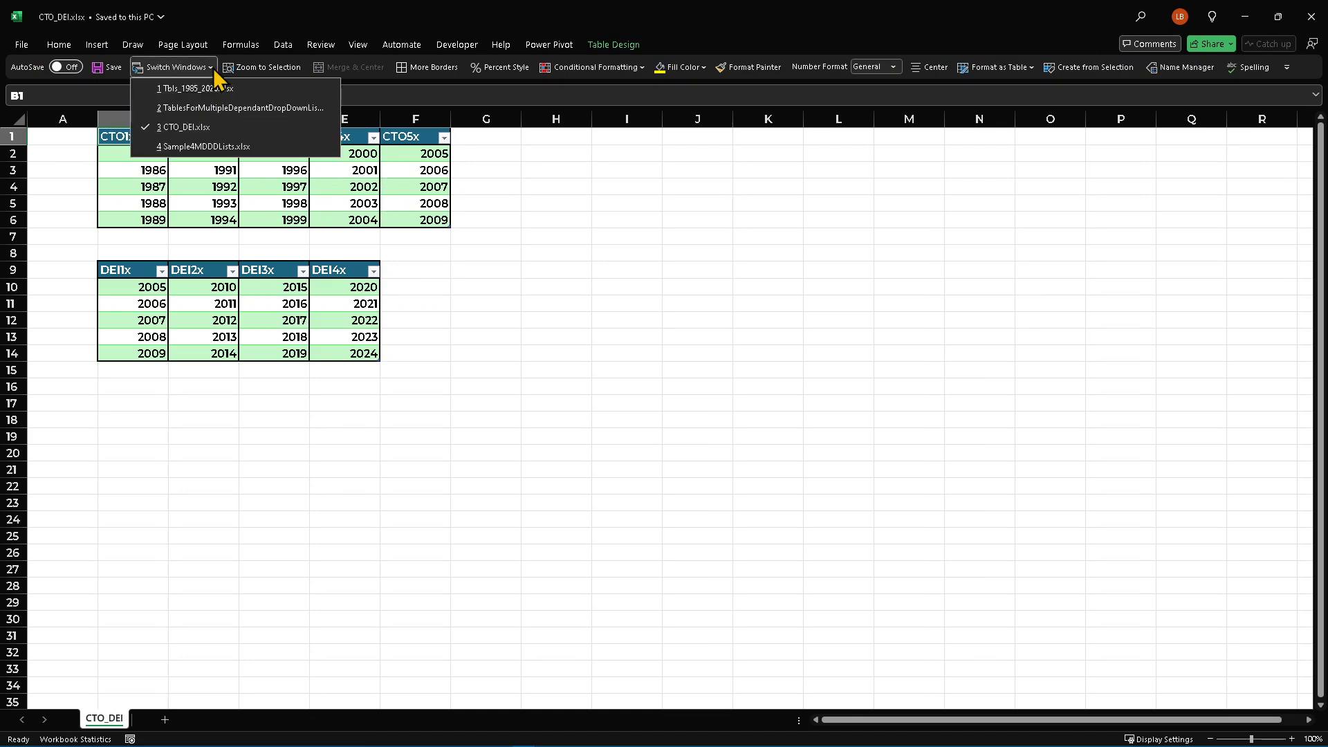
{"action": "left_click", "coordinate": [217, 93]}
{"action": "scroll", "coordinate": [276, 231], "scroll_direction": "up", "scroll_amount": 2}
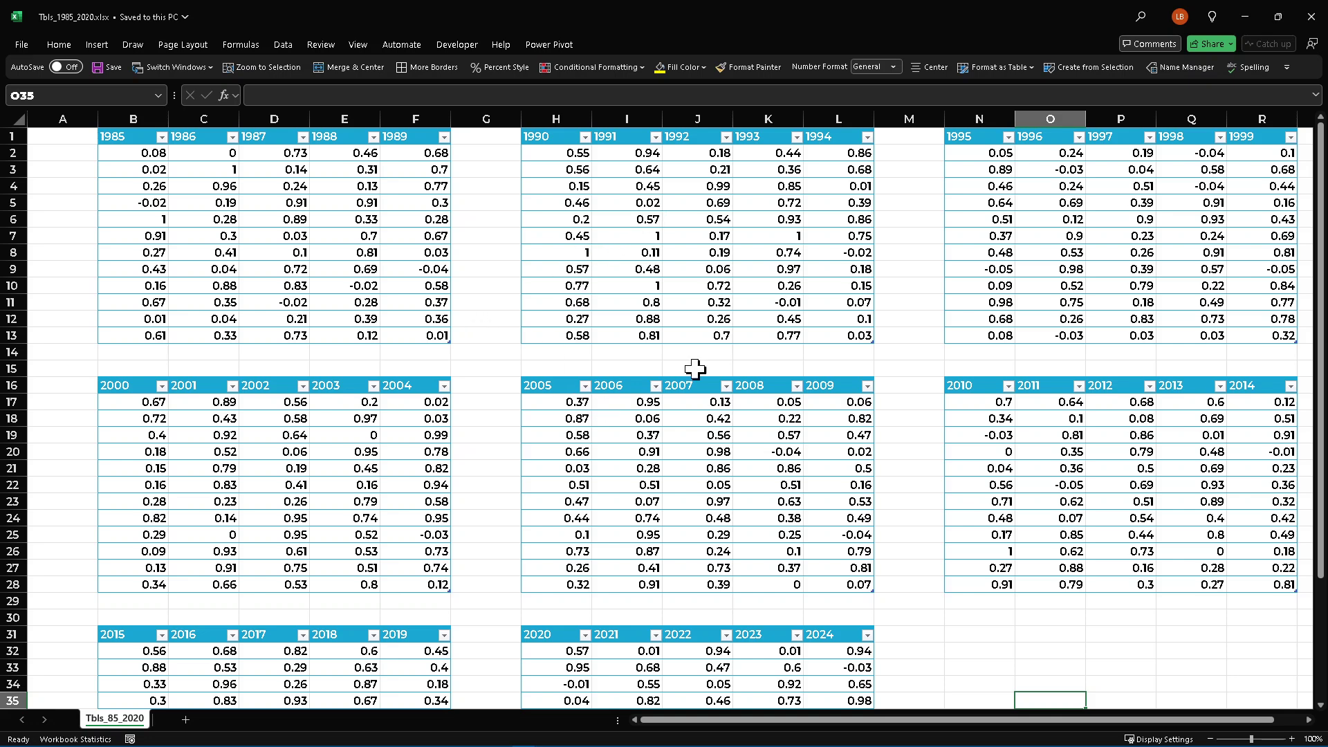
{"action": "left_click", "coordinate": [564, 269]}
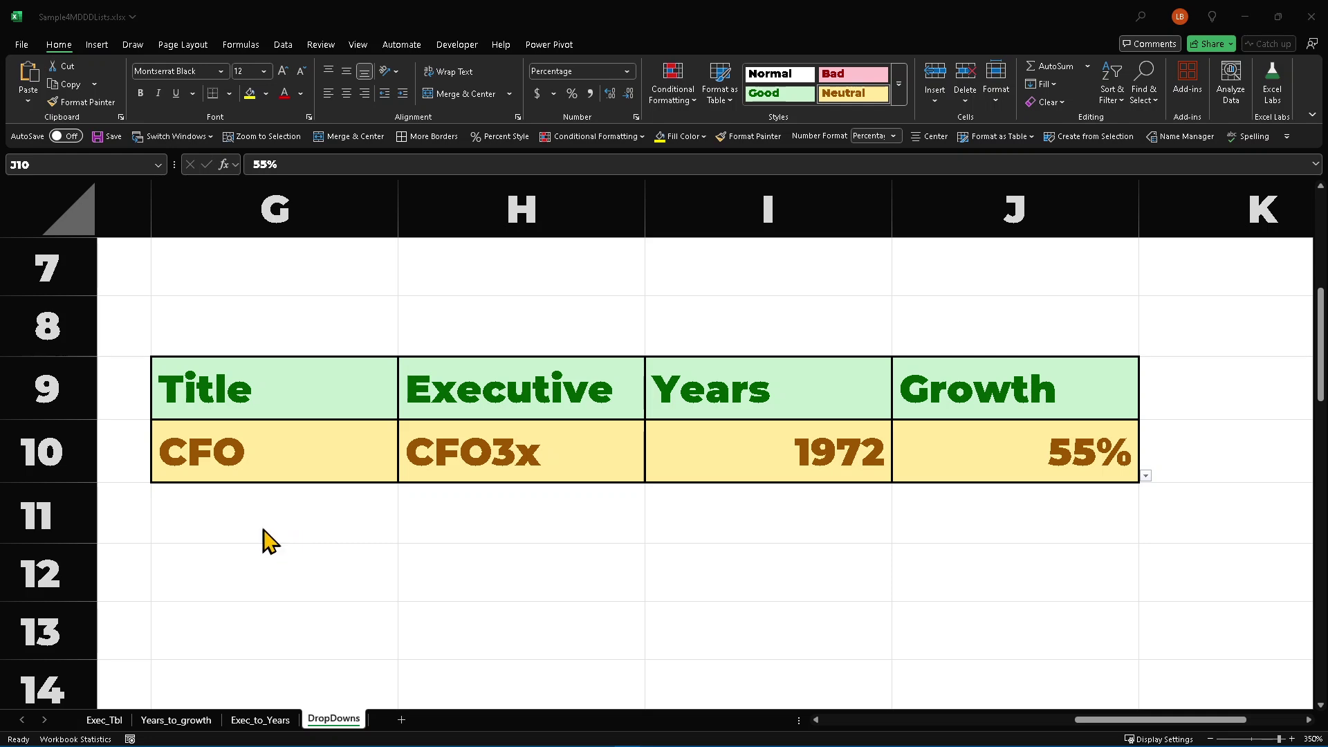
Review the titles offered by the dropdown list in G10 of the DropDowns sheet, keeping CFO.
{"action": "left_click", "coordinate": [284, 441]}
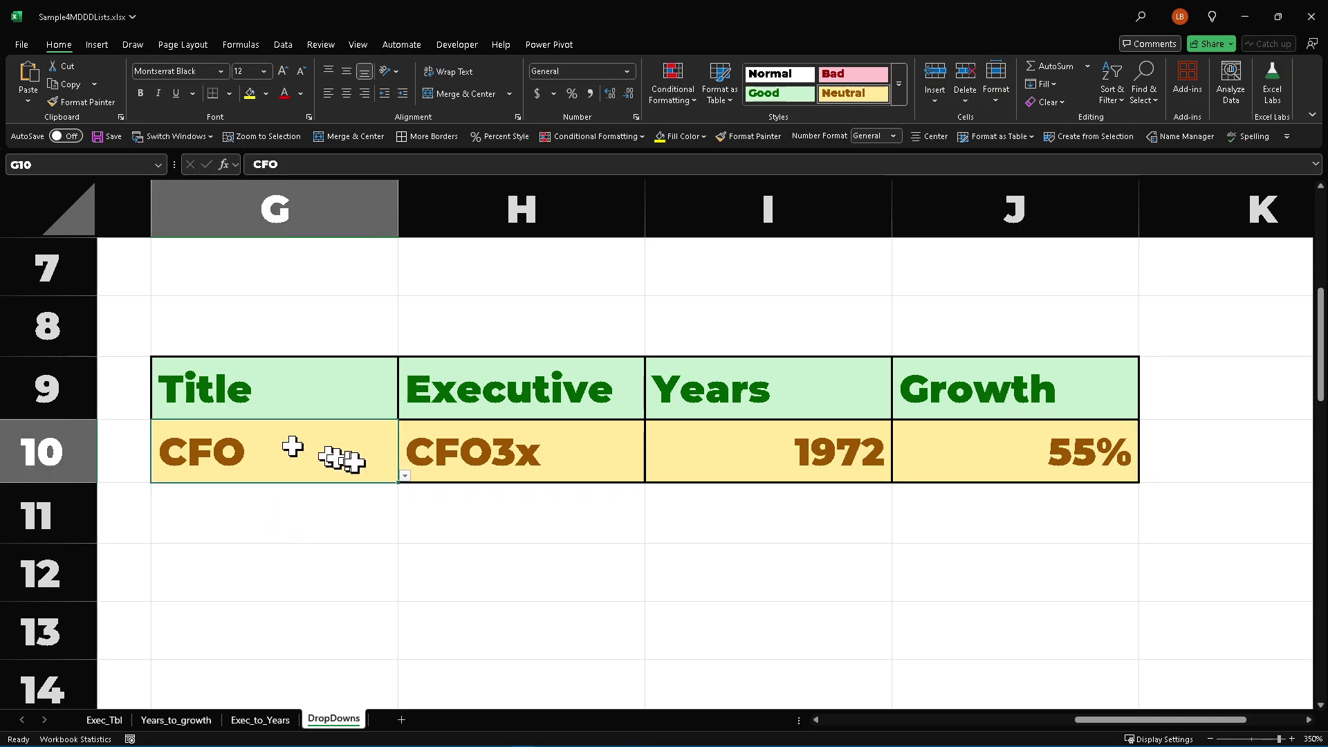
{"action": "left_click", "coordinate": [404, 477]}
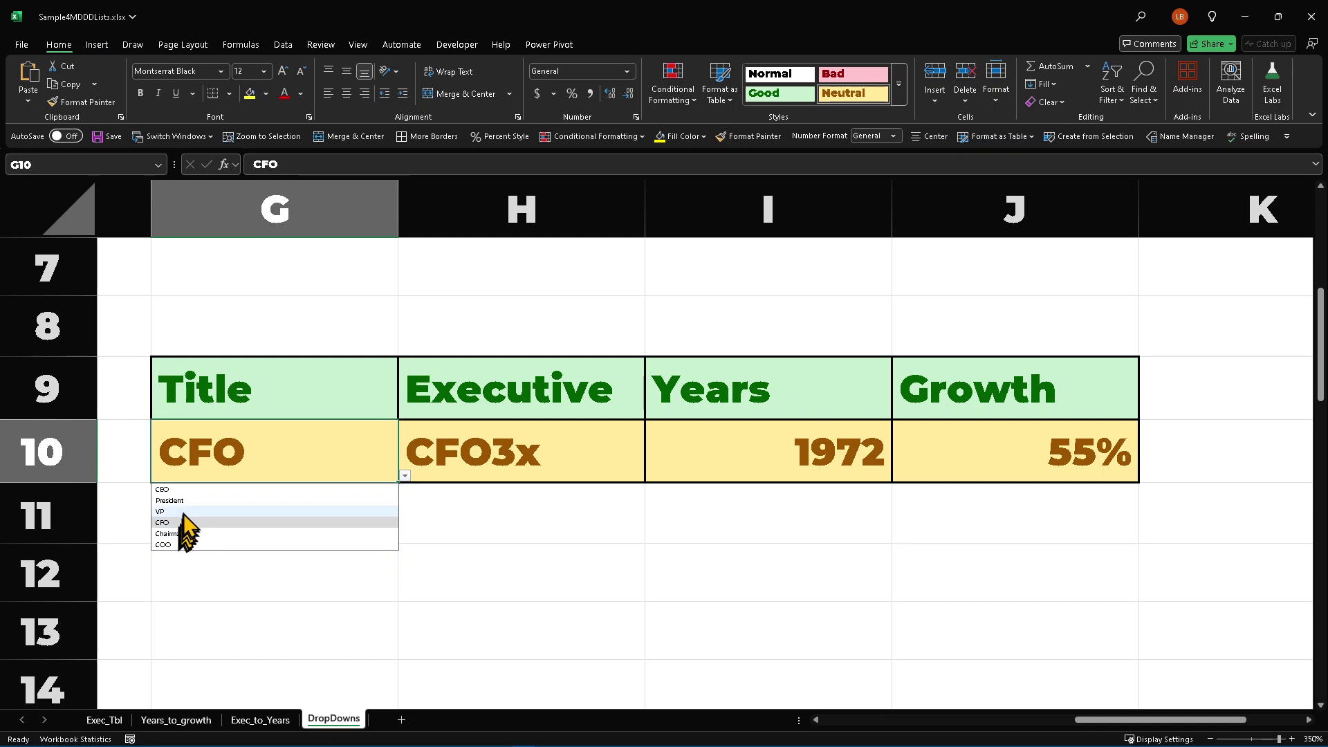
{"action": "left_click", "coordinate": [320, 447]}
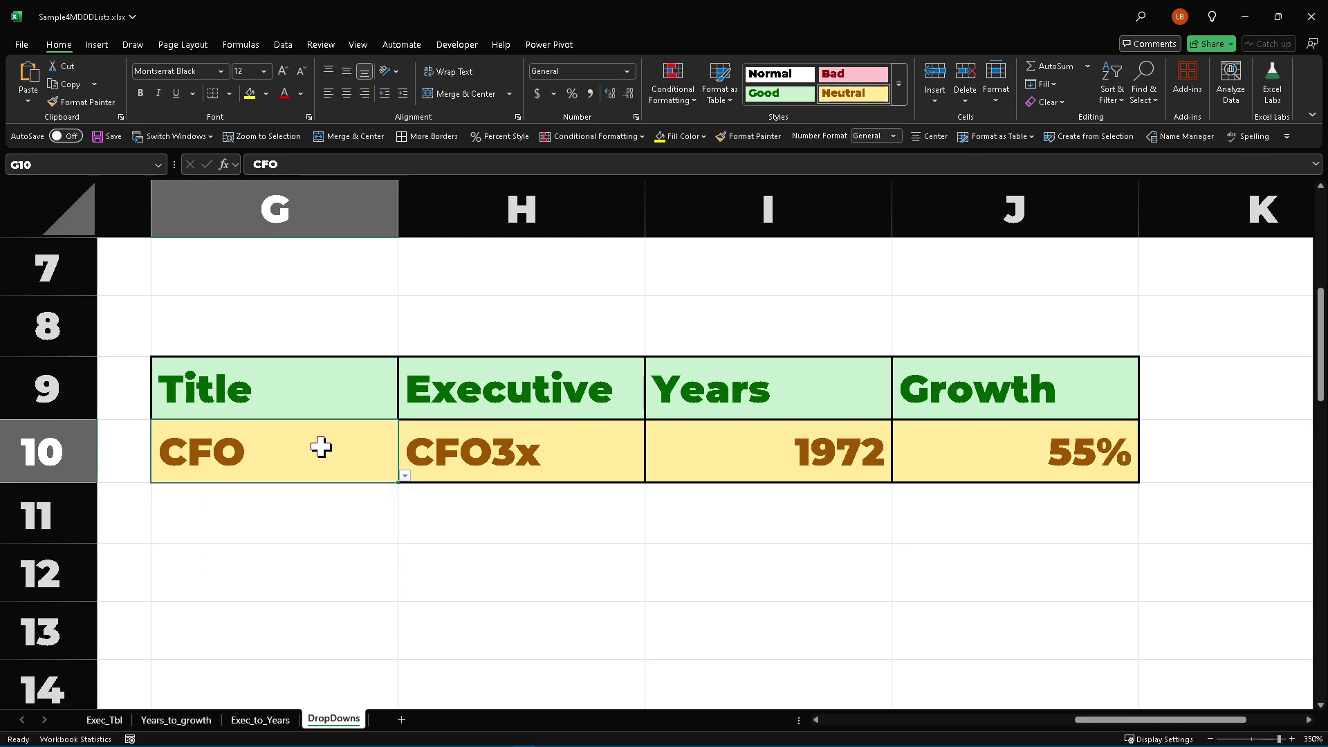
Compare the executive table on the Exec_Tbl sheet with the separate DEI and CTO columns in H1:I6.
{"action": "left_click", "coordinate": [119, 722]}
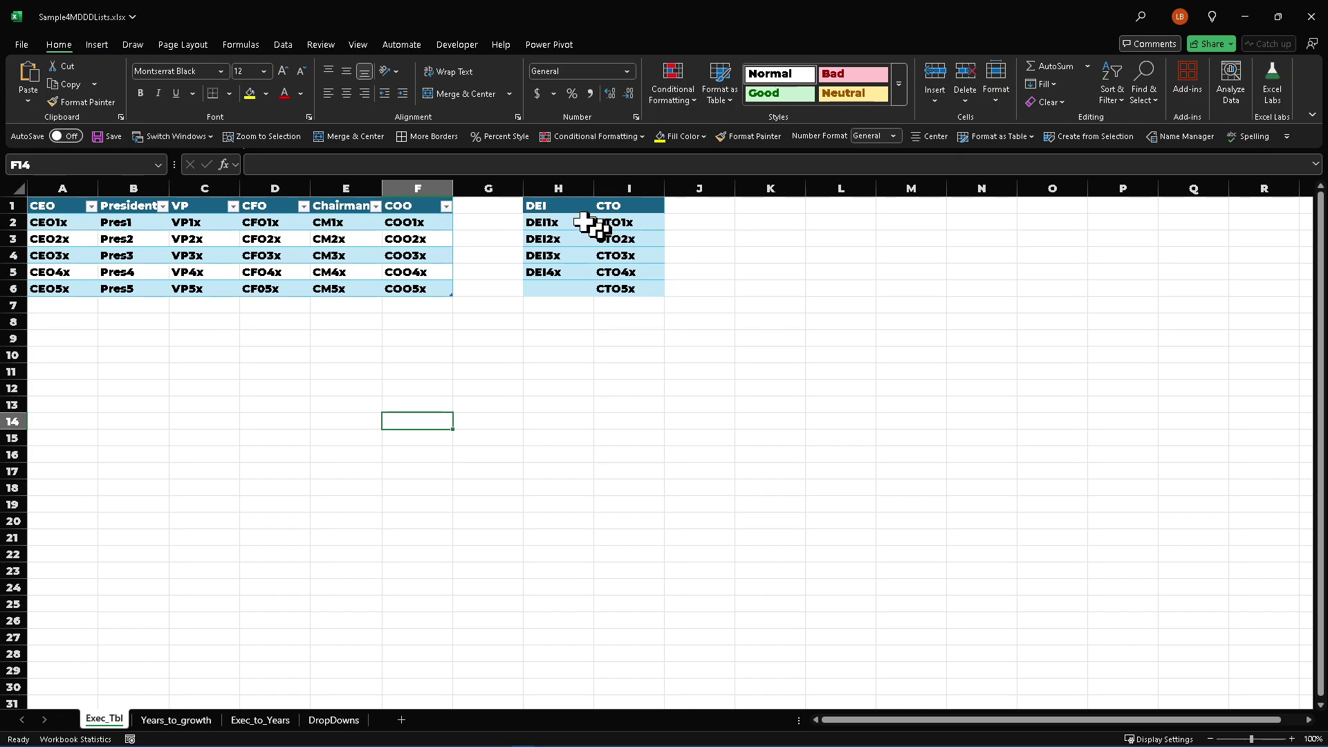
{"action": "left_click_drag", "start_coordinate": [551, 206], "coordinate": [614, 289]}
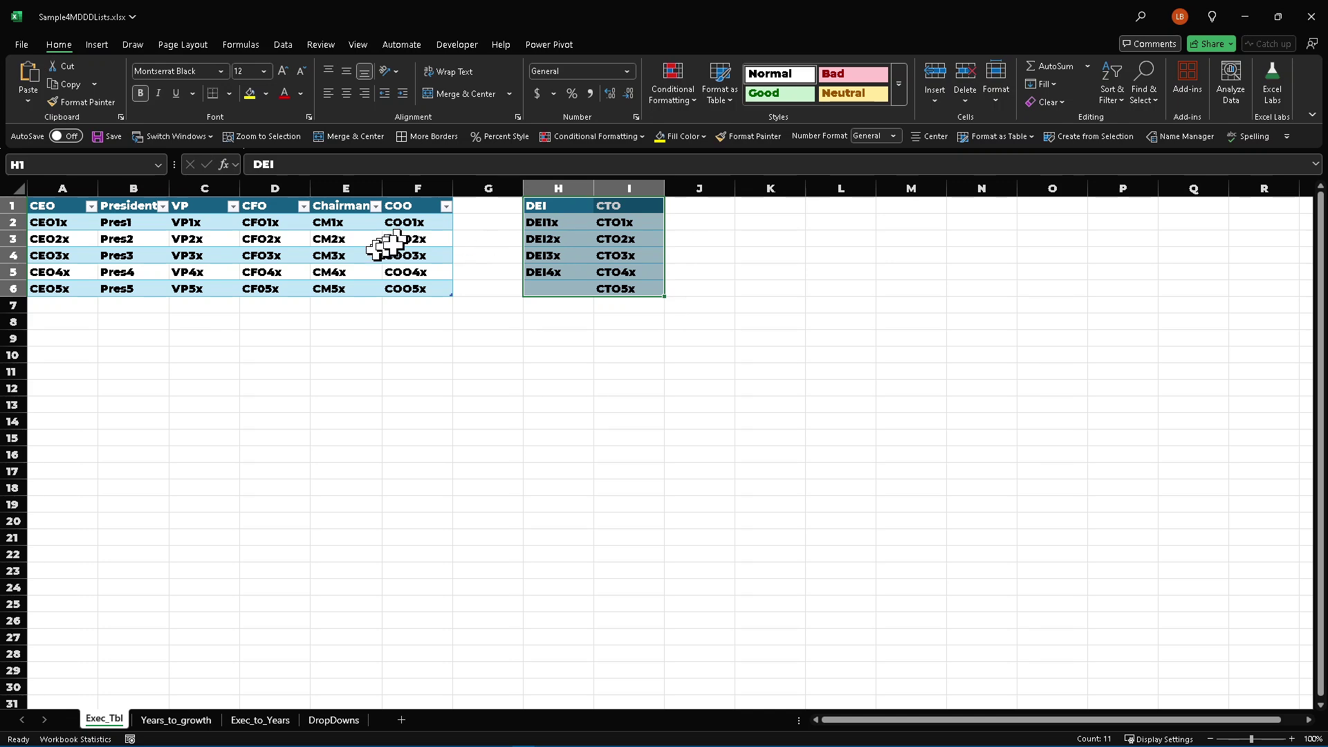
{"action": "left_click", "coordinate": [418, 239]}
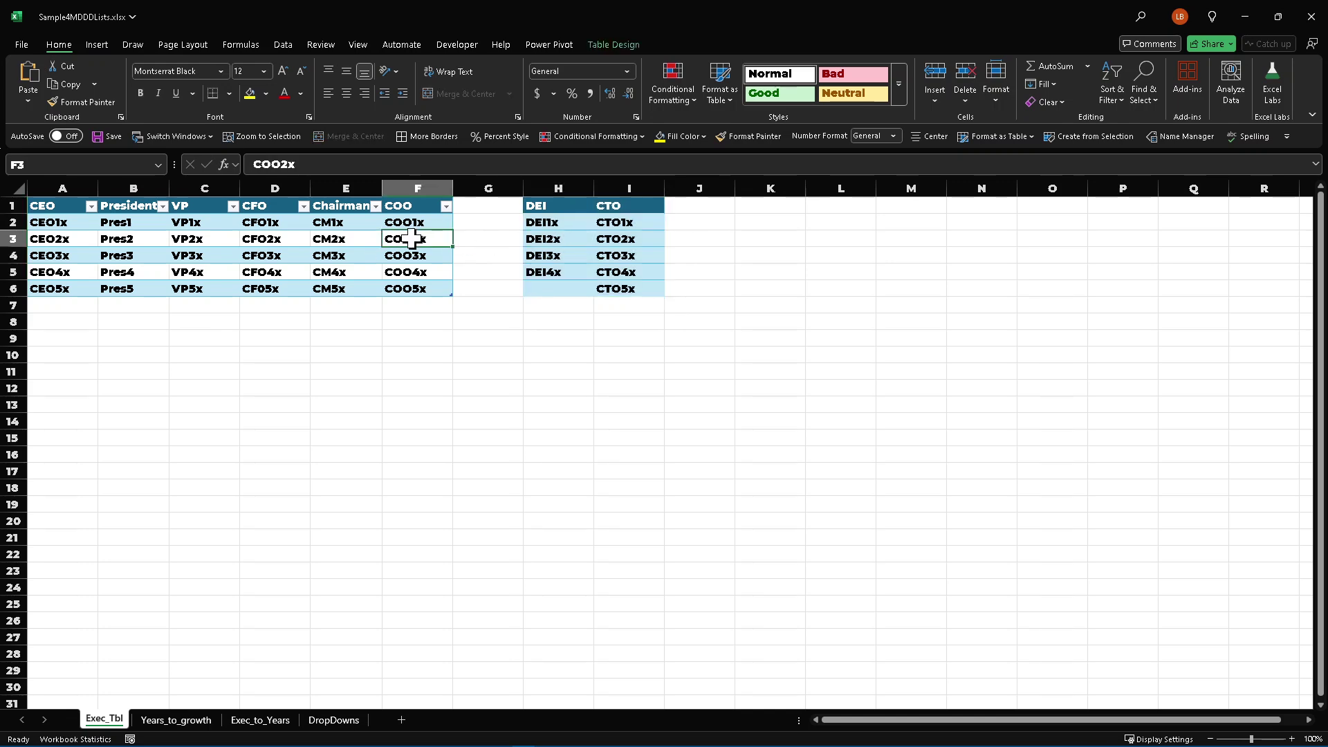
{"action": "left_click", "coordinate": [617, 45]}
{"action": "left_click", "coordinate": [572, 237]}
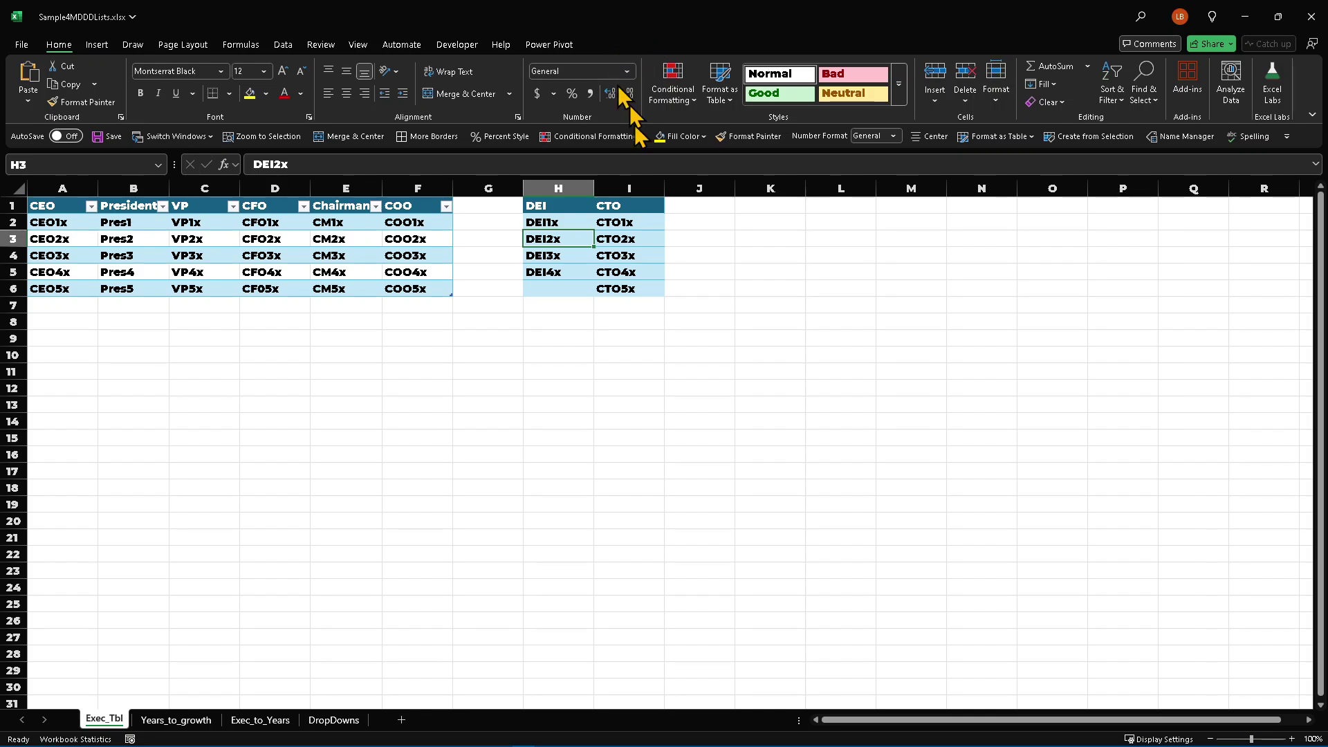
{"action": "left_click_drag", "start_coordinate": [543, 204], "coordinate": [624, 284]}
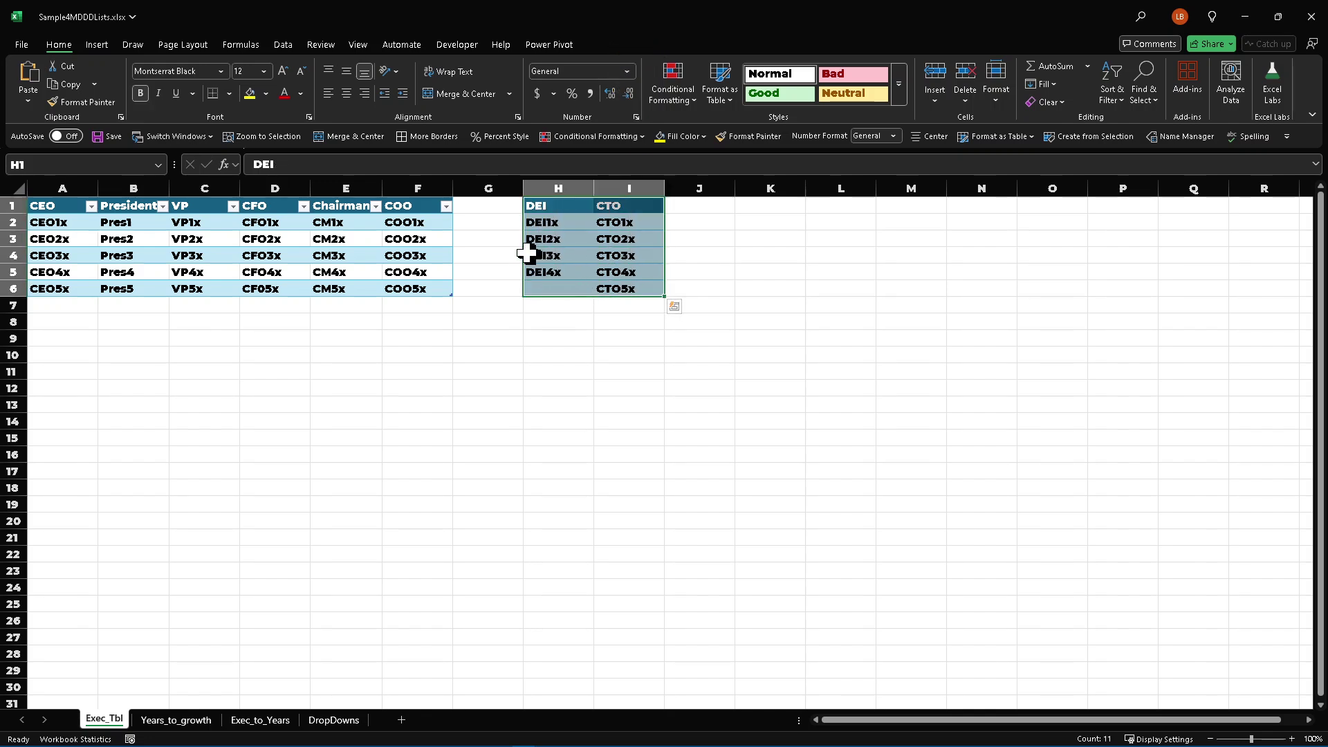
Move the DEI and CTO columns from H1:I6 to G1:H6 so they join the executive table, and check its table name.
{"action": "left_click_drag", "start_coordinate": [526, 254], "coordinate": [501, 256]}
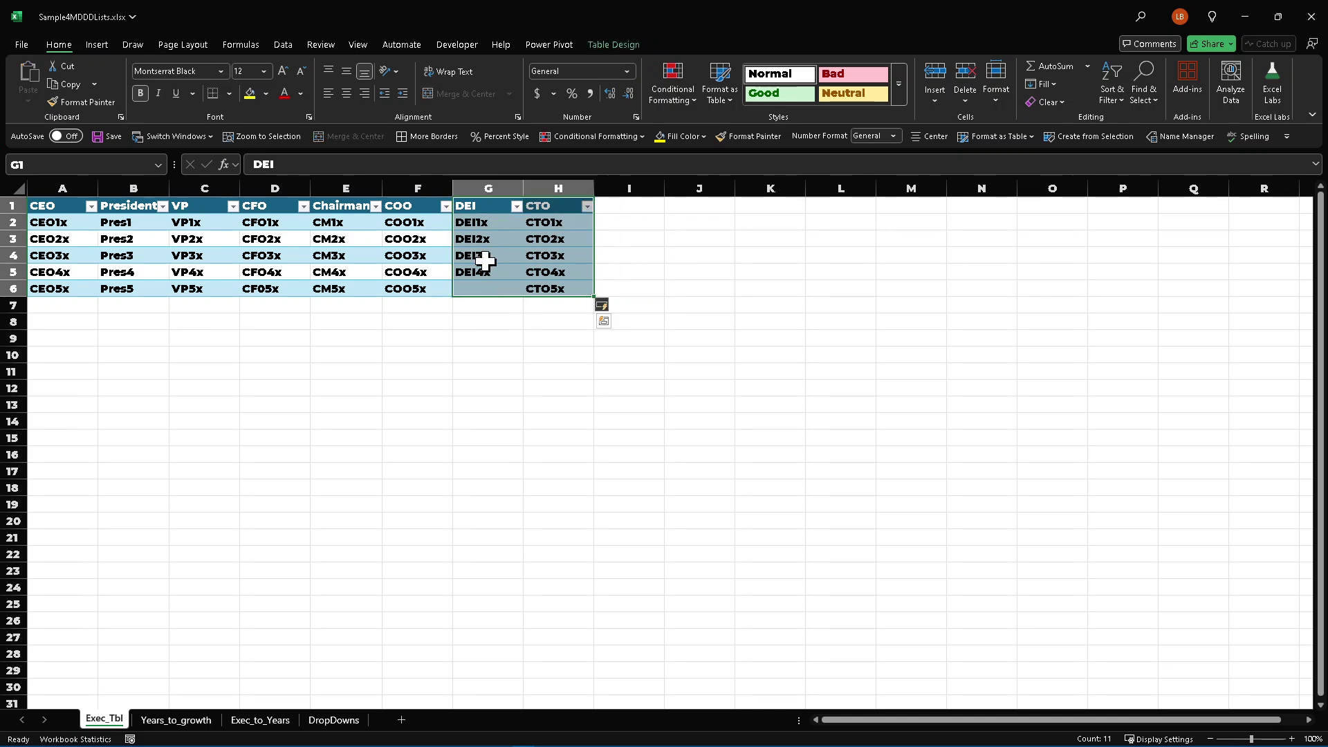
{"action": "left_click", "coordinate": [543, 205]}
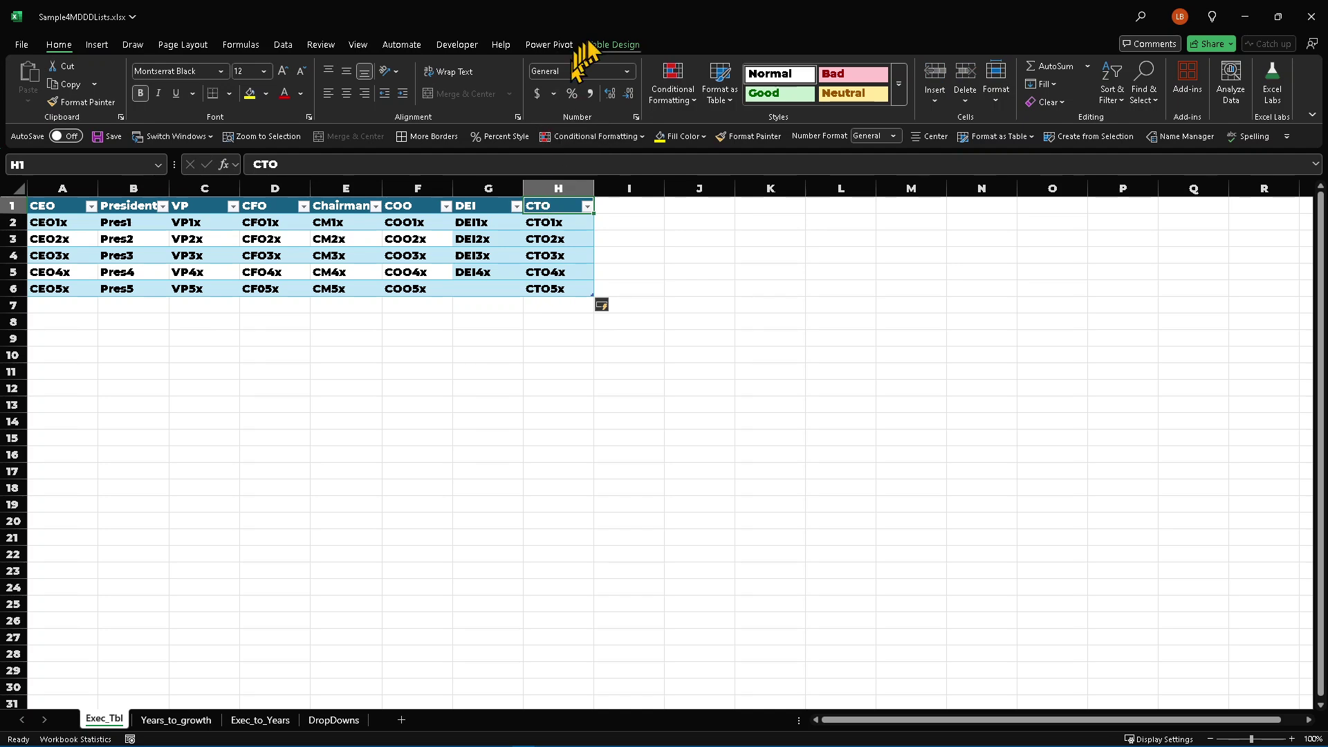
{"action": "left_click", "coordinate": [614, 44]}
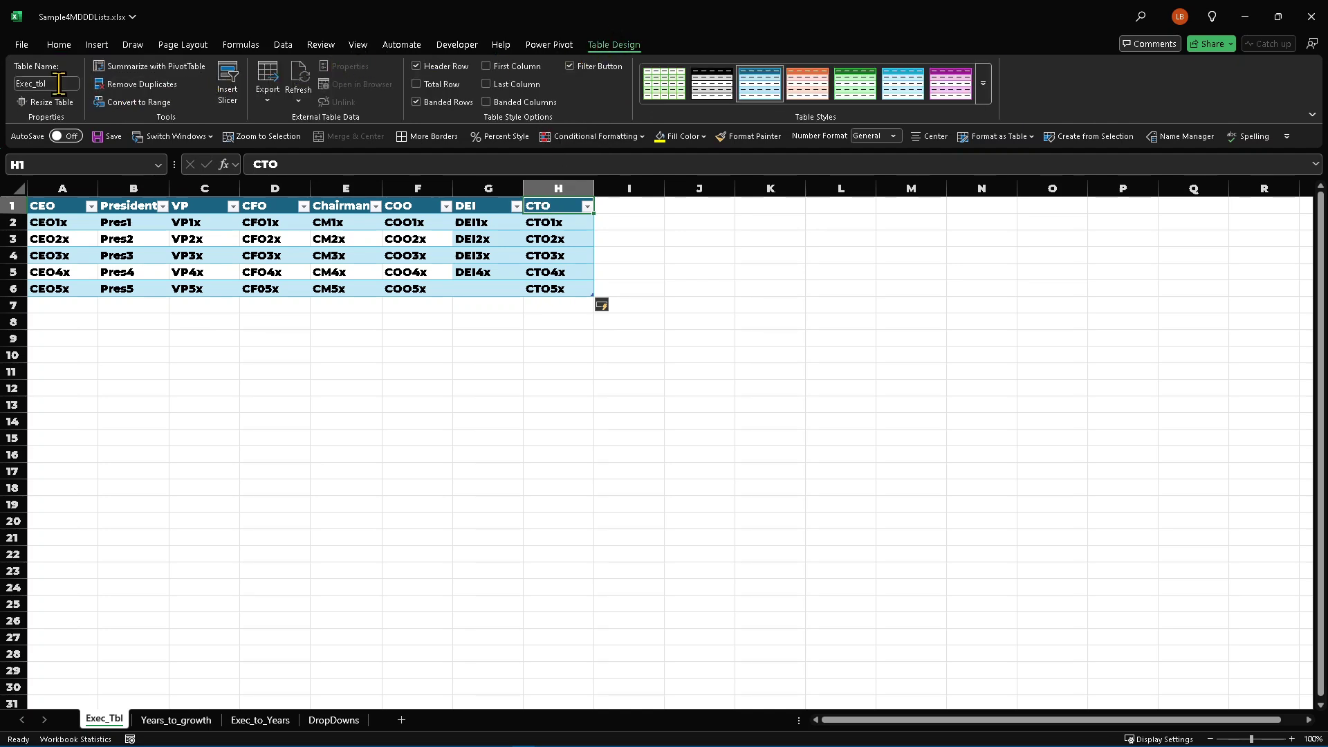
{"action": "left_click", "coordinate": [401, 371]}
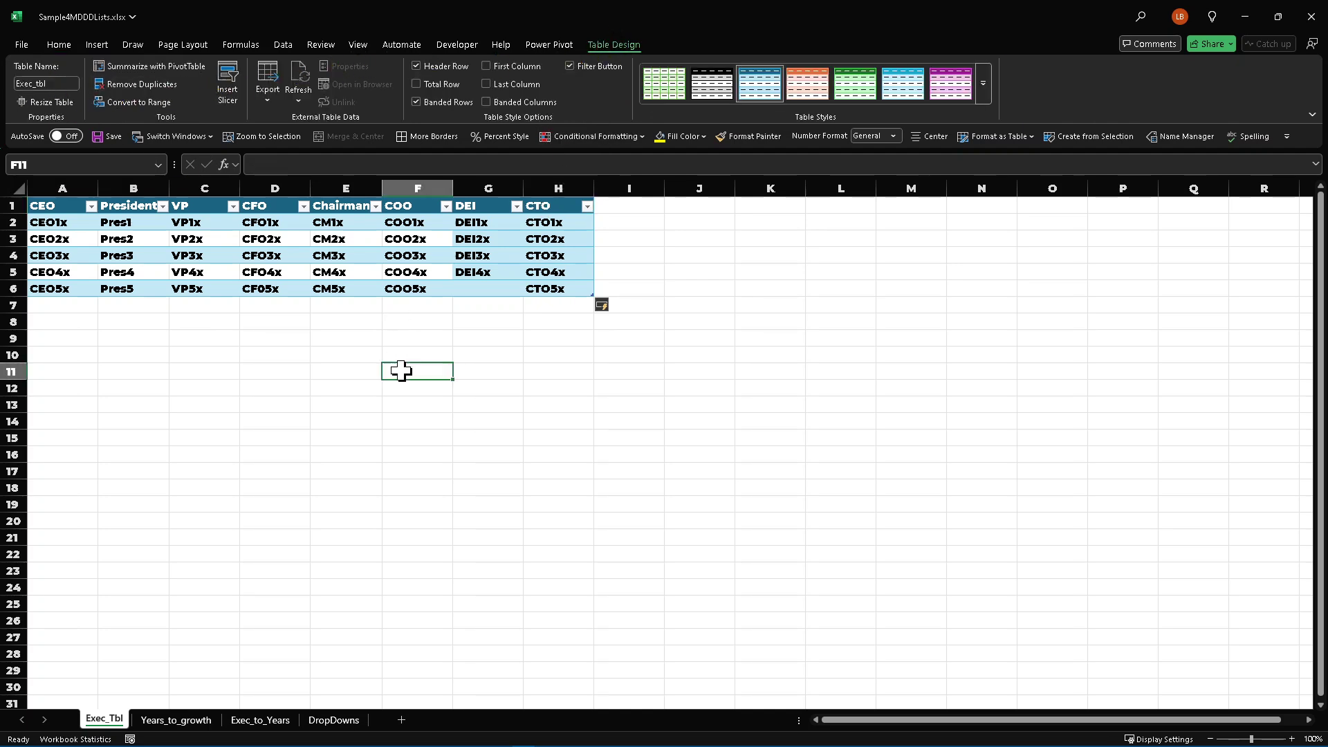
On the DropDowns sheet, choose CTO as the title in G10 and CTO3x as the executive in H10.
{"action": "left_click", "coordinate": [333, 720]}
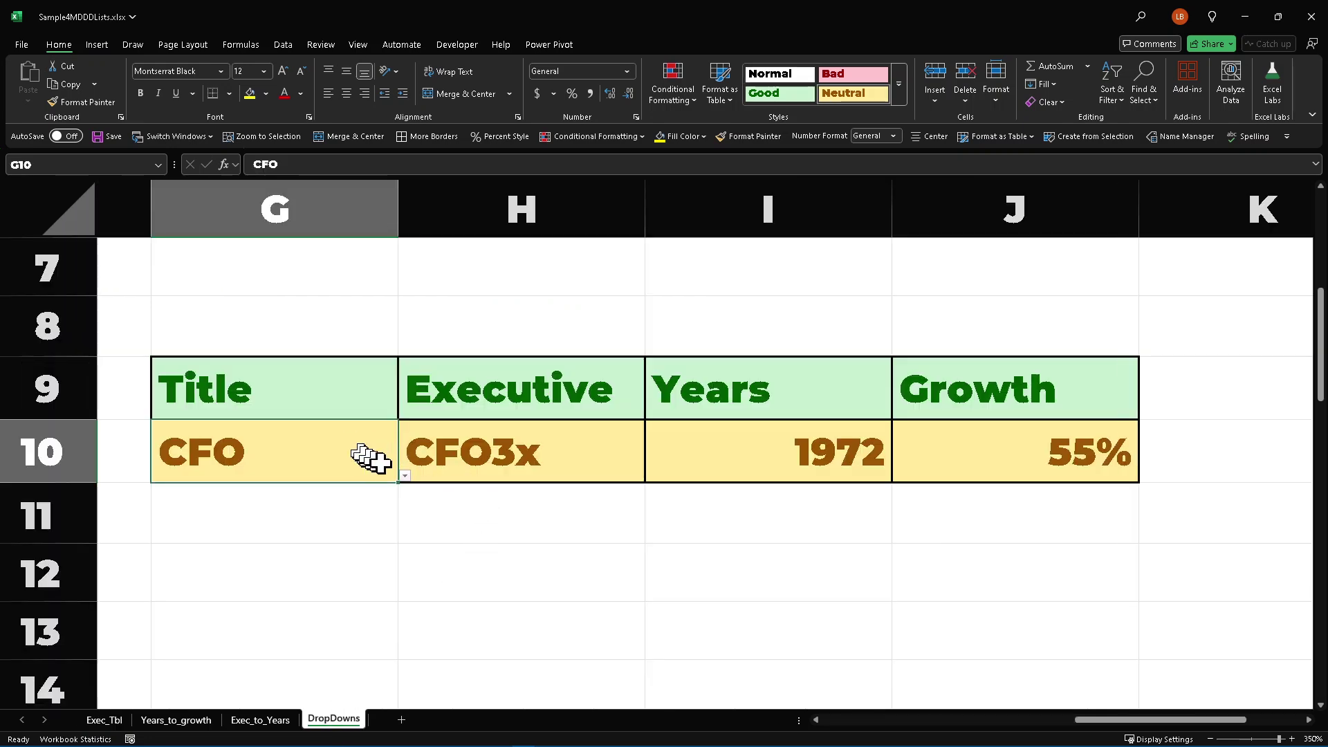
{"action": "left_click", "coordinate": [406, 477]}
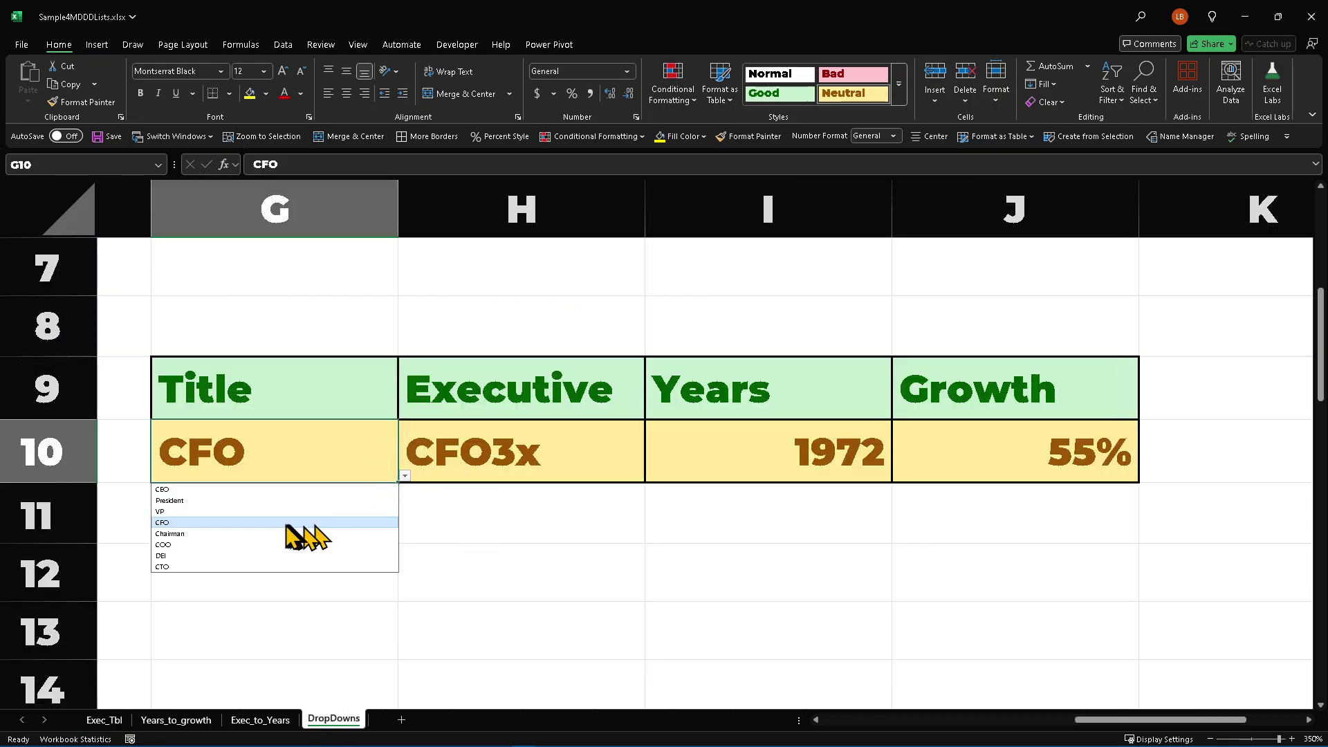
{"action": "left_click", "coordinate": [284, 567]}
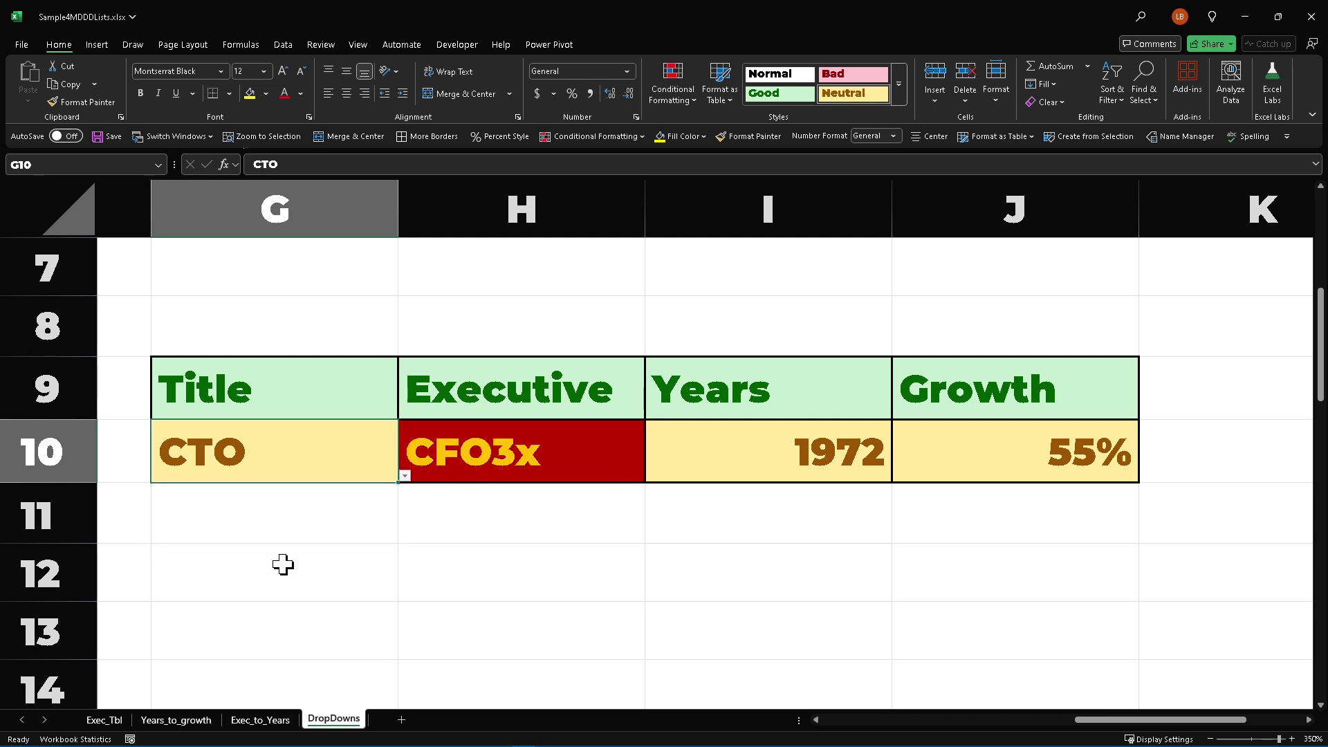
{"action": "left_click", "coordinate": [520, 451]}
{"action": "left_click", "coordinate": [652, 476]}
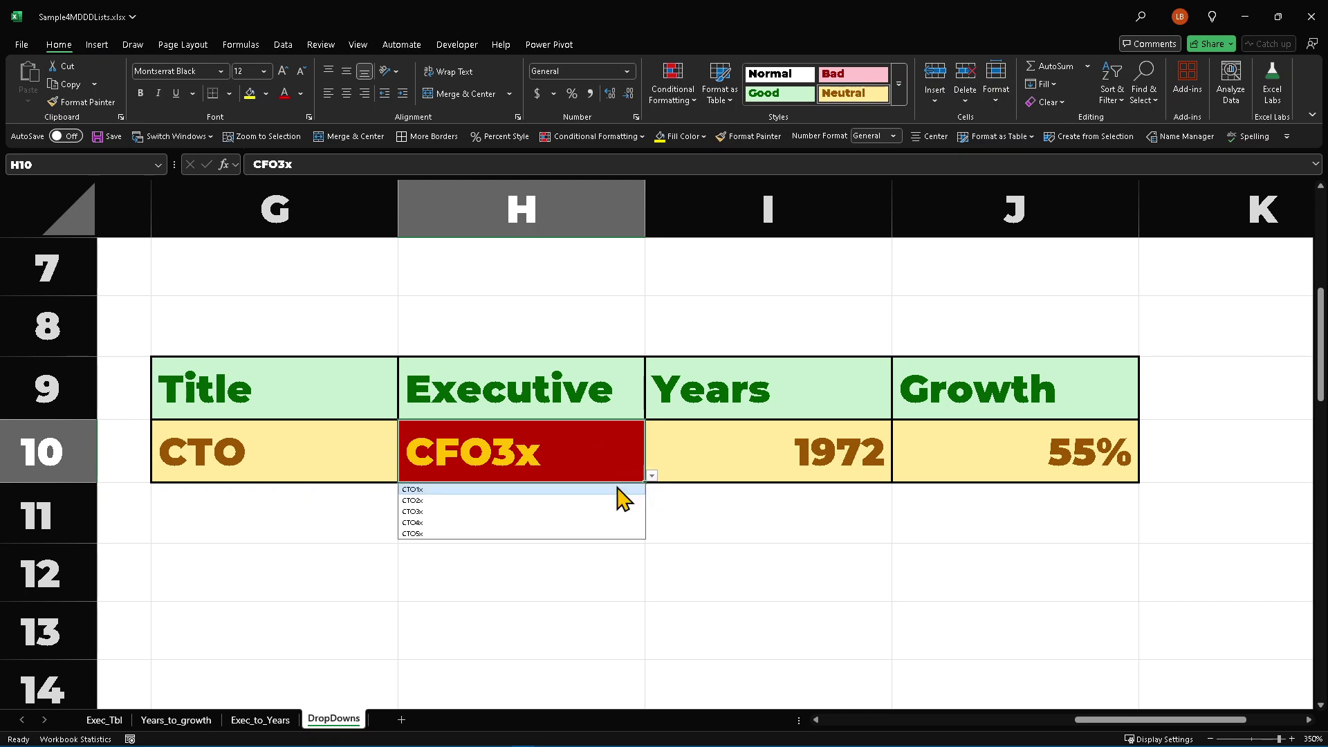
{"action": "left_click", "coordinate": [570, 512]}
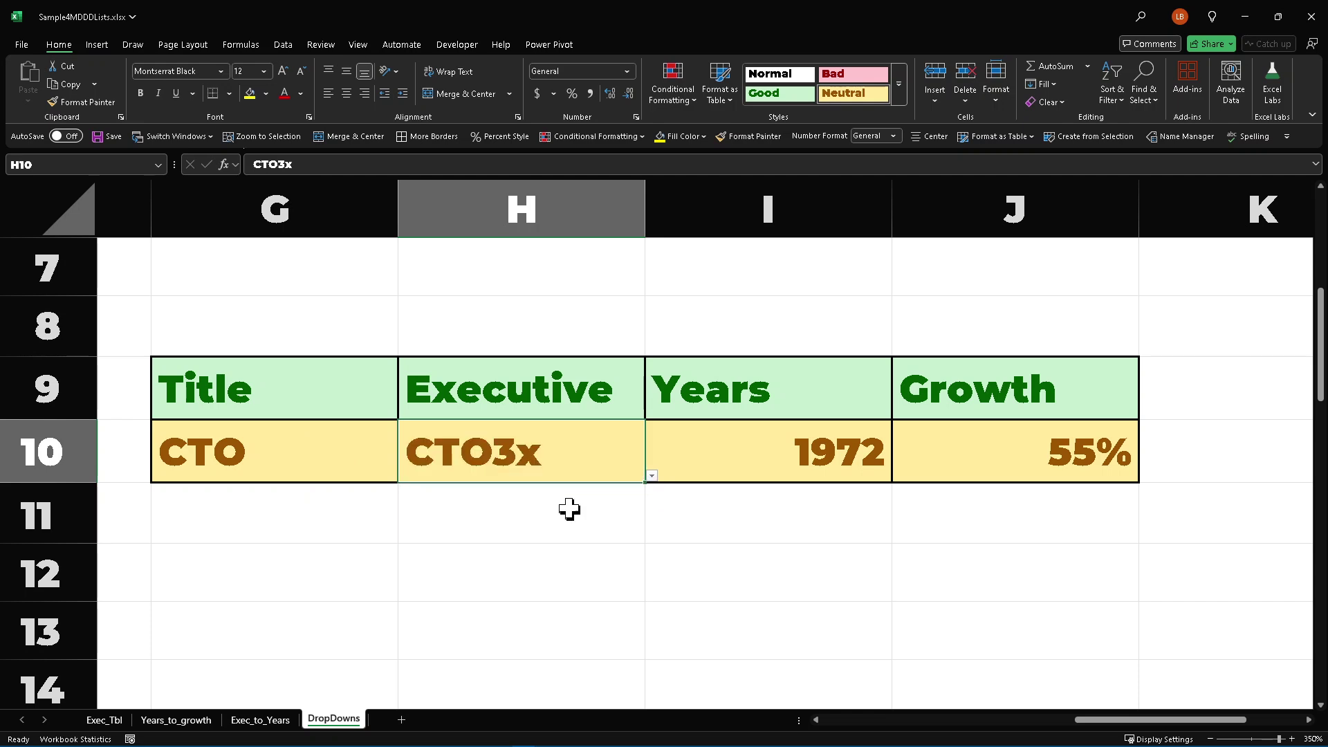
{"action": "left_click", "coordinate": [776, 465]}
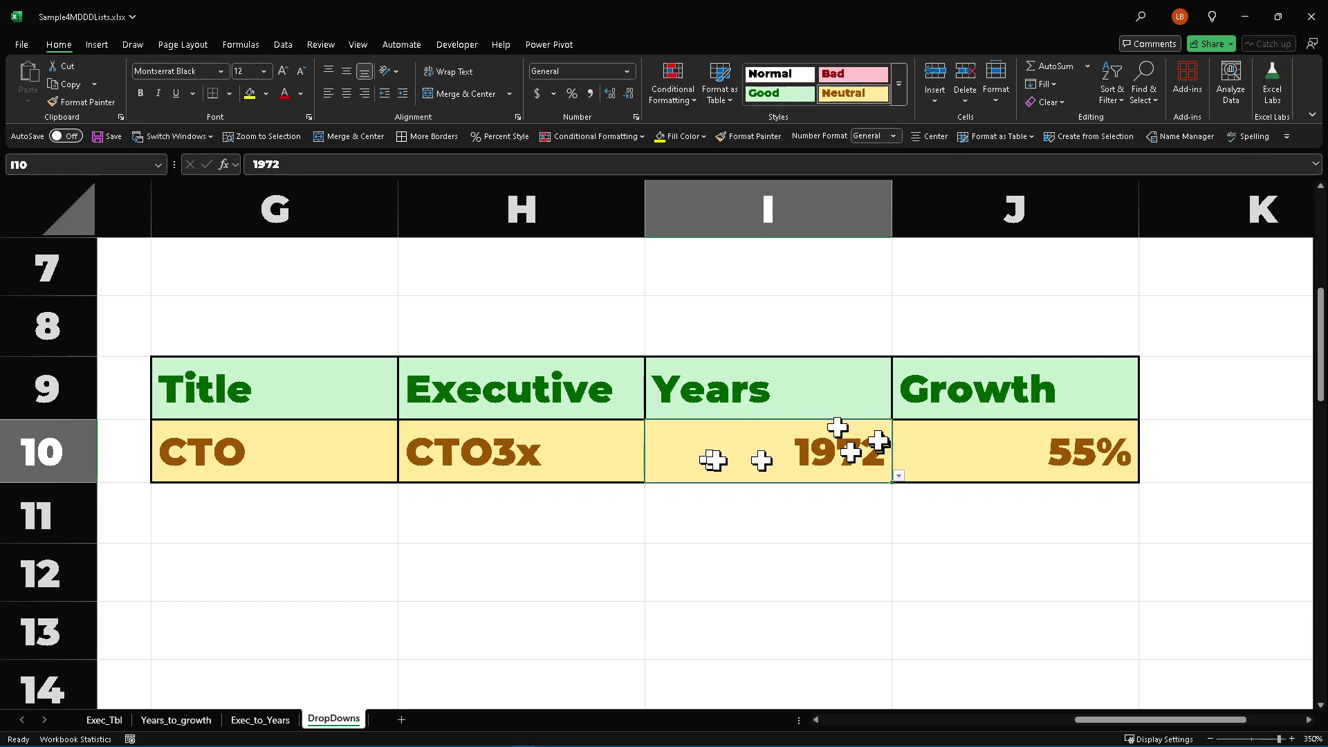
{"action": "left_click", "coordinate": [344, 450]}
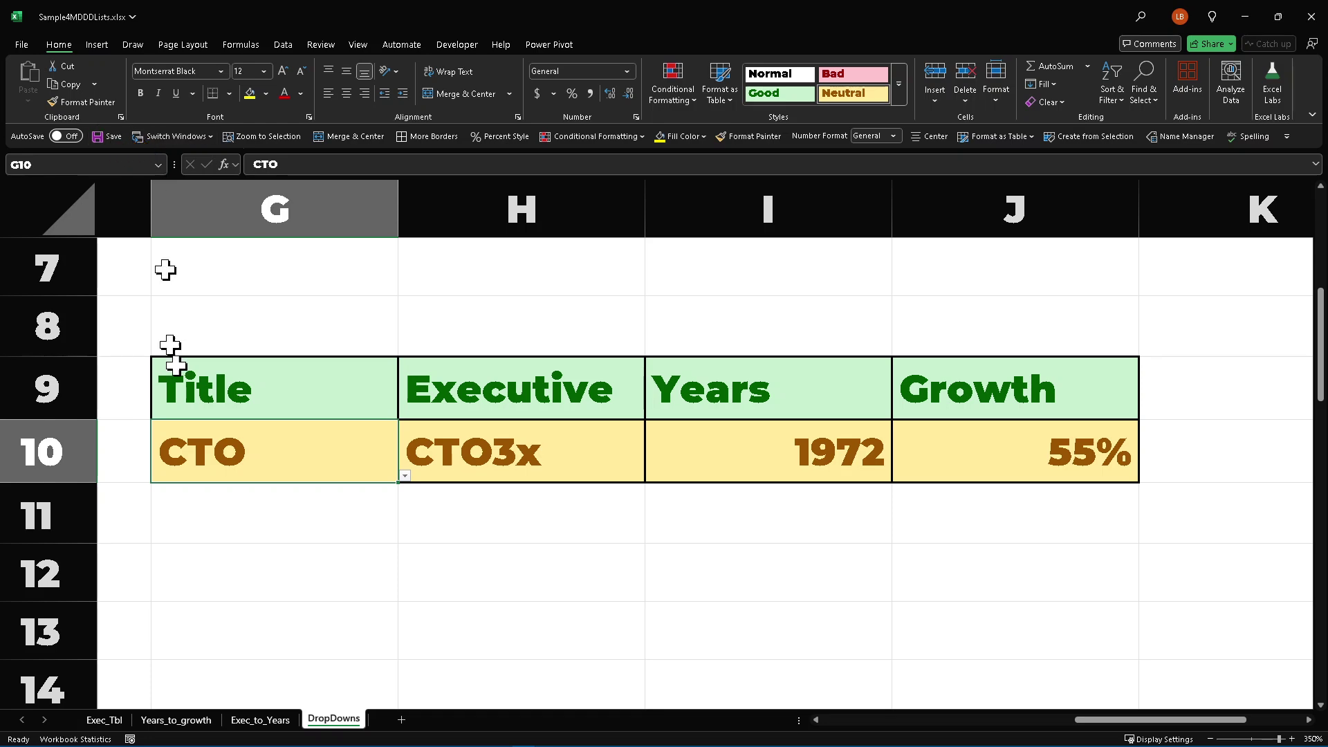
Open the query behind the Attribute and Value table on the Years_to_growth sheet in the Power Query Editor.
{"action": "left_click", "coordinate": [190, 723]}
{"action": "left_click", "coordinate": [105, 521]}
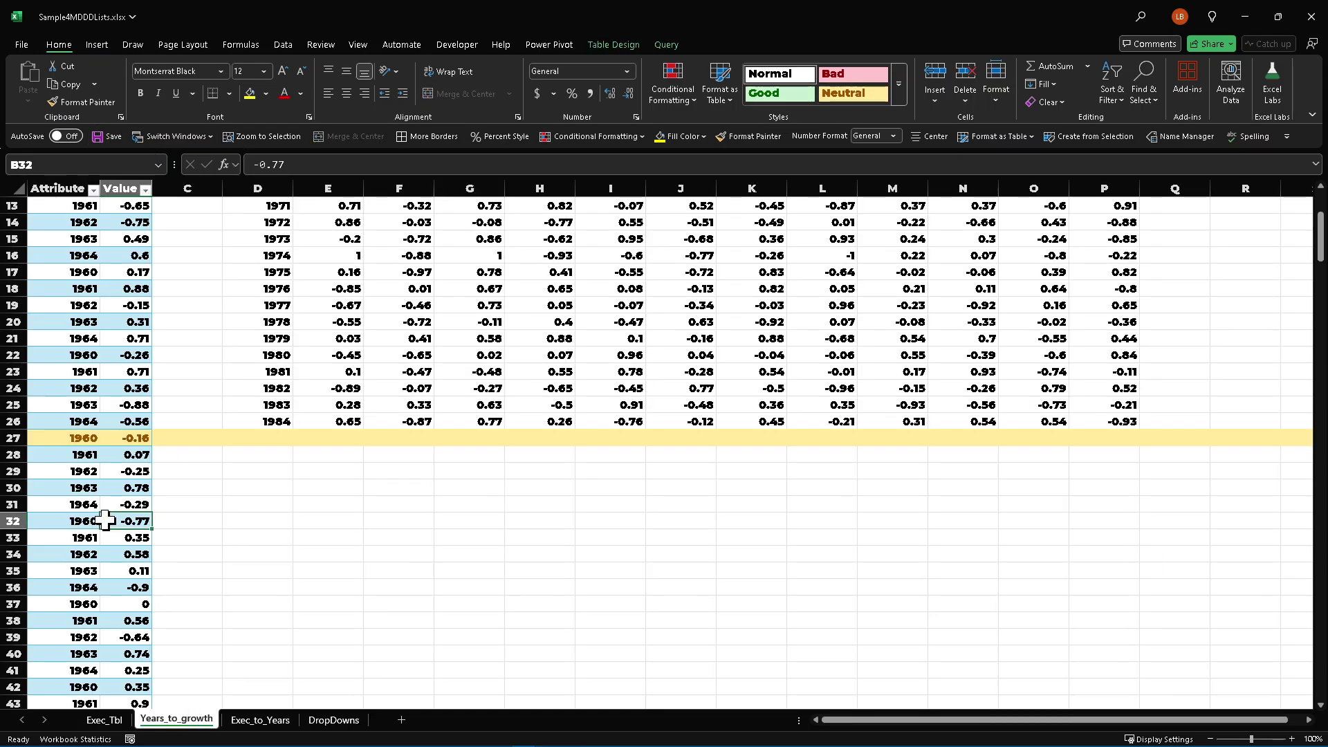
{"action": "left_click", "coordinate": [666, 44]}
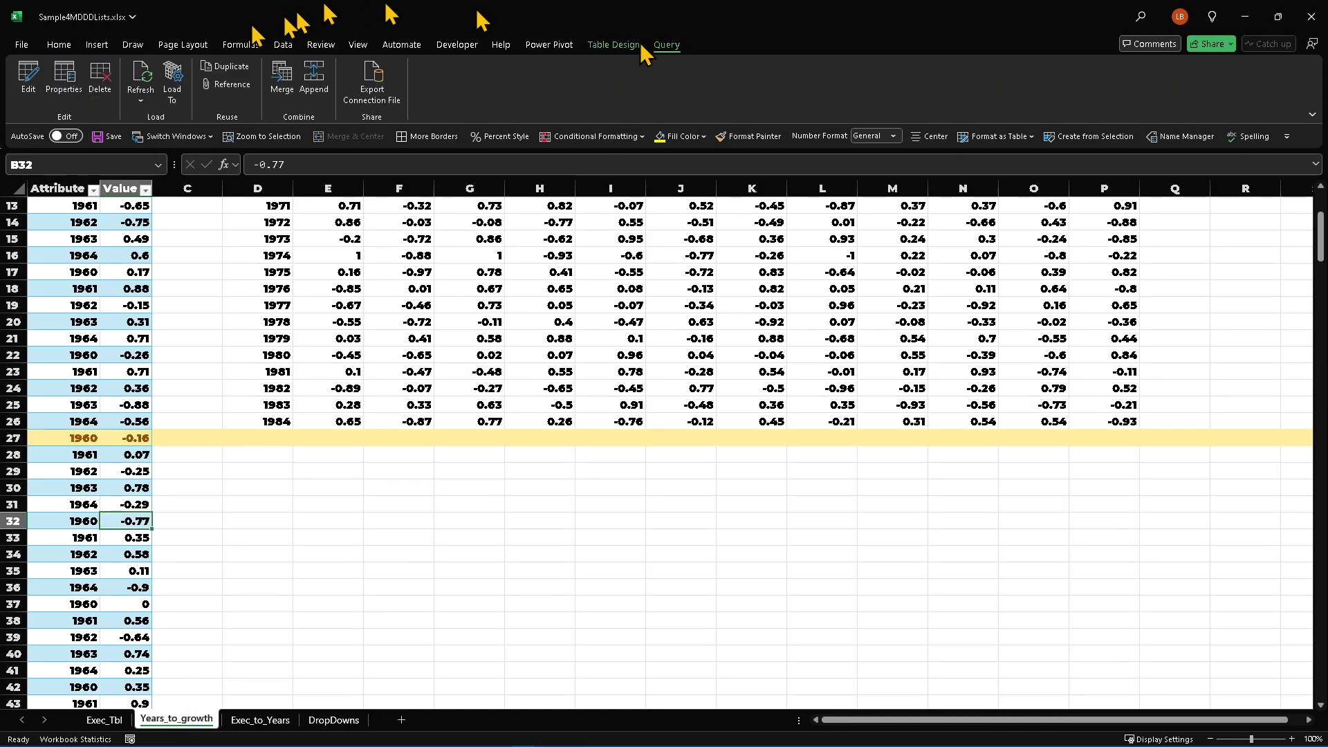
{"action": "left_click", "coordinate": [28, 75]}
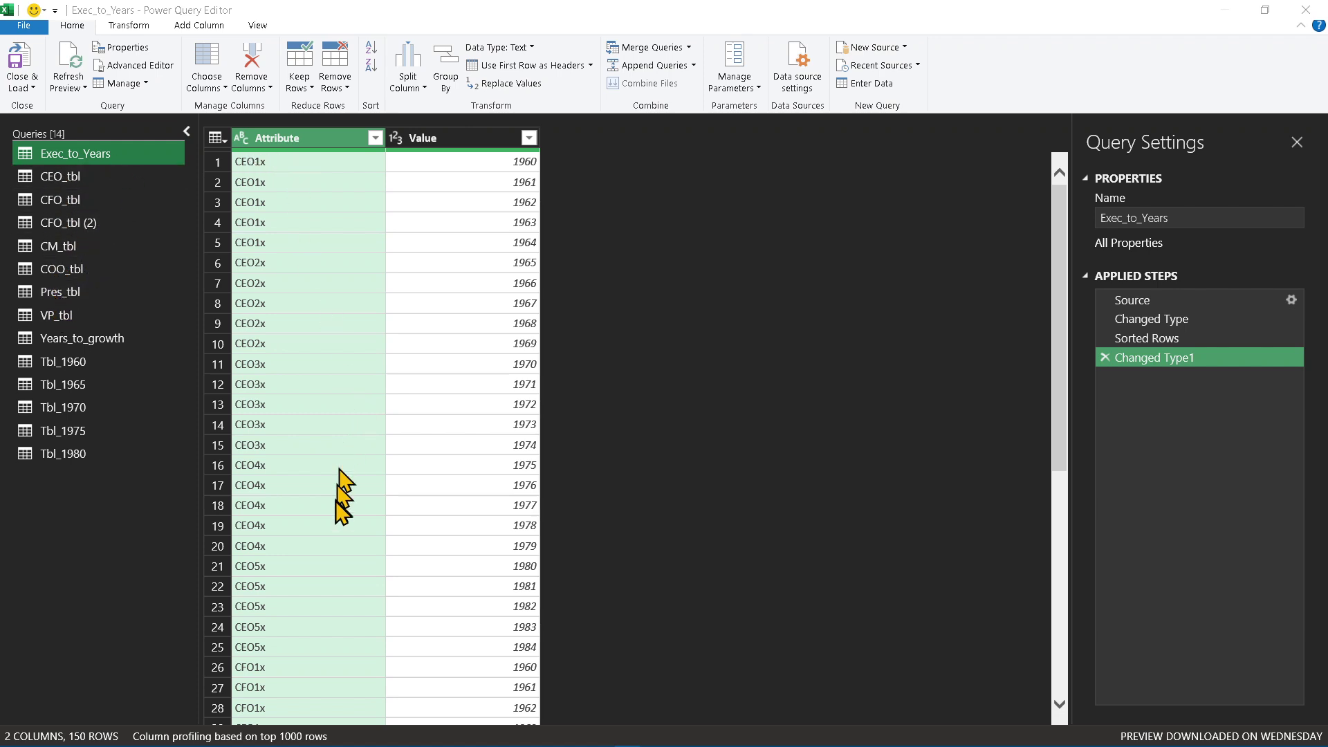
Examine the growth queries Tbl_1960 through Tbl_1980 and the combined Years_to_growth query.
{"action": "left_click", "coordinate": [85, 369]}
{"action": "left_click", "coordinate": [92, 455]}
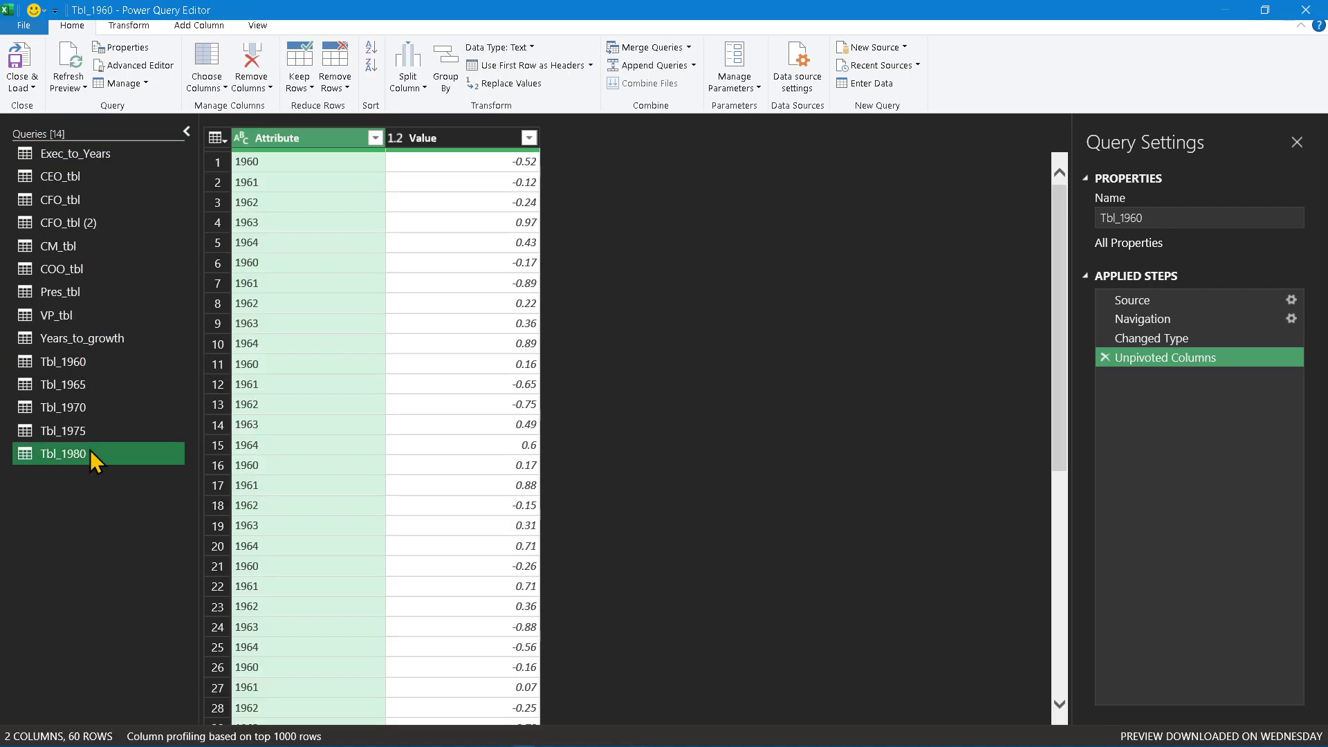
{"action": "left_click", "coordinate": [114, 339]}
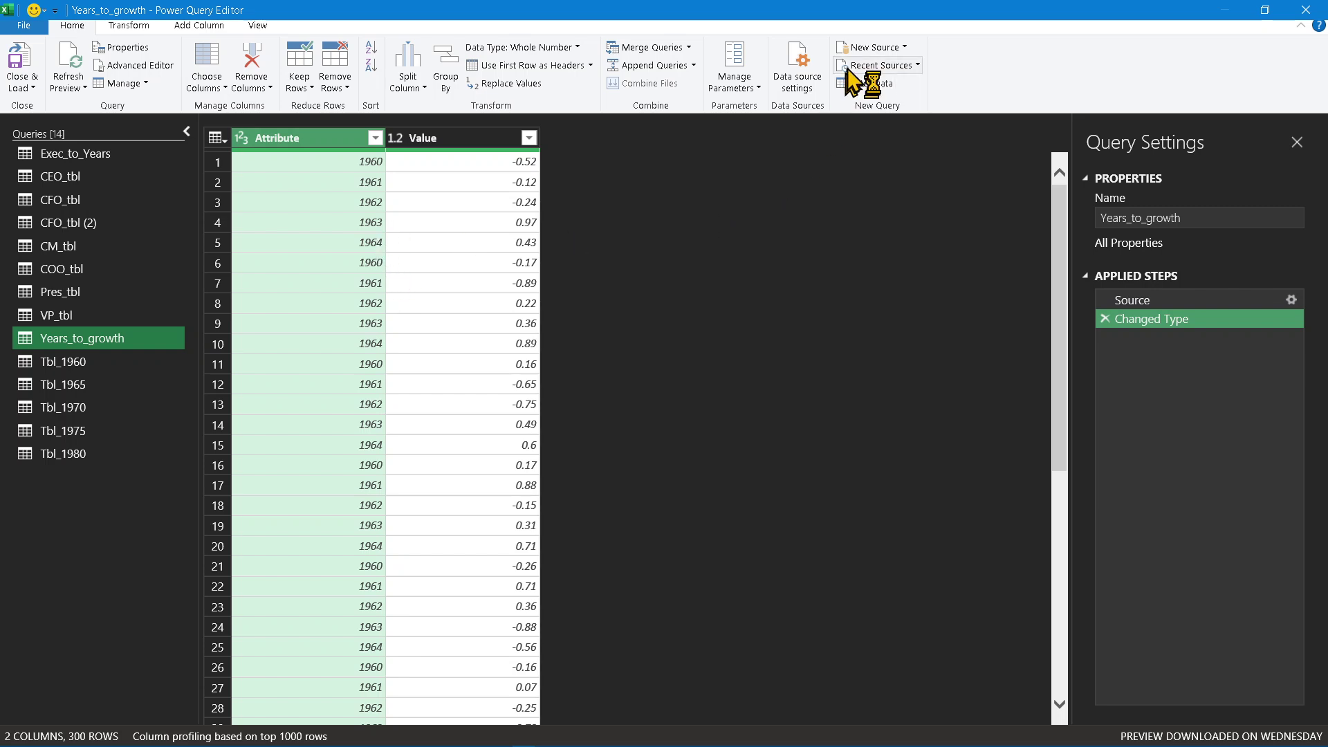
Import the Excel workbook CTO_DEI.xlsx as a new query source.
{"action": "left_click", "coordinate": [905, 49]}
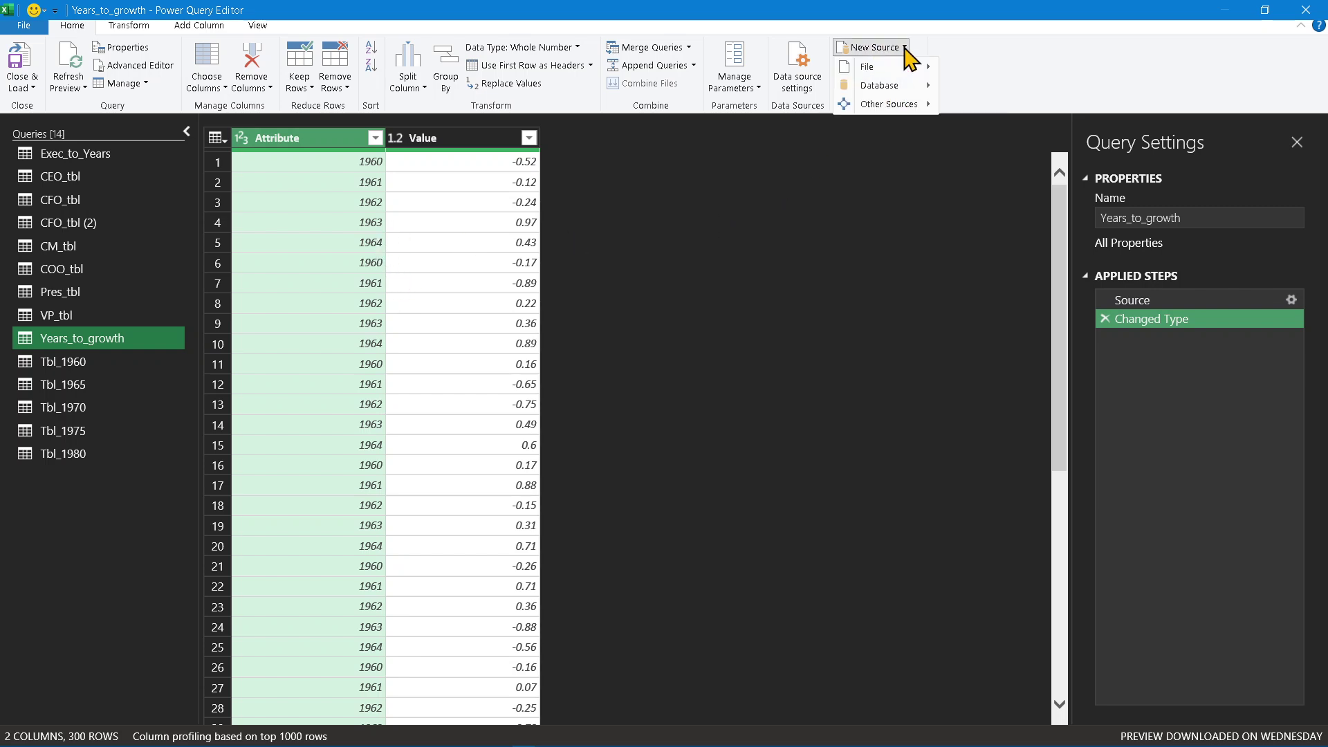
{"action": "mouse_move", "coordinate": [912, 72]}
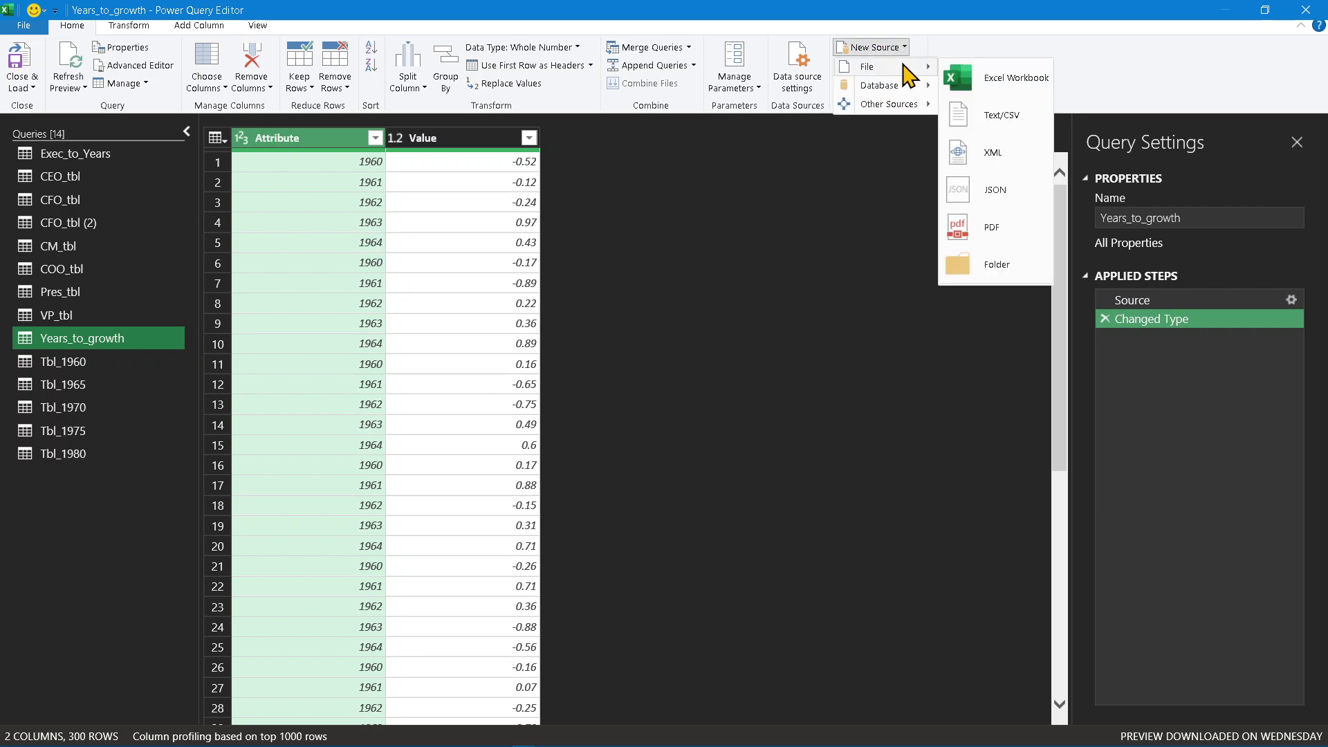
{"action": "left_click", "coordinate": [996, 80]}
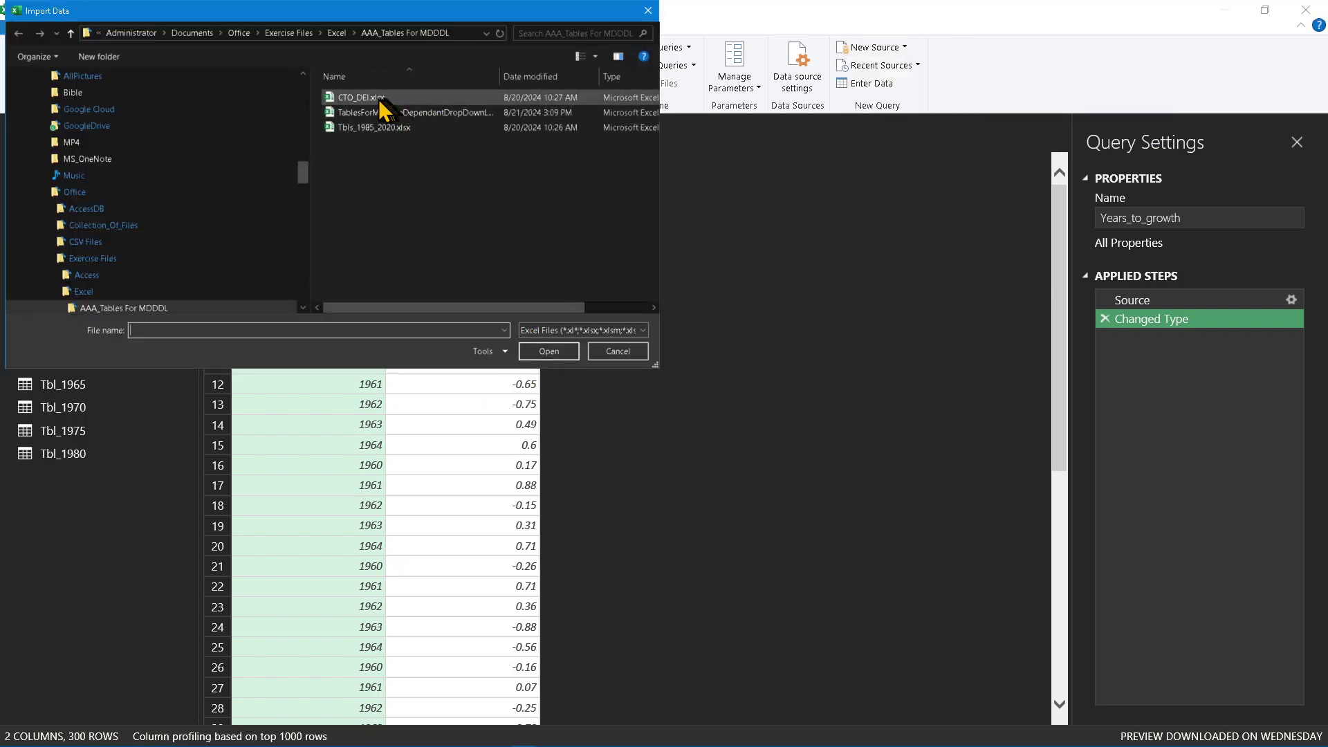
{"action": "left_click", "coordinate": [381, 98]}
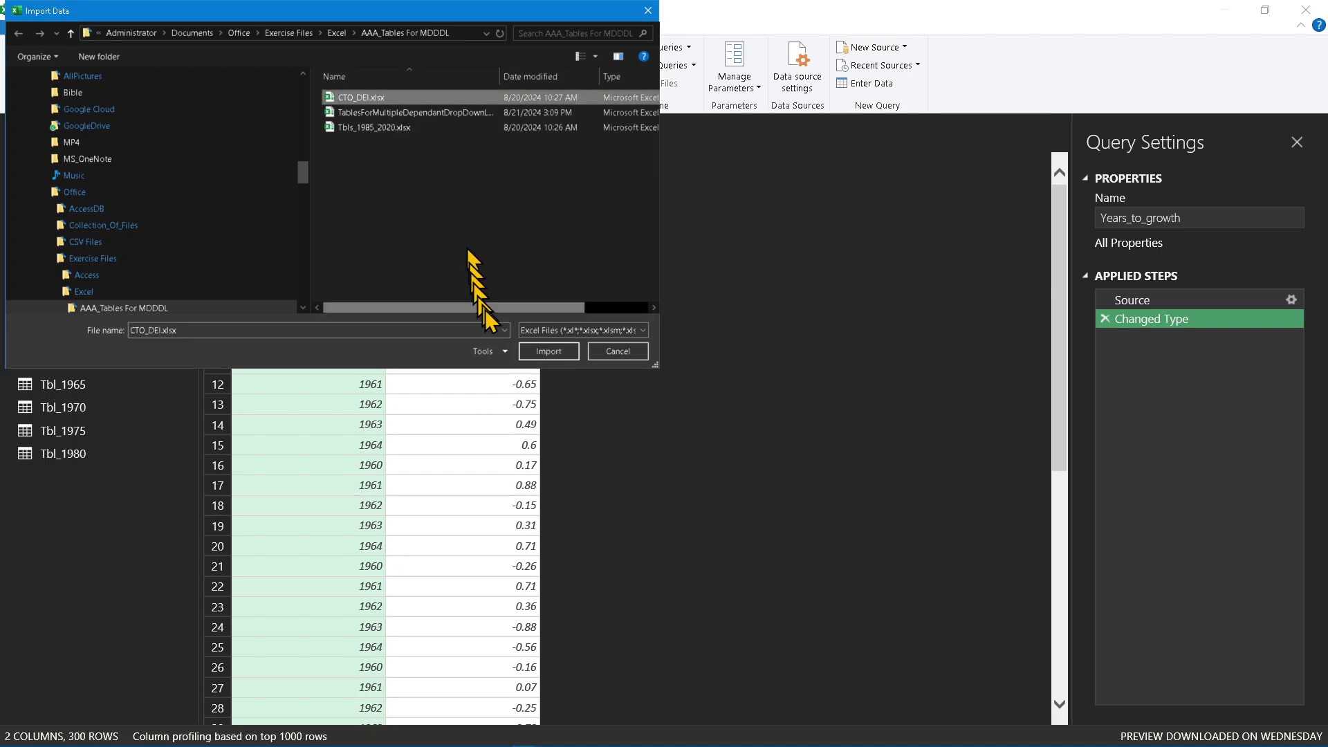
{"action": "left_click", "coordinate": [549, 349]}
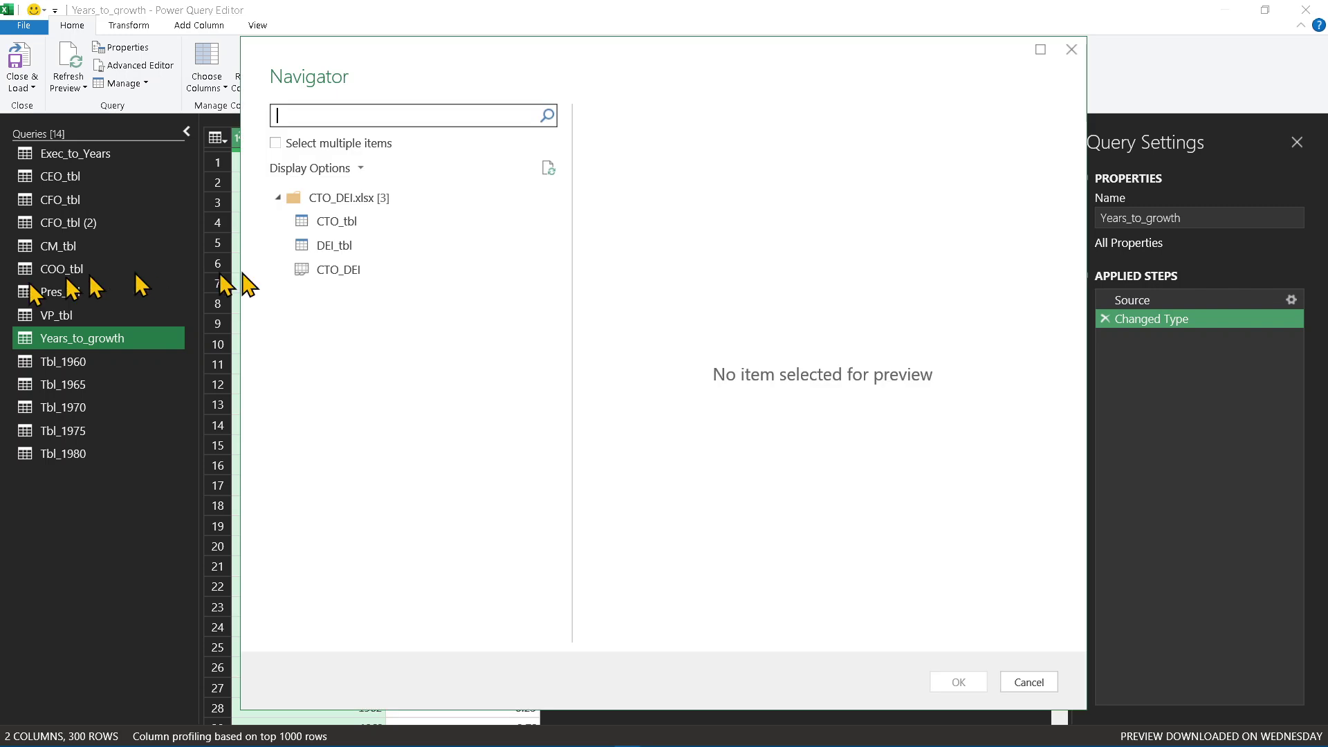
Enable multiple selection for CTO_DEI.xlsx and load its CTO_tbl and DEI_tbl tables as queries.
{"action": "left_click", "coordinate": [275, 142]}
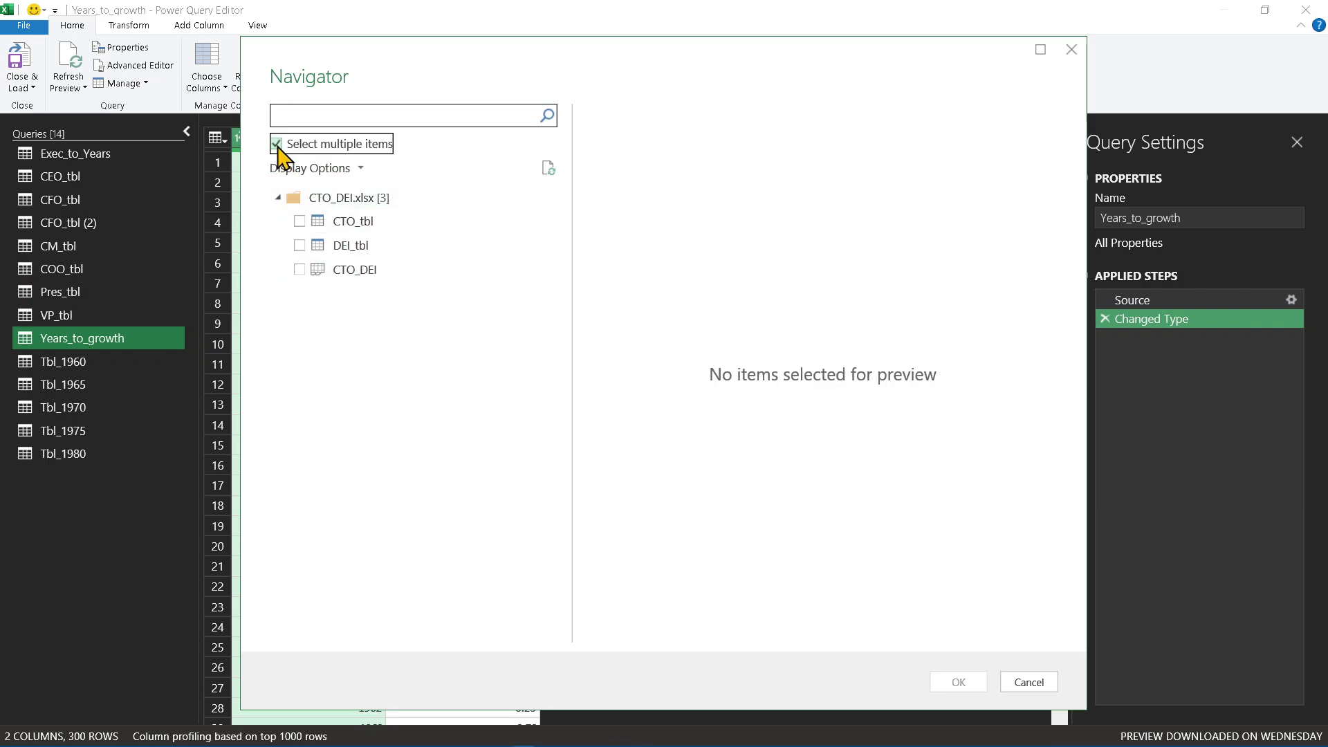
{"action": "left_click", "coordinate": [308, 221]}
{"action": "left_click", "coordinate": [301, 247]}
{"action": "left_click", "coordinate": [300, 221]}
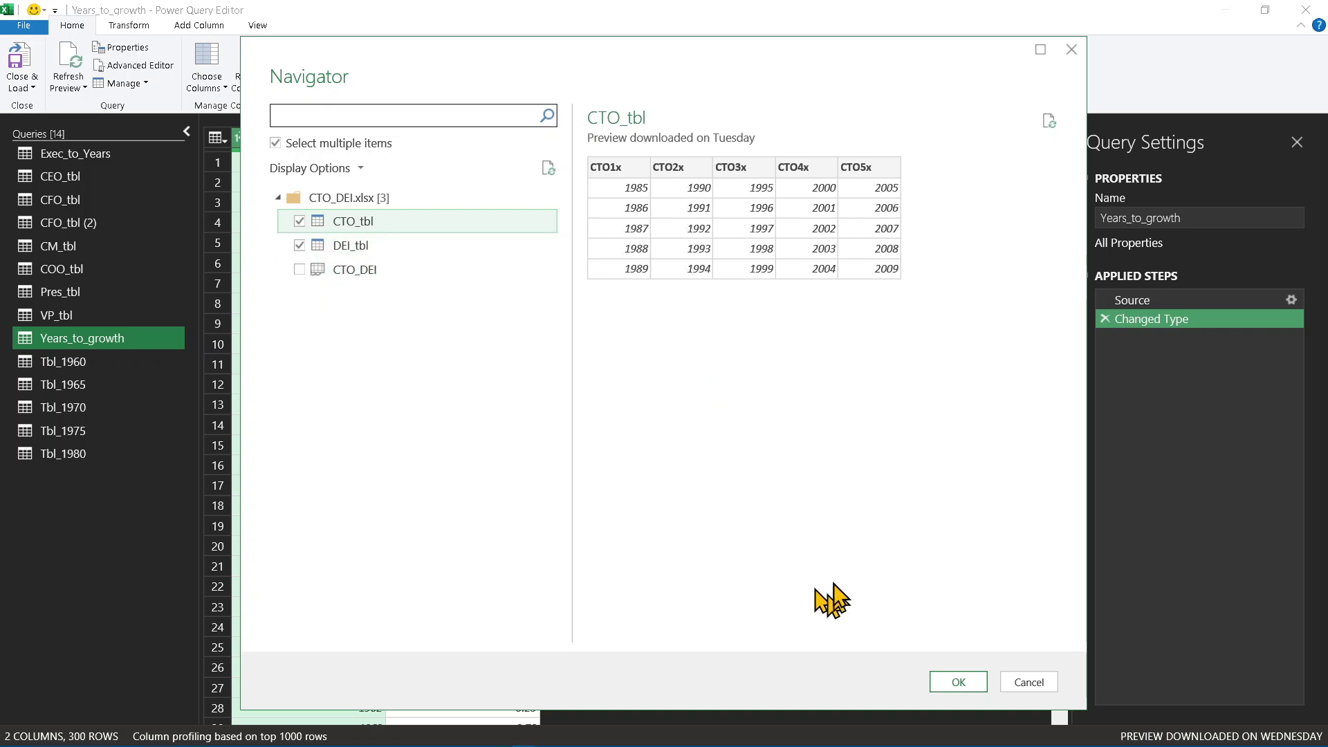
{"action": "left_click", "coordinate": [955, 681]}
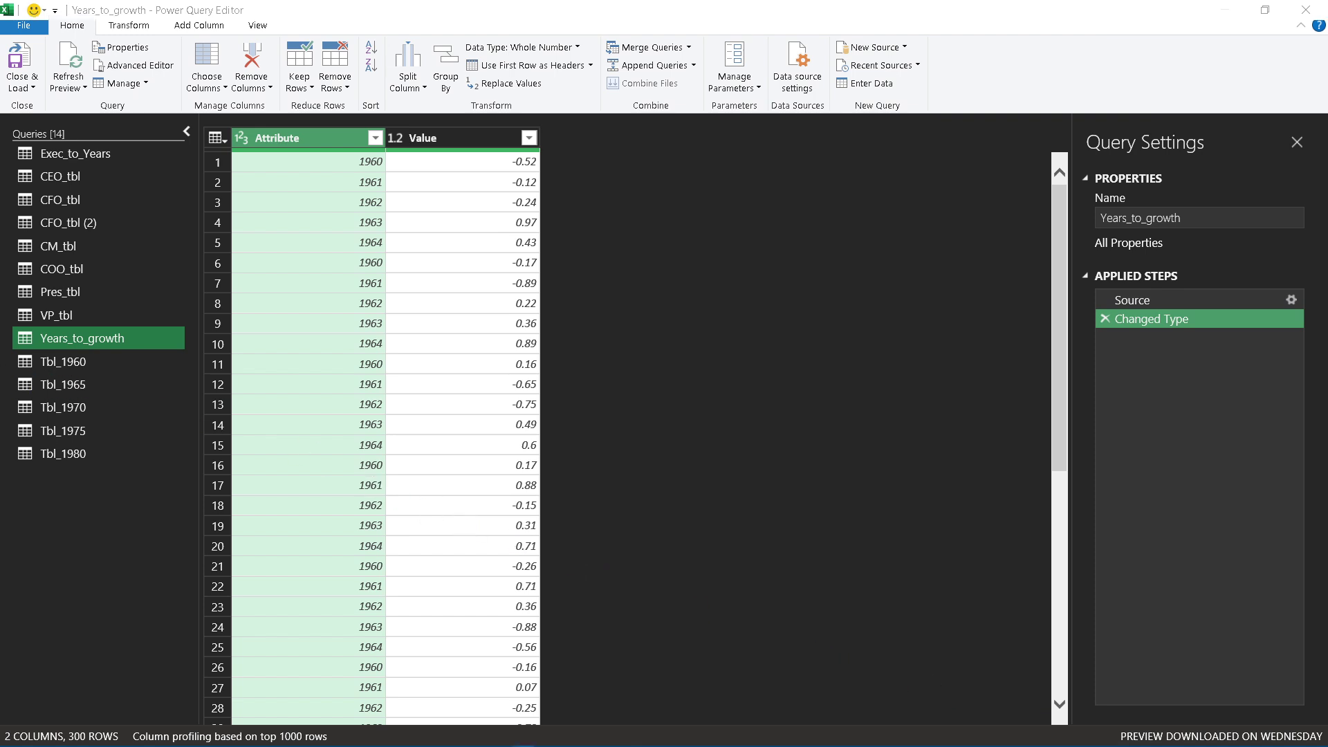
Unpivot the columns DEI1x through DEI4x of the DEI_tbl query.
{"action": "left_click", "coordinate": [109, 478]}
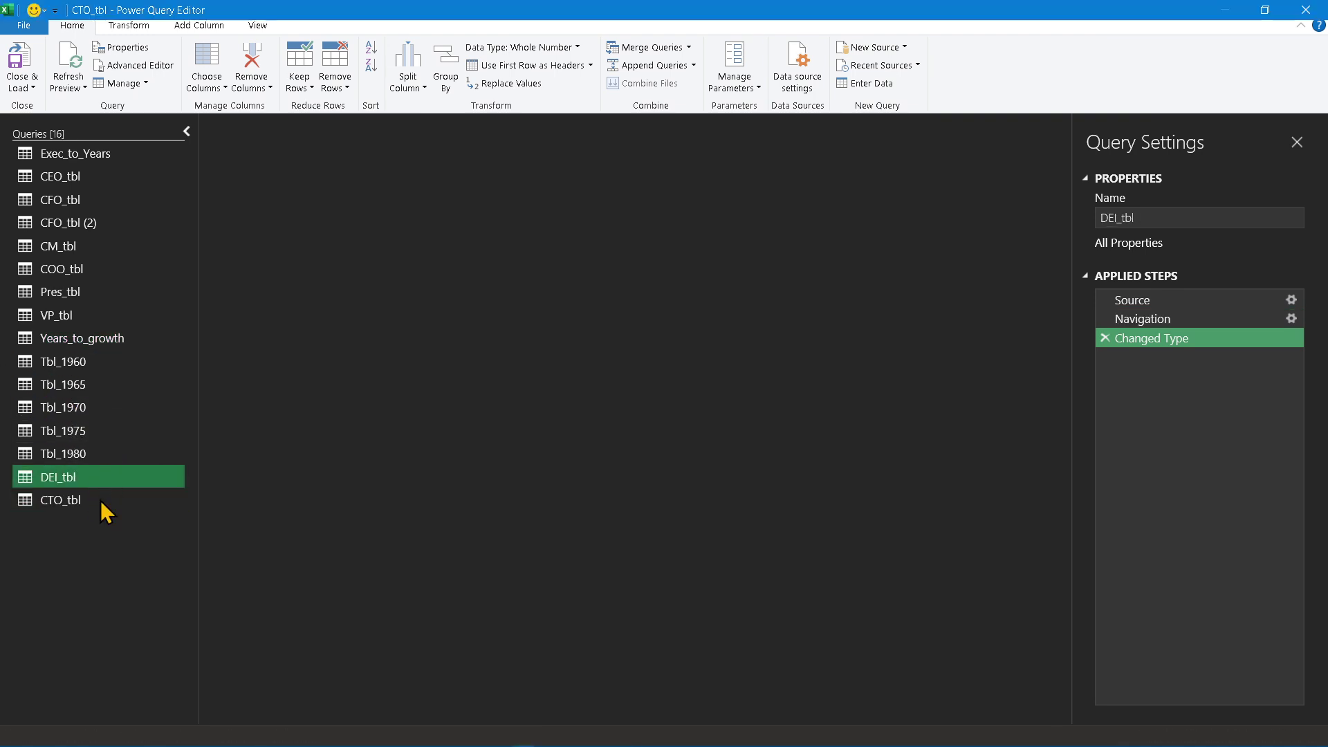
{"action": "left_click", "coordinate": [97, 499]}
{"action": "left_click", "coordinate": [92, 478]}
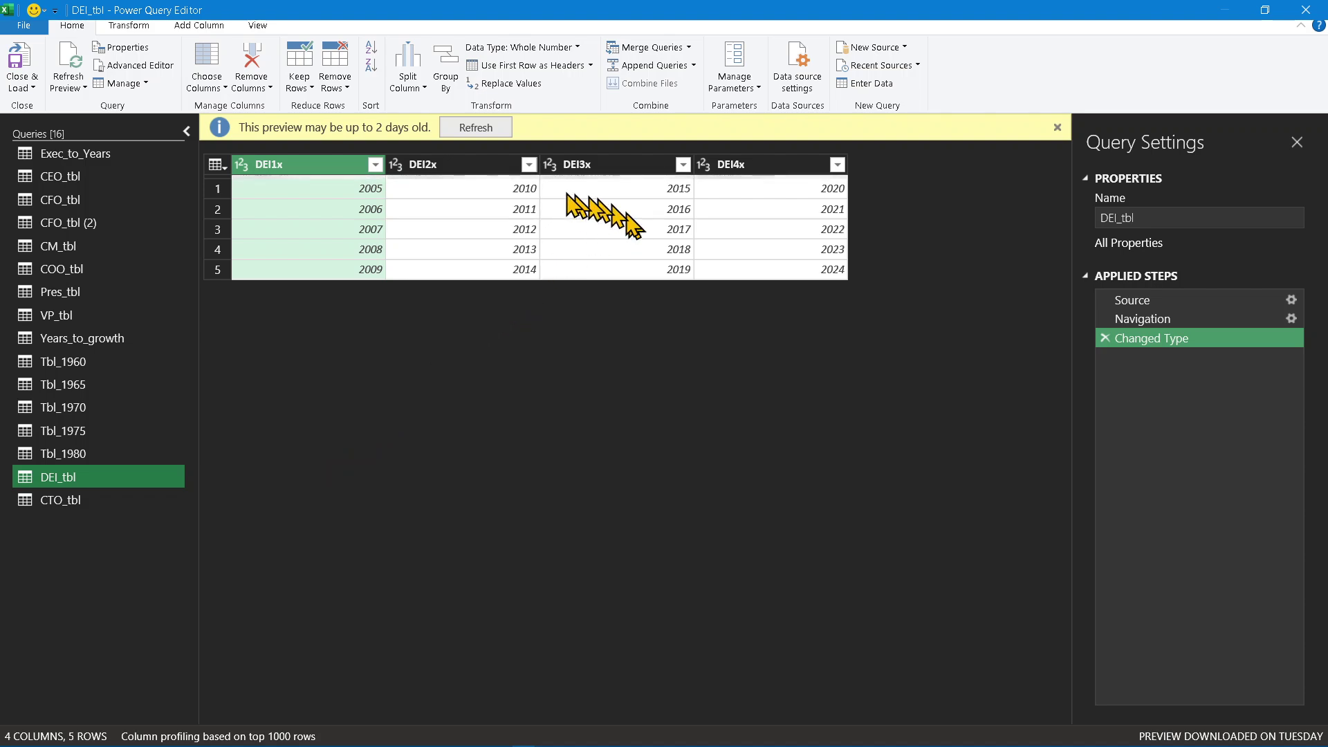
{"action": "left_click", "coordinate": [775, 170], "text": "shift"}
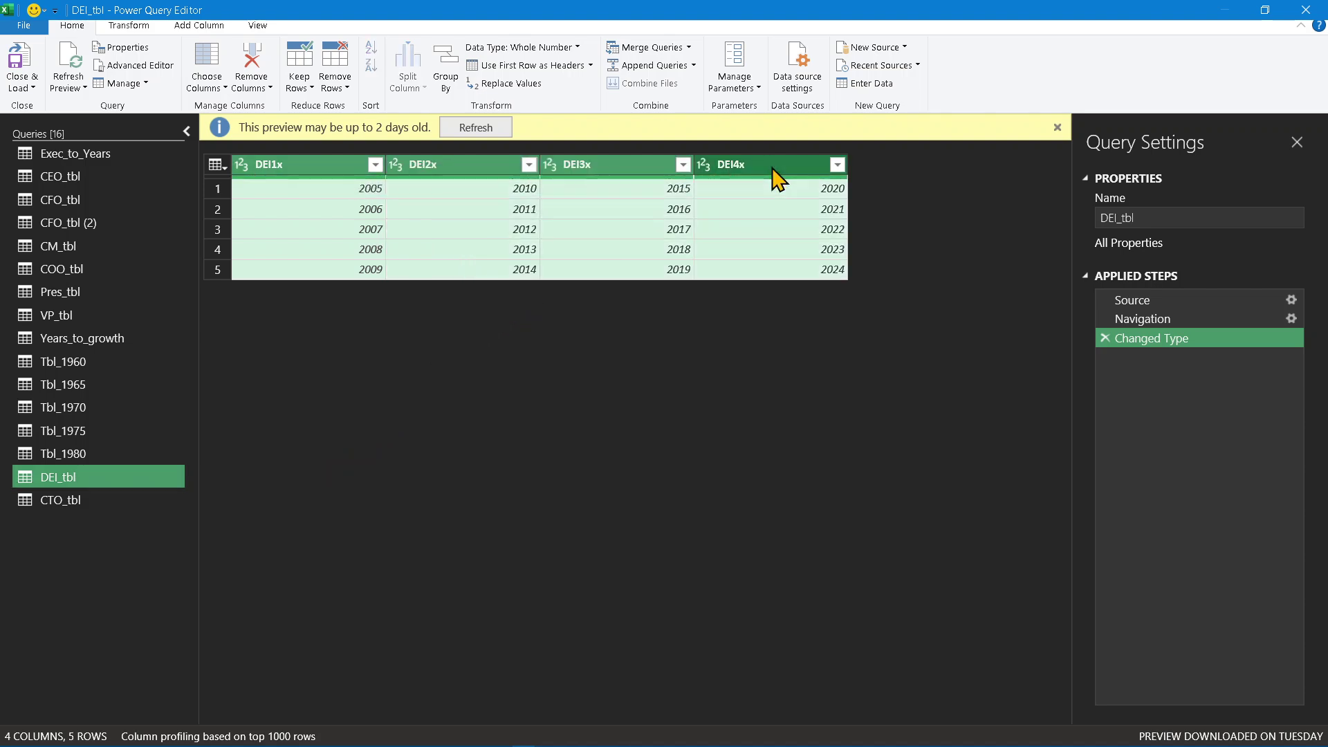
{"action": "left_click", "coordinate": [129, 26]}
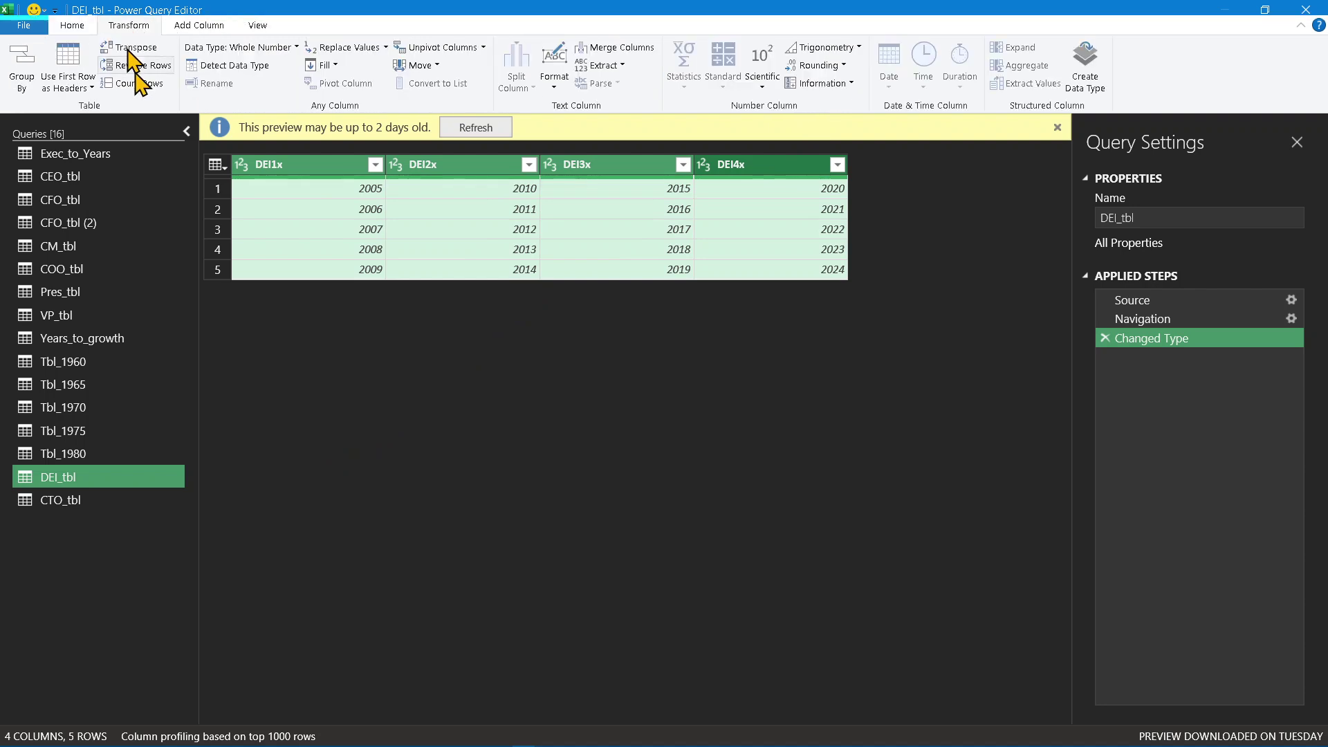
{"action": "left_click", "coordinate": [445, 49]}
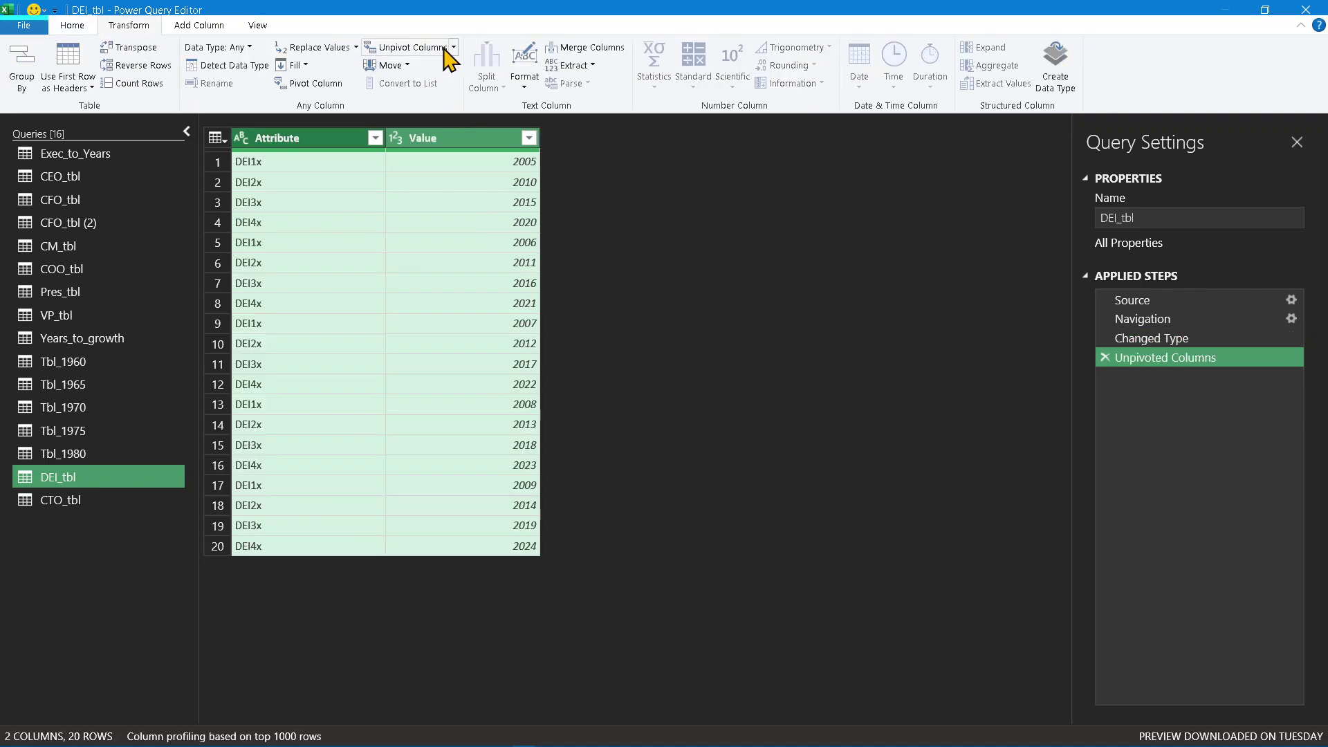
Unpivot the columns CTO1x through CTO5x of the CTO_tbl query.
{"action": "left_click", "coordinate": [106, 500]}
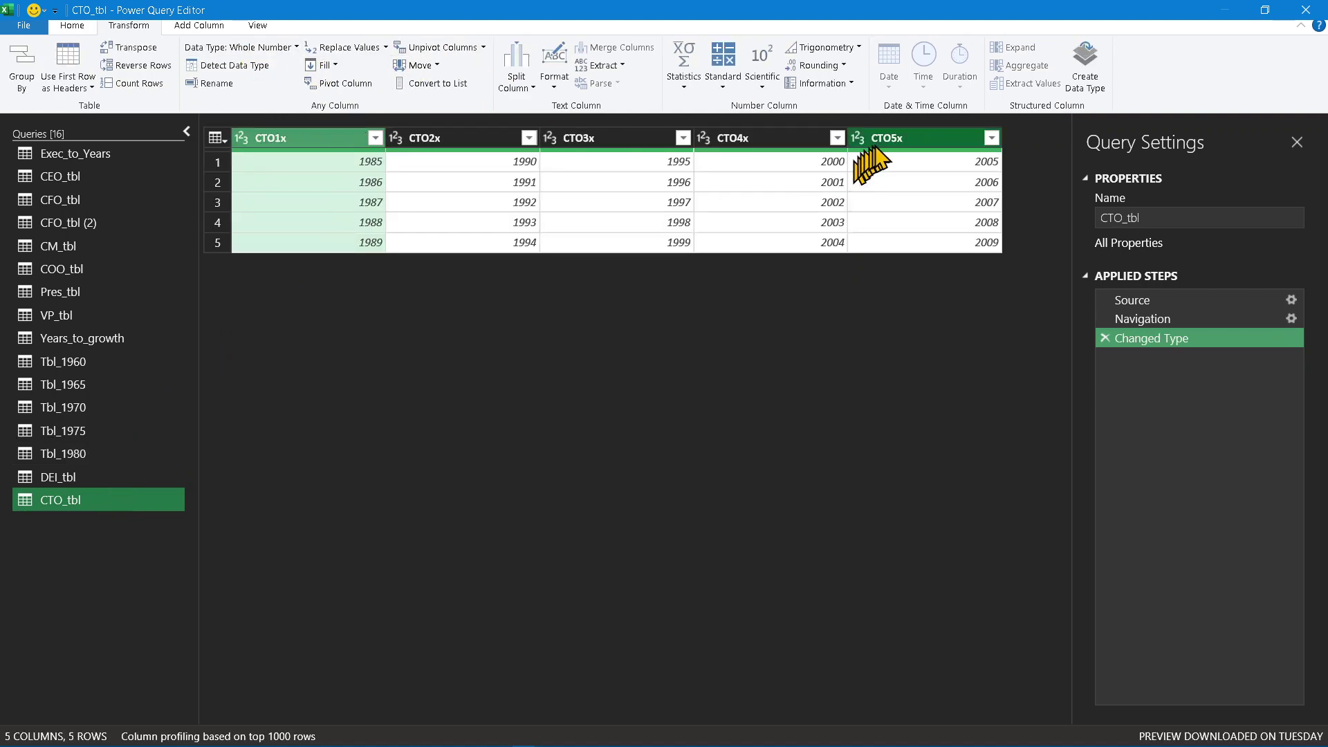
{"action": "left_click", "coordinate": [884, 139], "text": "shift"}
{"action": "left_click", "coordinate": [443, 48]}
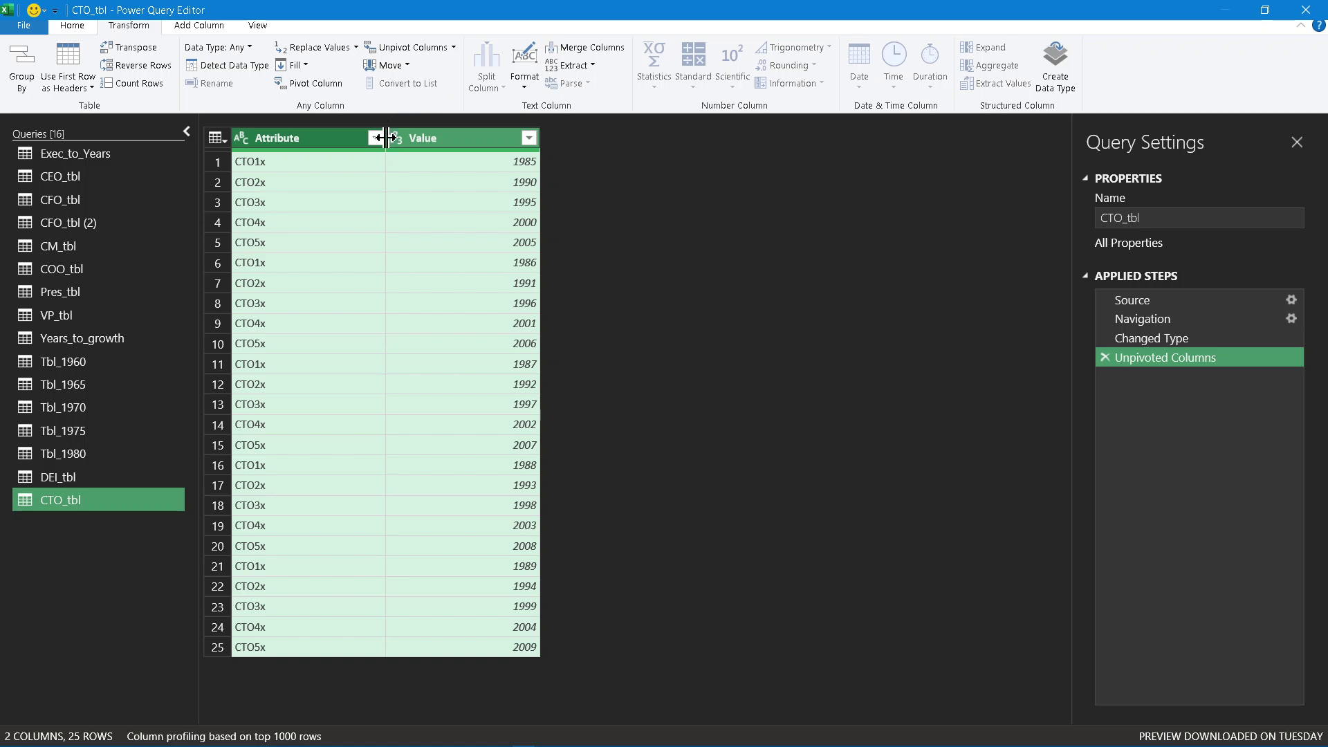
Add DEI_tbl and CTO_tbl to the tables appended in the Source step of the Exec_to_Years query.
{"action": "left_click", "coordinate": [119, 153]}
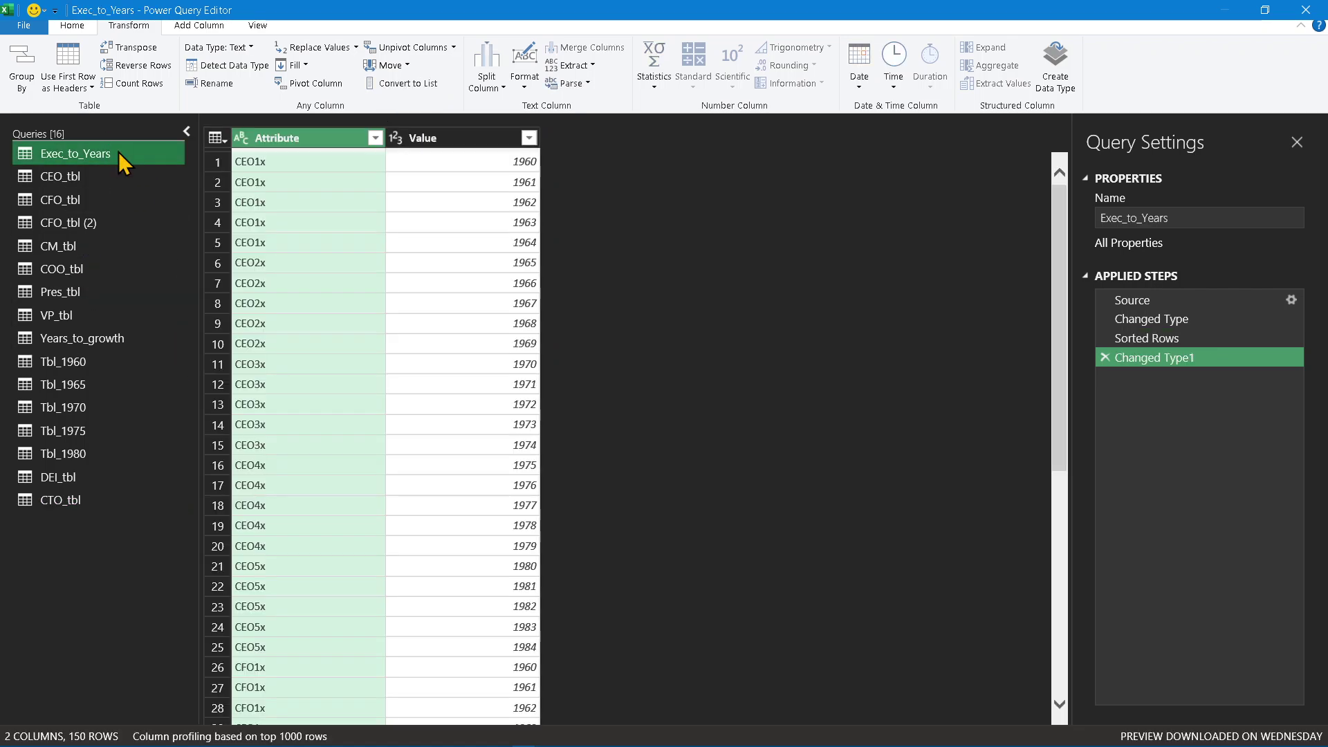
{"action": "left_click", "coordinate": [1292, 304]}
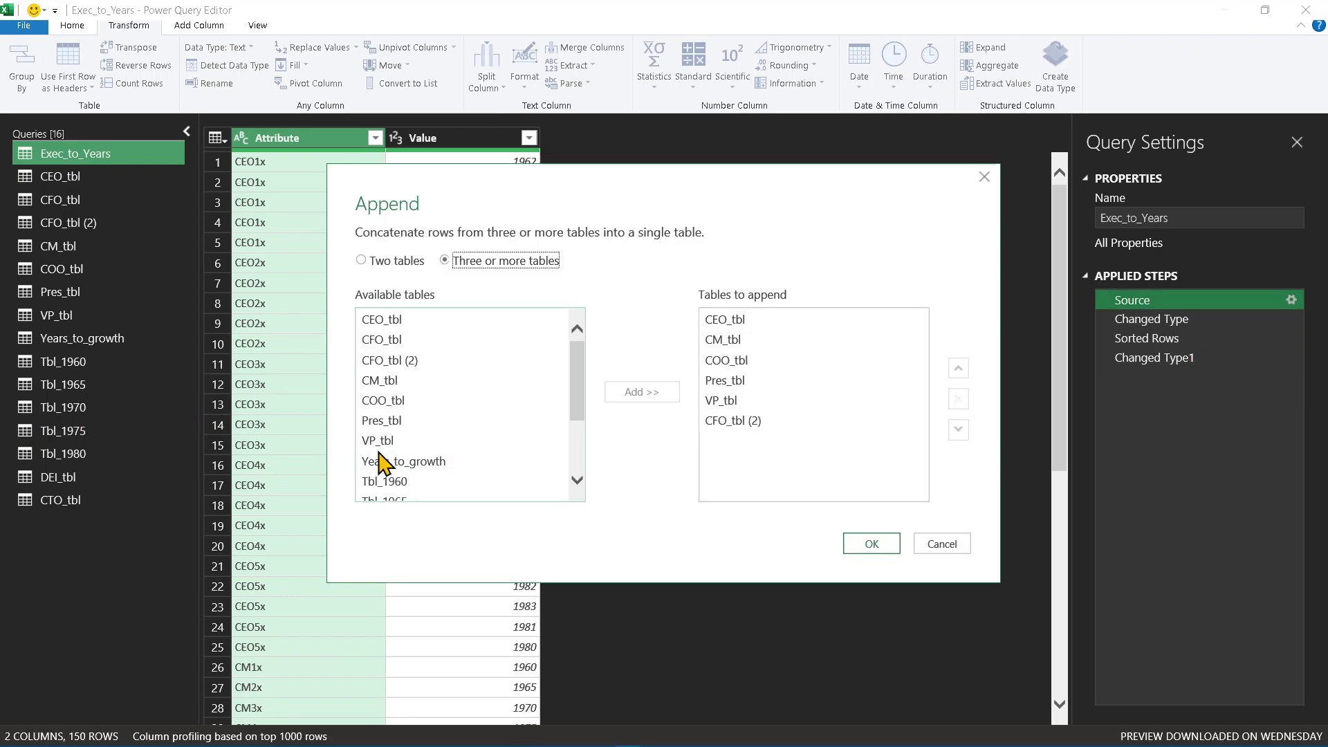
{"action": "left_click", "coordinate": [573, 424]}
{"action": "left_click", "coordinate": [409, 473]}
{"action": "left_click", "coordinate": [409, 491], "text": "ctrl"}
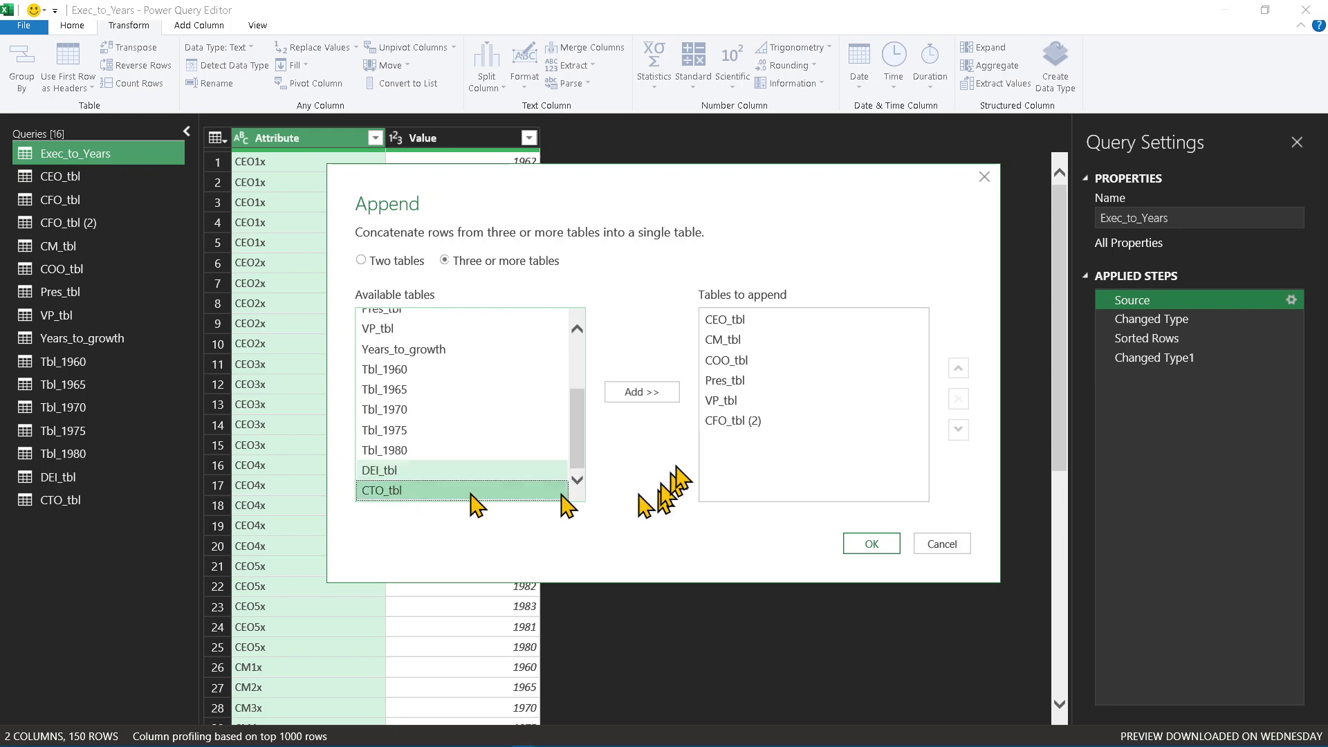
{"action": "left_click", "coordinate": [637, 394]}
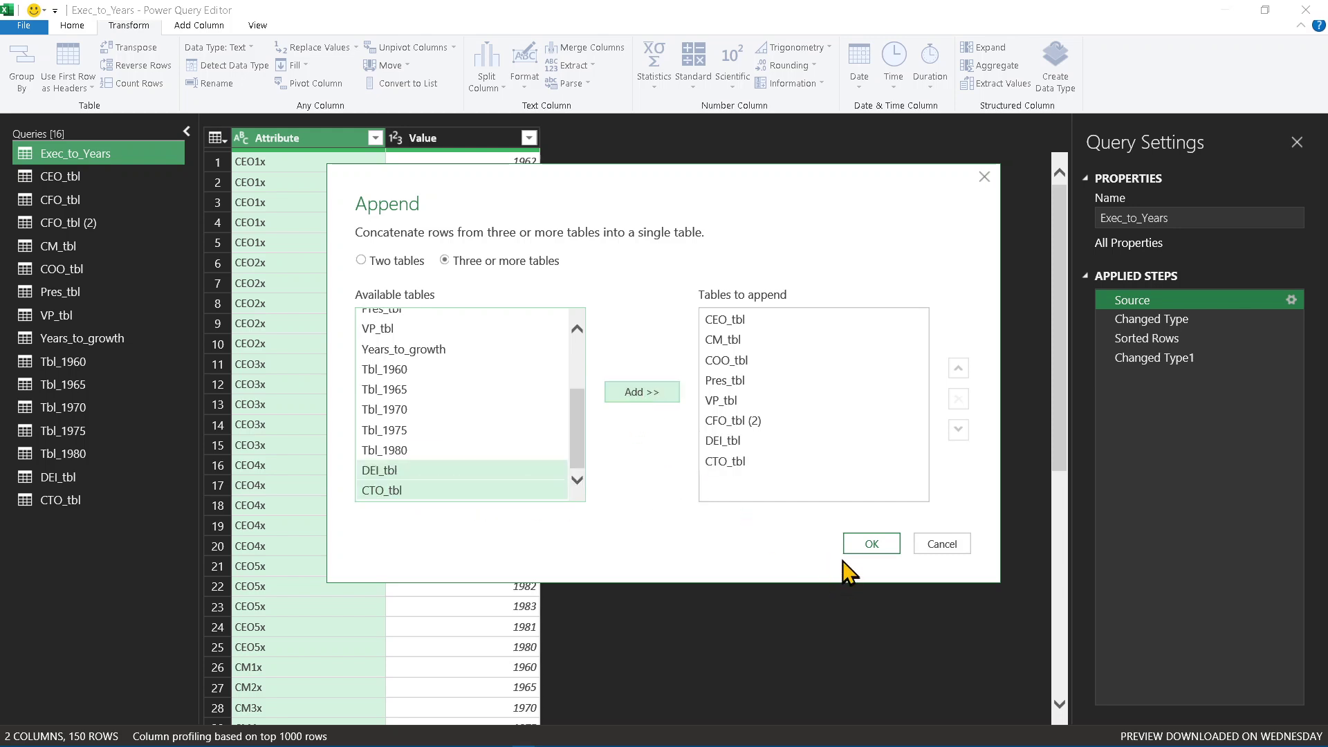
{"action": "left_click", "coordinate": [861, 547]}
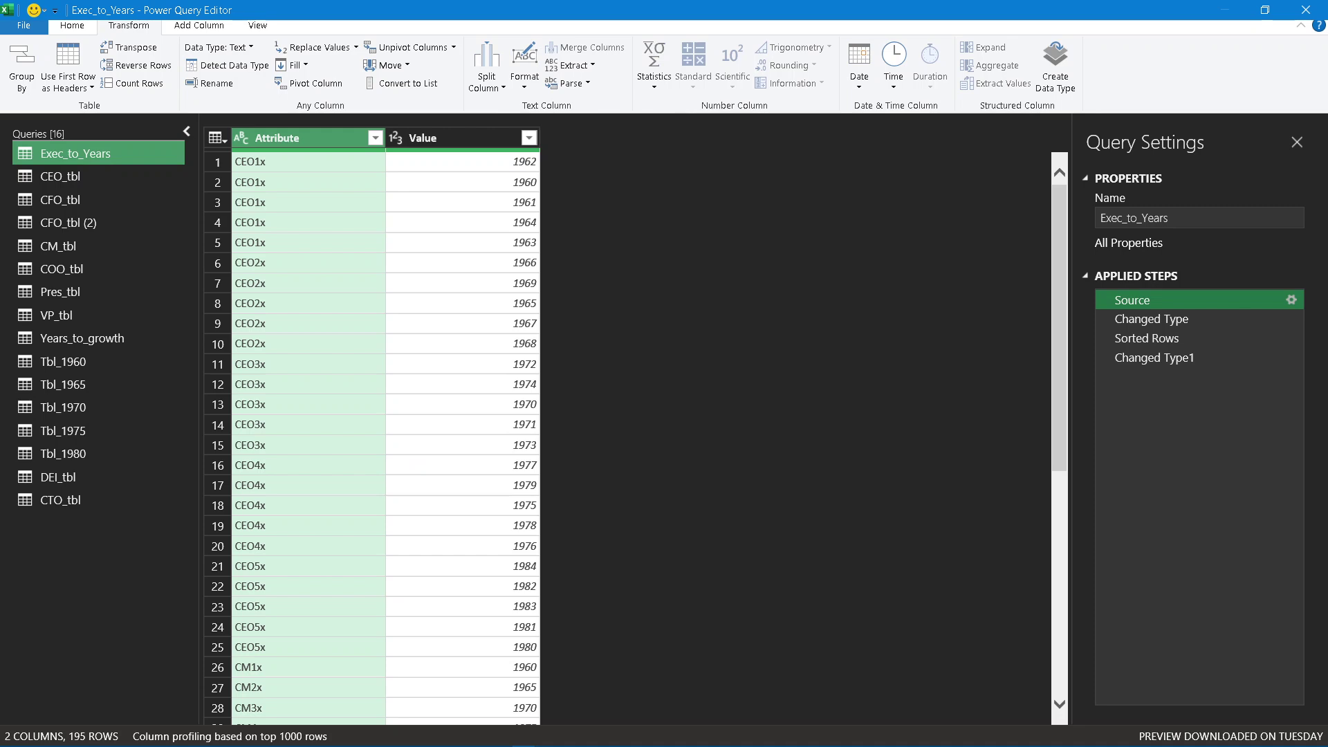
Review the appended rows of Exec_to_Years, and close the query editor with the queries loaded to the workbook.
{"action": "scroll", "coordinate": [311, 415], "scroll_direction": "down", "scroll_amount": 4}
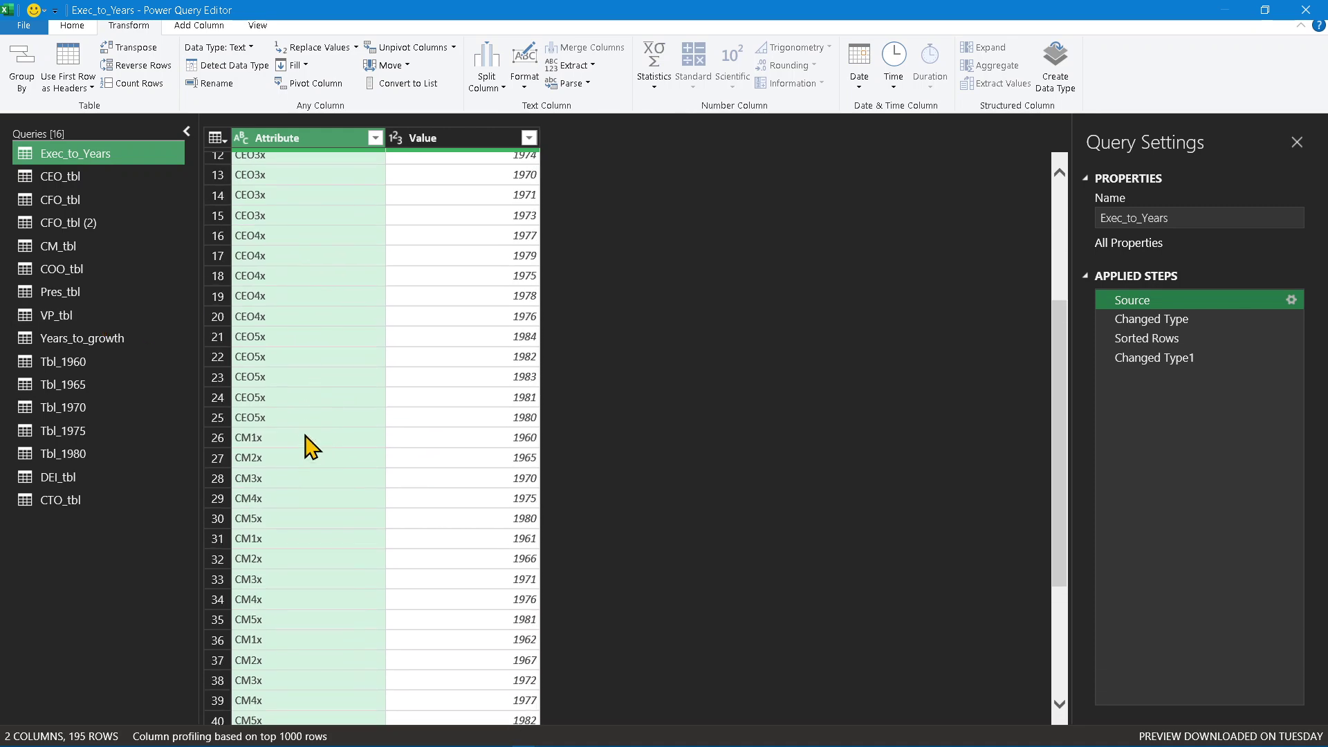
{"action": "scroll", "coordinate": [311, 447], "scroll_direction": "down", "scroll_amount": 18}
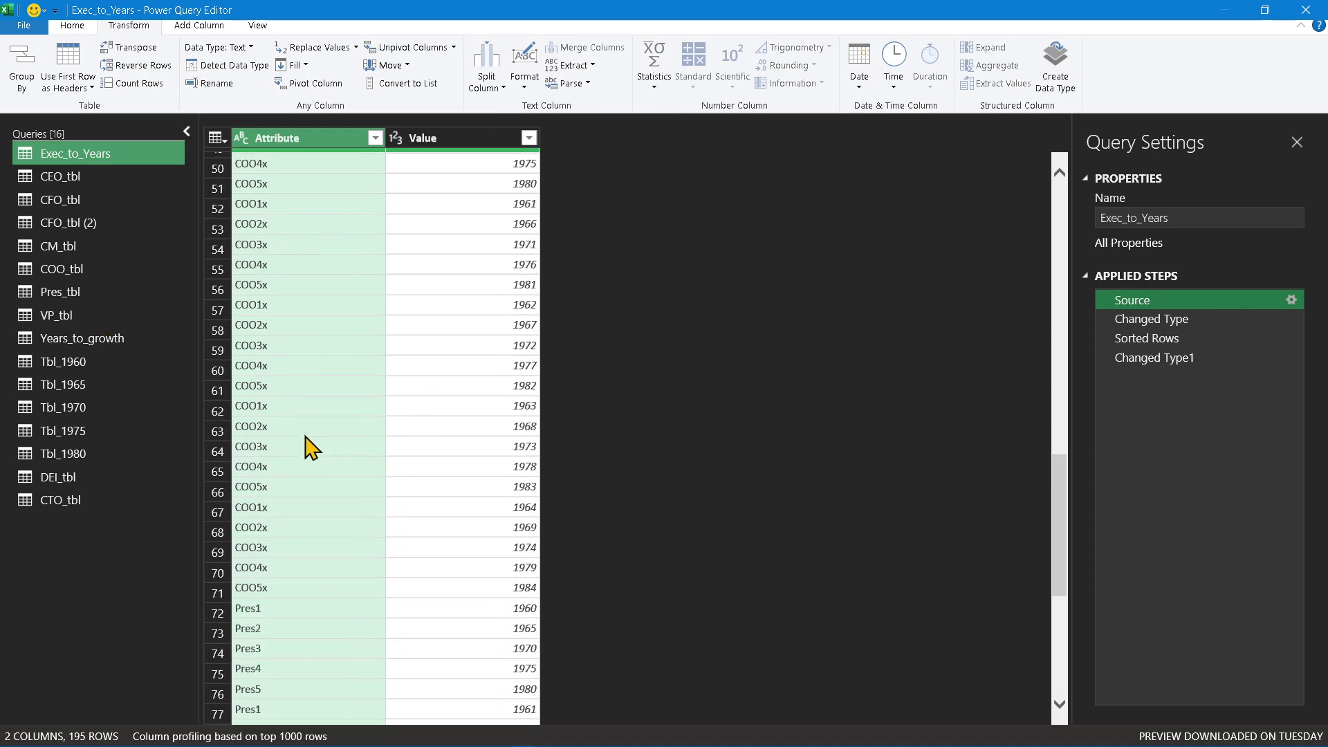
{"action": "scroll", "coordinate": [311, 447], "scroll_direction": "down", "scroll_amount": 16}
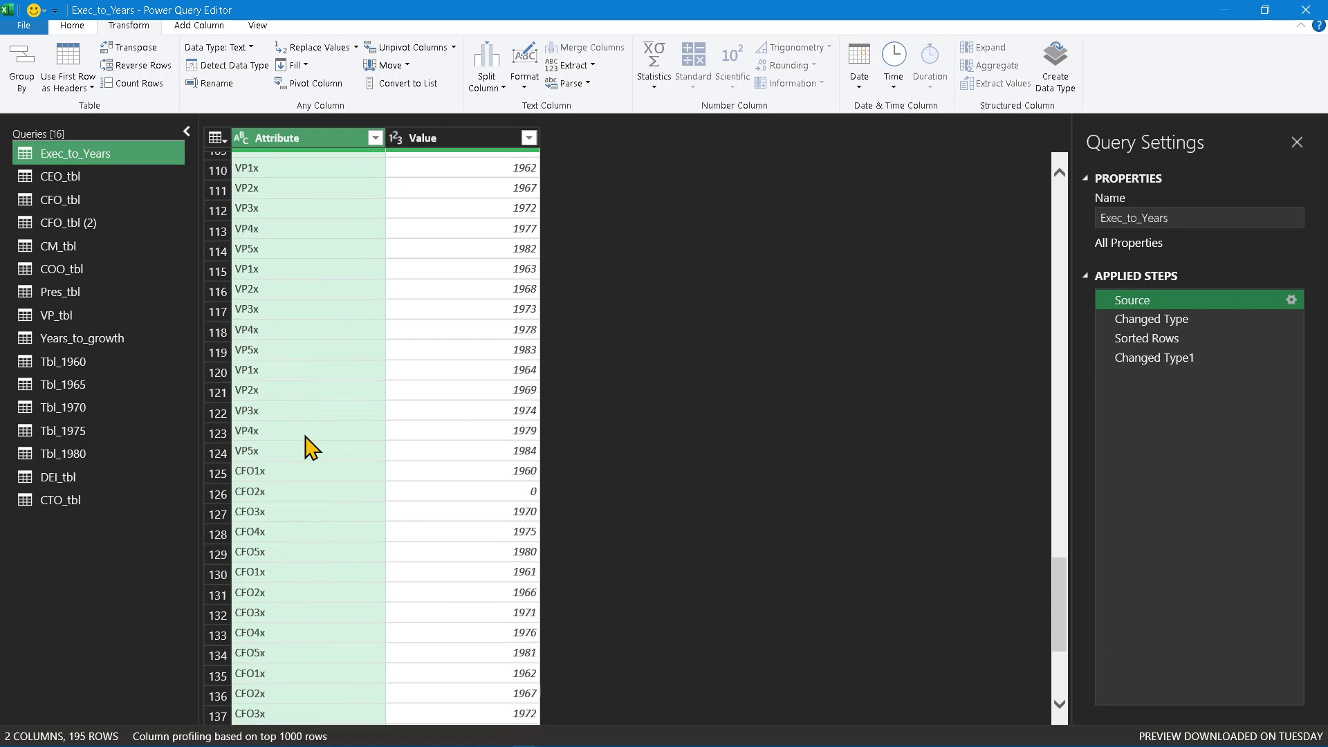
{"action": "scroll", "coordinate": [310, 448], "scroll_direction": "down", "scroll_amount": 14}
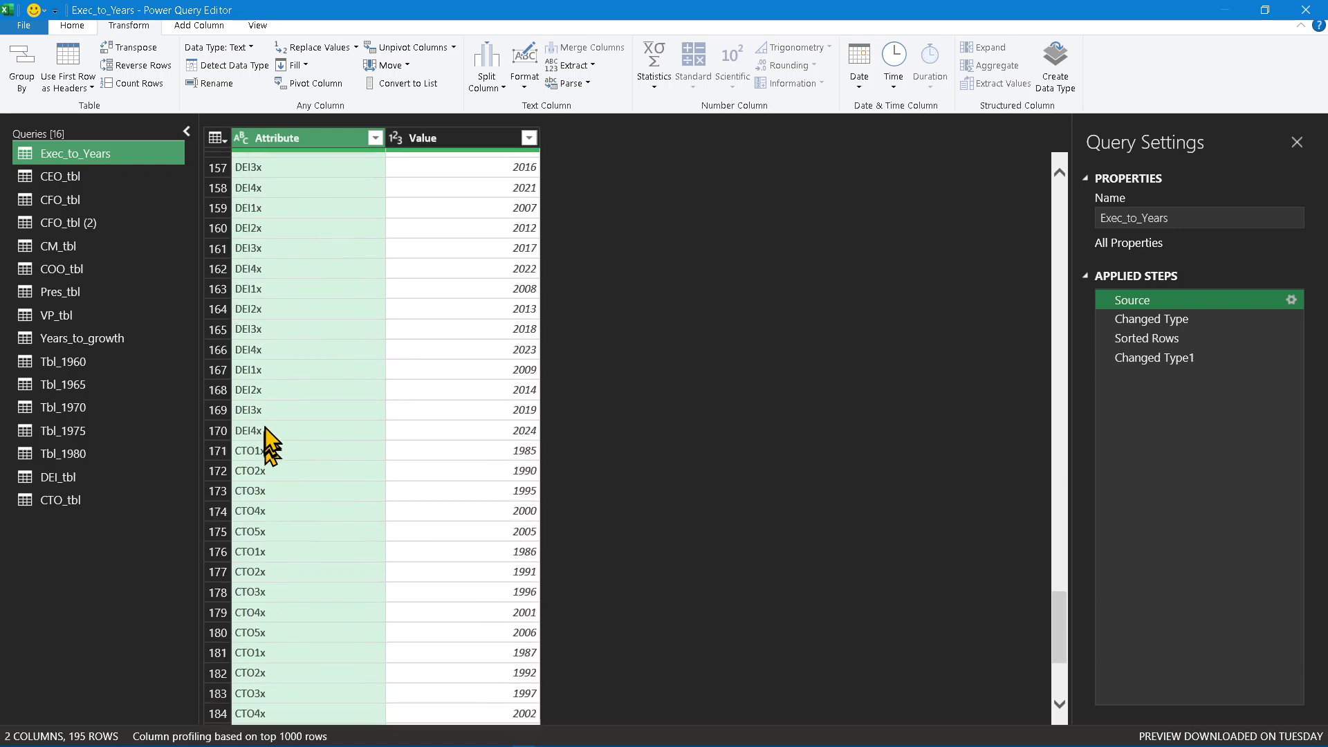
{"action": "left_click", "coordinate": [34, 28]}
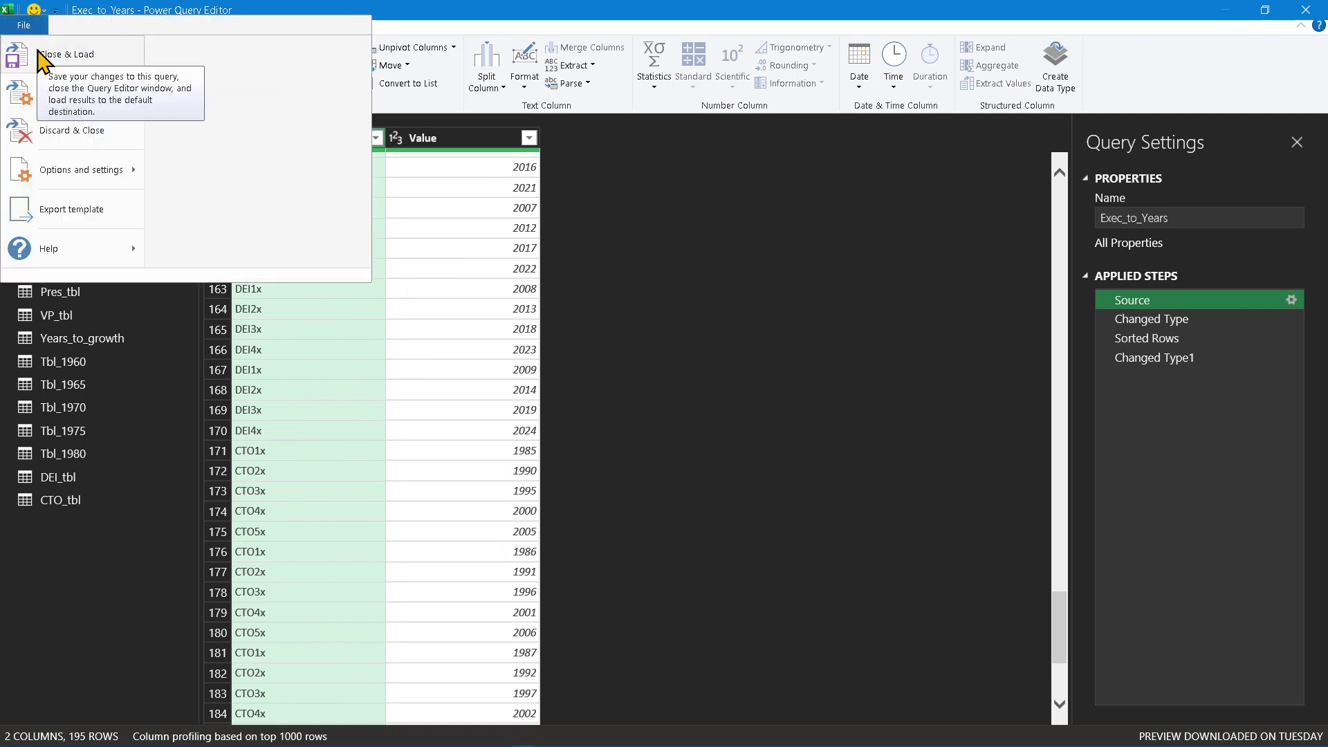
{"action": "left_click", "coordinate": [43, 55]}
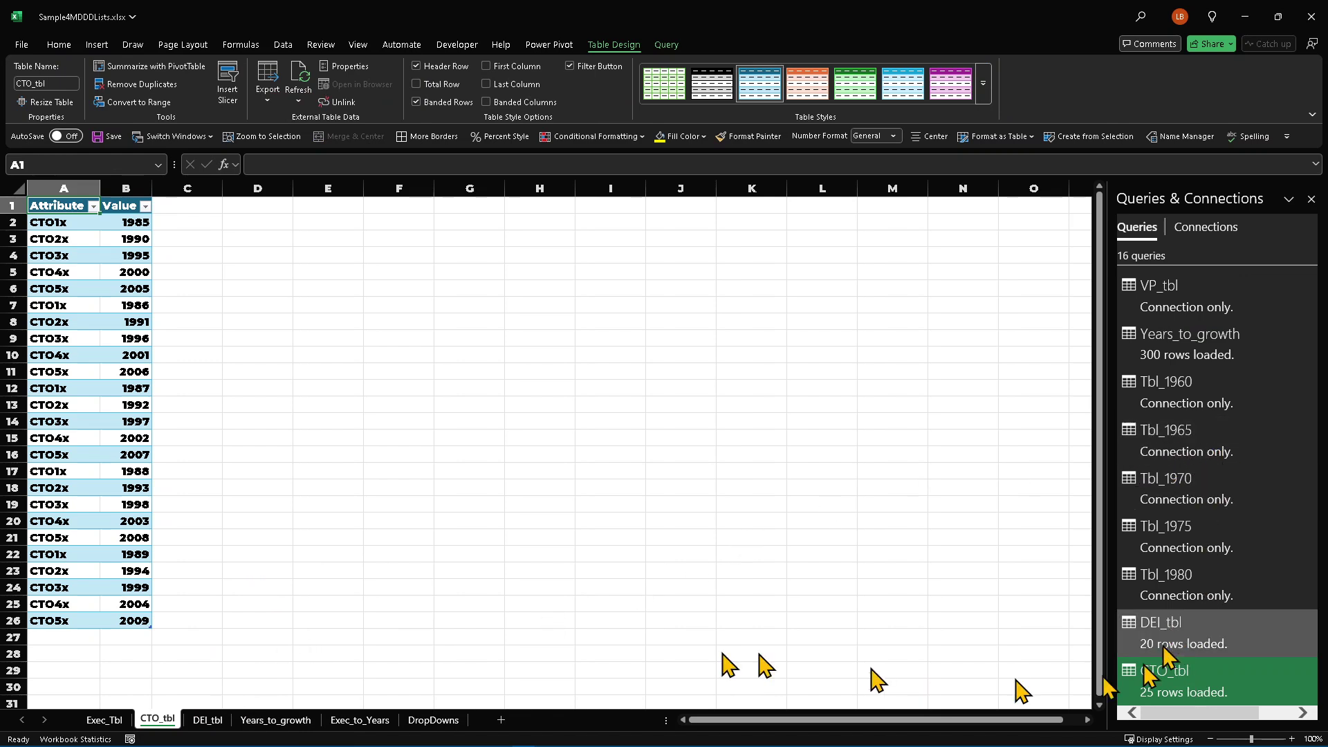
Delete the CTO_tbl and DEI_tbl worksheets together.
{"action": "left_click", "coordinate": [215, 722], "text": "ctrl"}
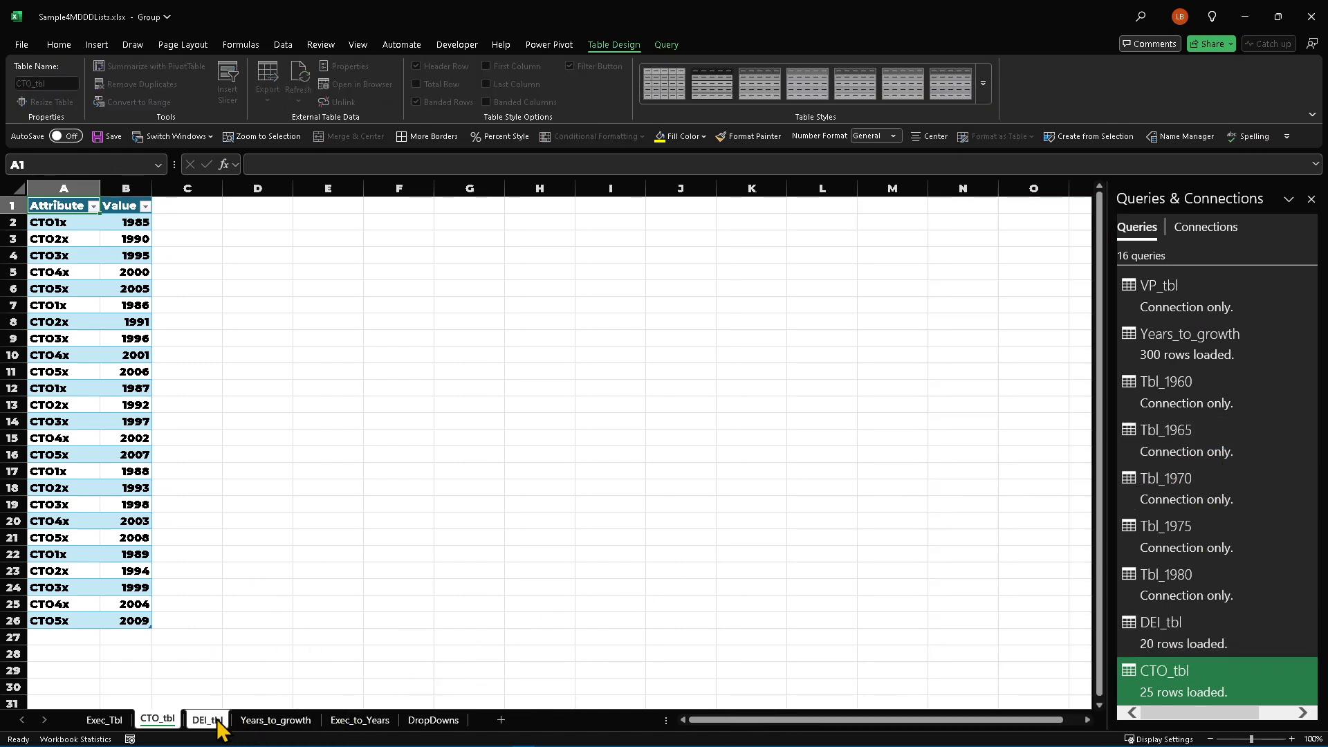
{"action": "right_click", "coordinate": [216, 722]}
{"action": "left_click", "coordinate": [267, 526]}
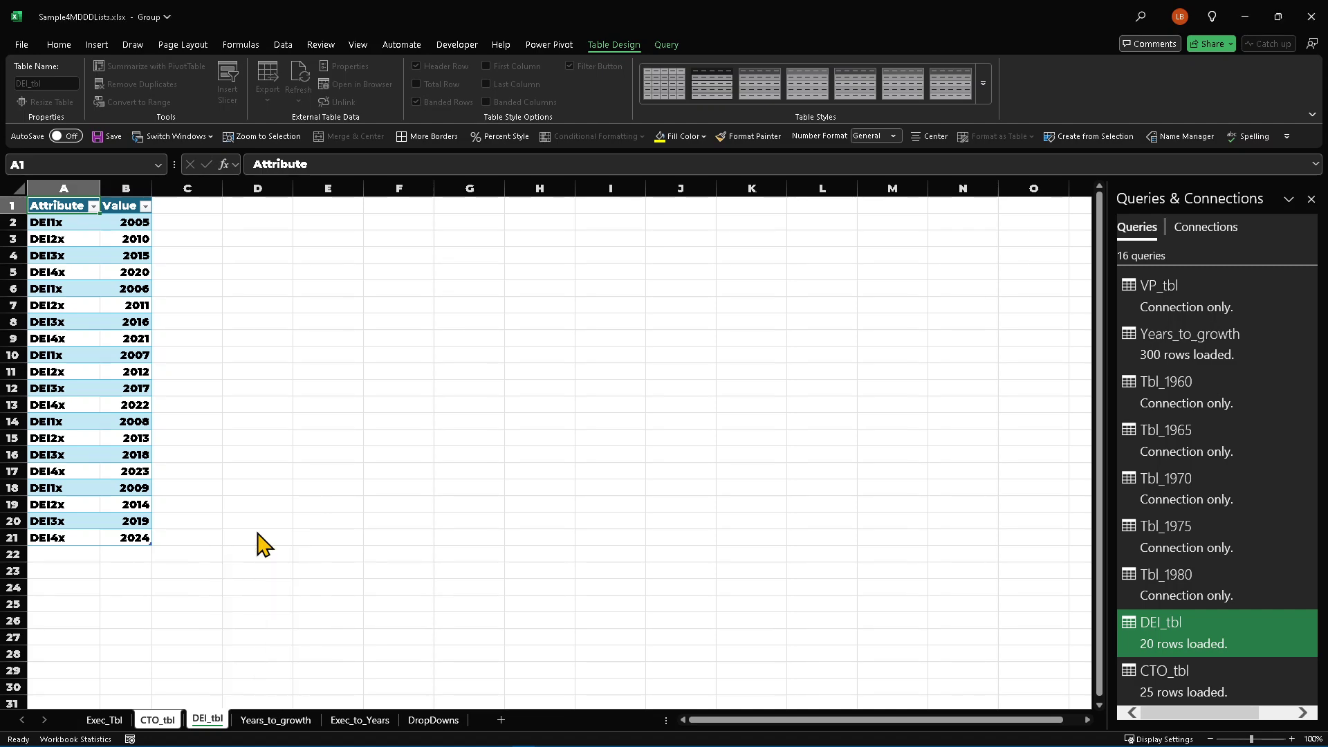
{"action": "left_click", "coordinate": [696, 412]}
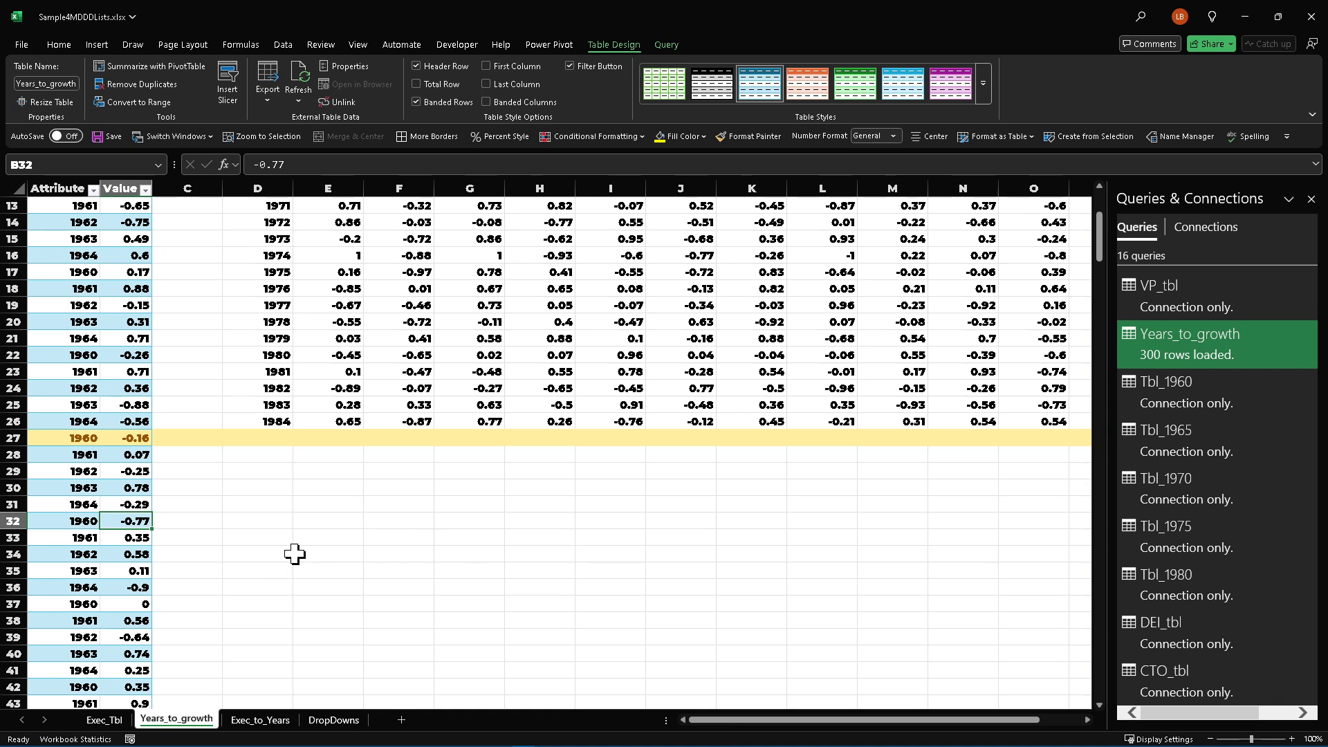
Examine the CTO and DEI entries and their years in the unique executive list on the Exec_to_Years sheet.
{"action": "left_click", "coordinate": [266, 720]}
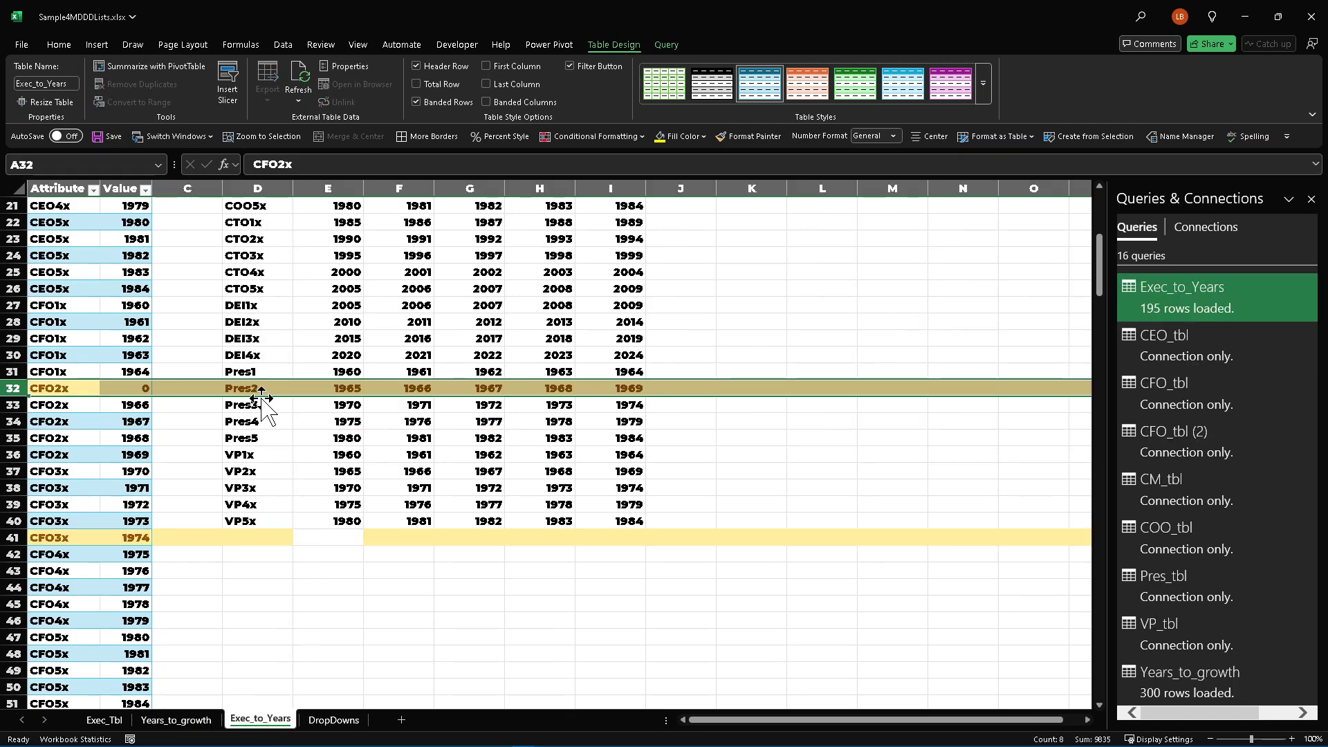
{"action": "scroll", "coordinate": [260, 401], "scroll_direction": "up", "scroll_amount": 2}
{"action": "scroll", "coordinate": [249, 415], "scroll_direction": "down", "scroll_amount": 2}
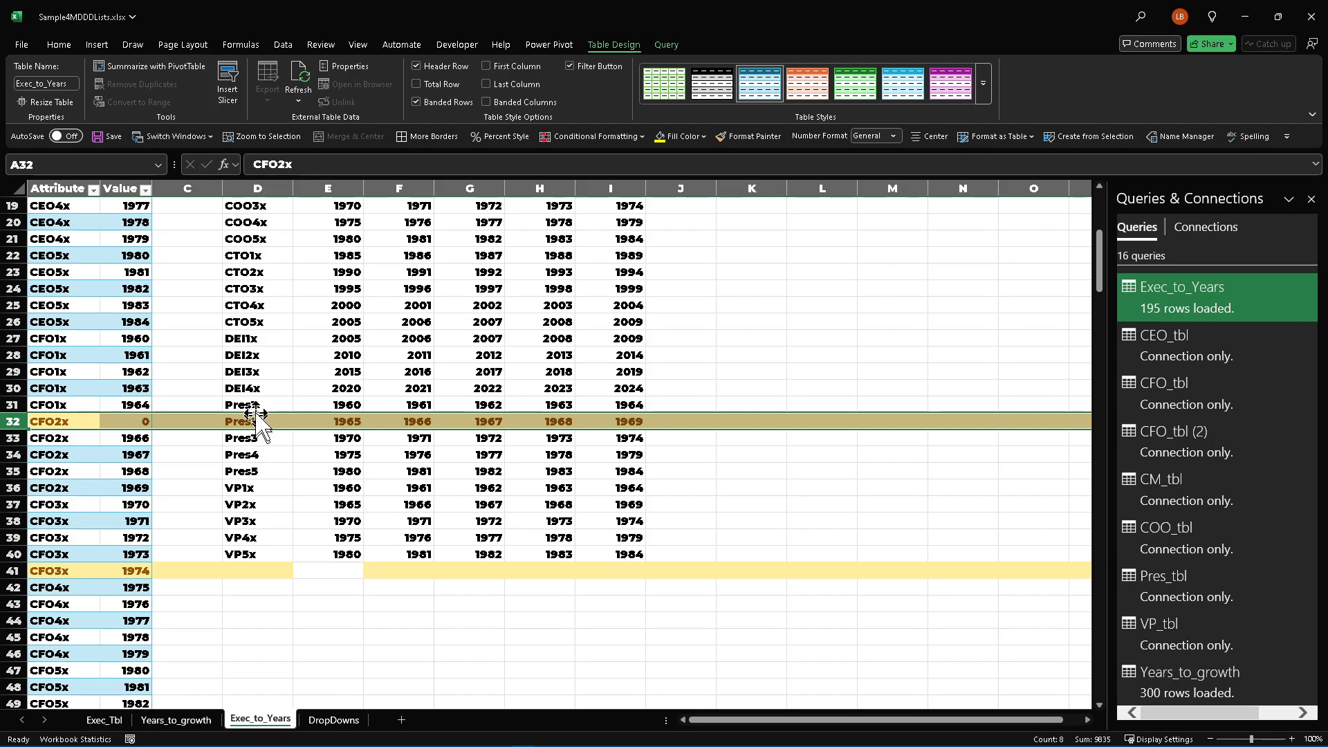
{"action": "scroll", "coordinate": [256, 415], "scroll_direction": "up", "scroll_amount": 1}
{"action": "left_click", "coordinate": [257, 305]}
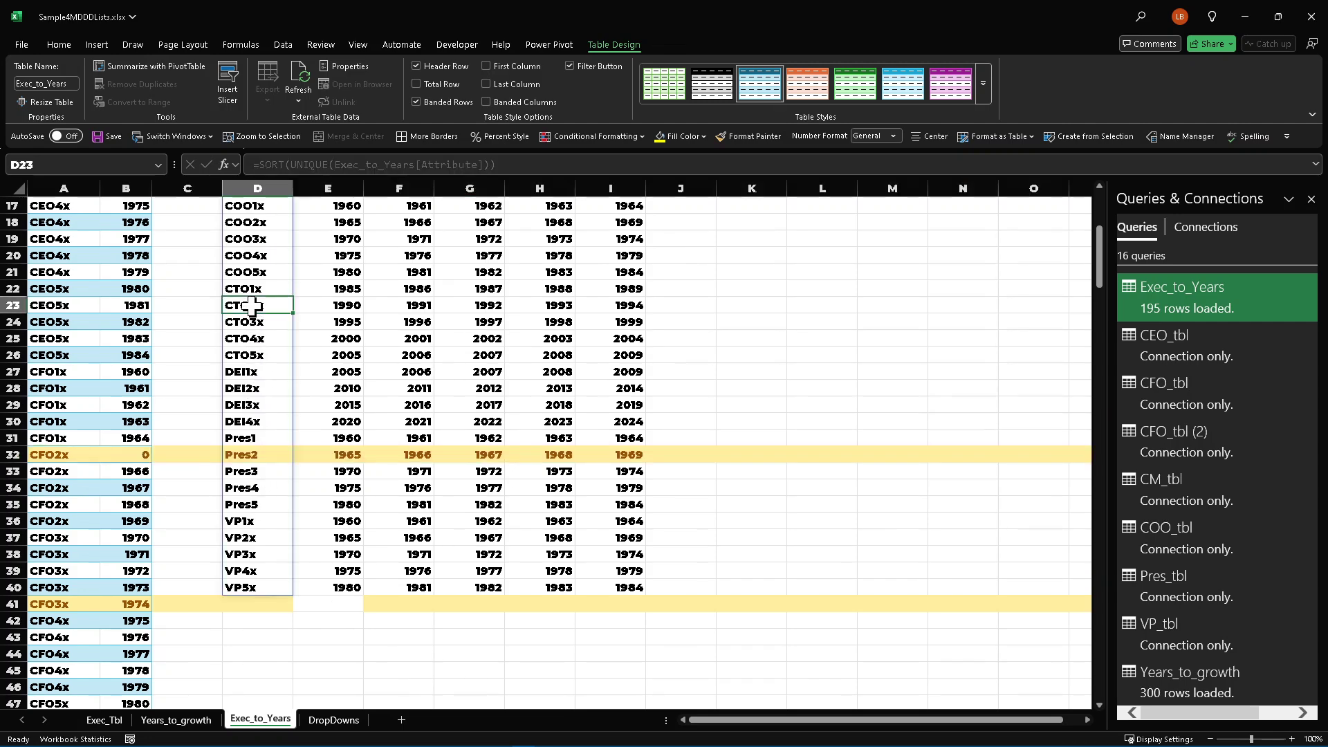
{"action": "left_click", "coordinate": [256, 375]}
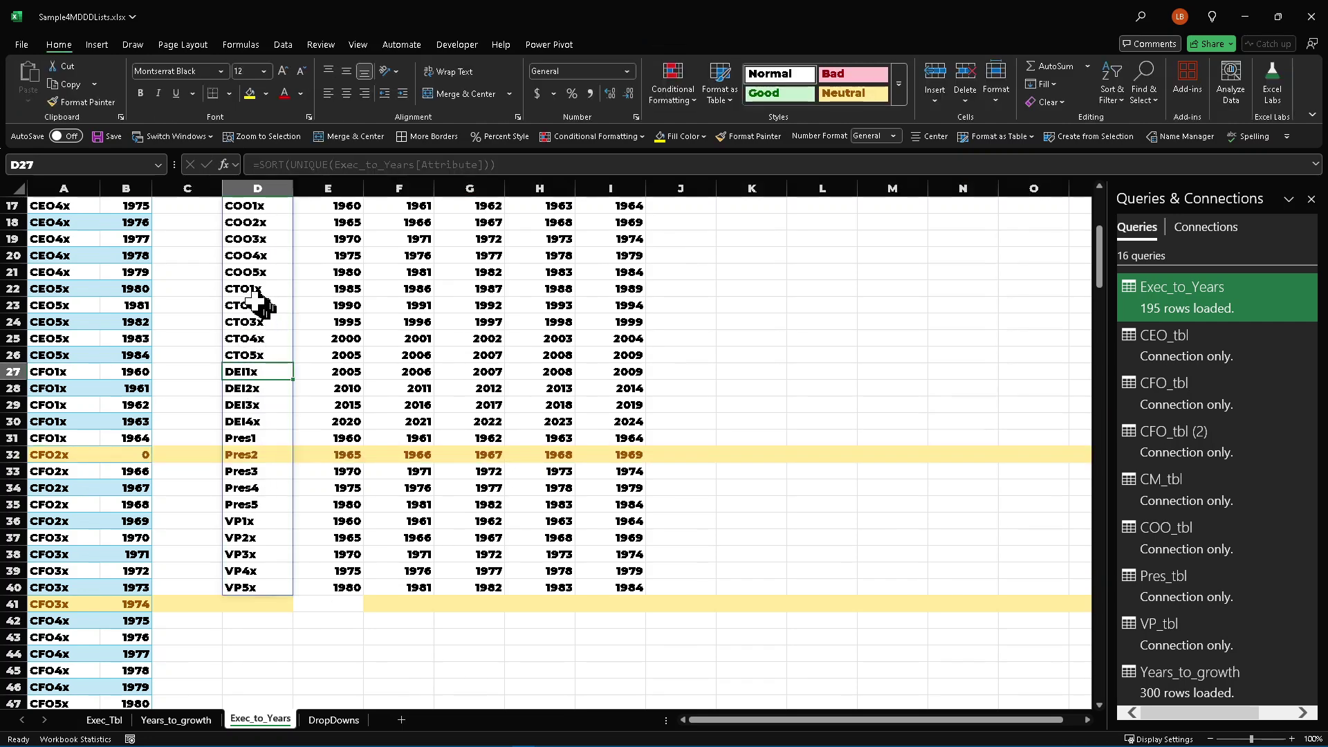
{"action": "left_click_drag", "start_coordinate": [246, 292], "coordinate": [618, 404]}
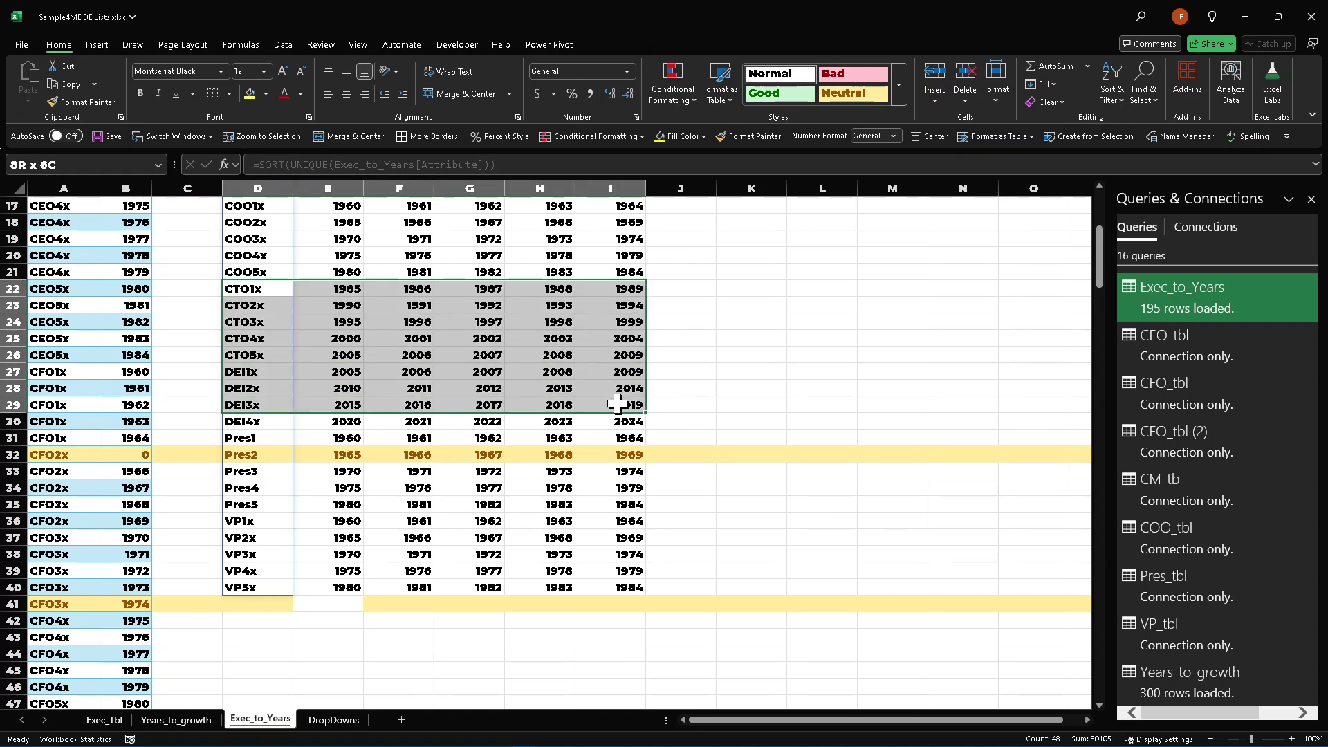
Choose 1997 from the Years dropdown for executive CTO3x on the DropDowns sheet.
{"action": "left_click", "coordinate": [335, 721]}
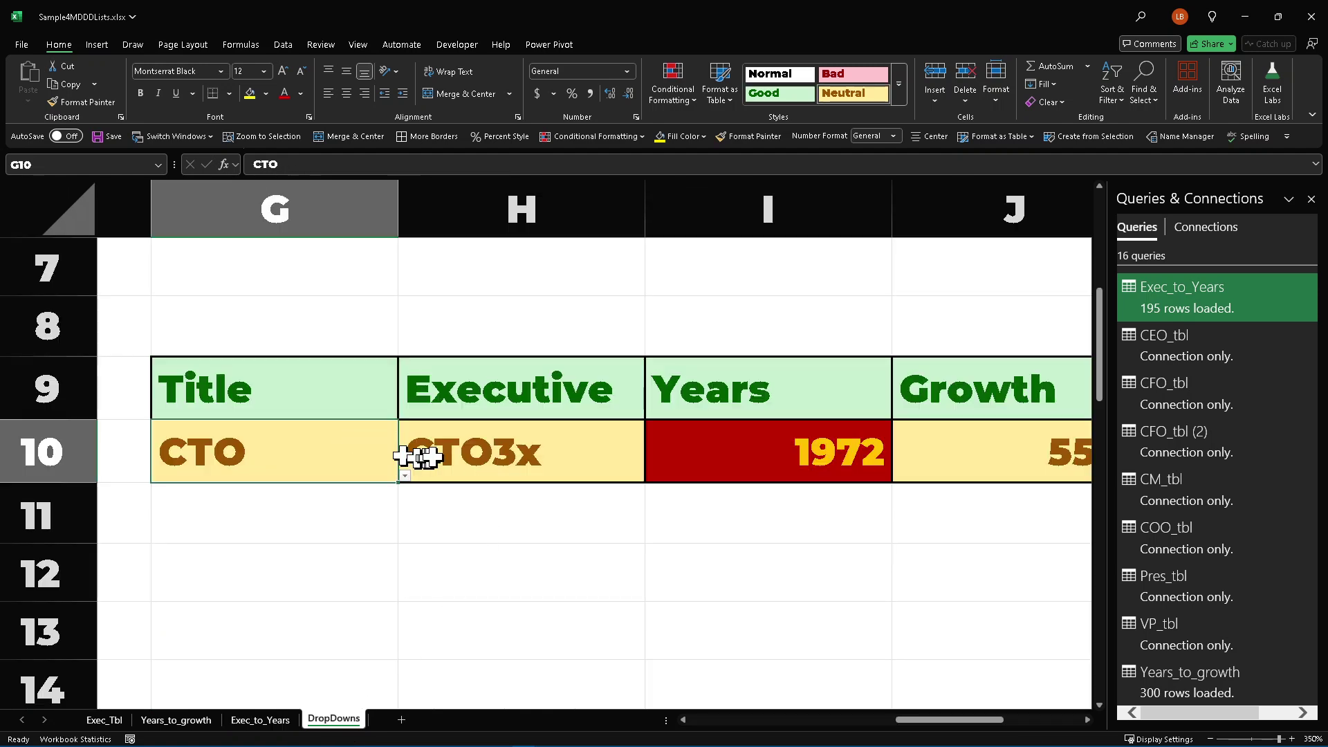
{"action": "left_click", "coordinate": [836, 463]}
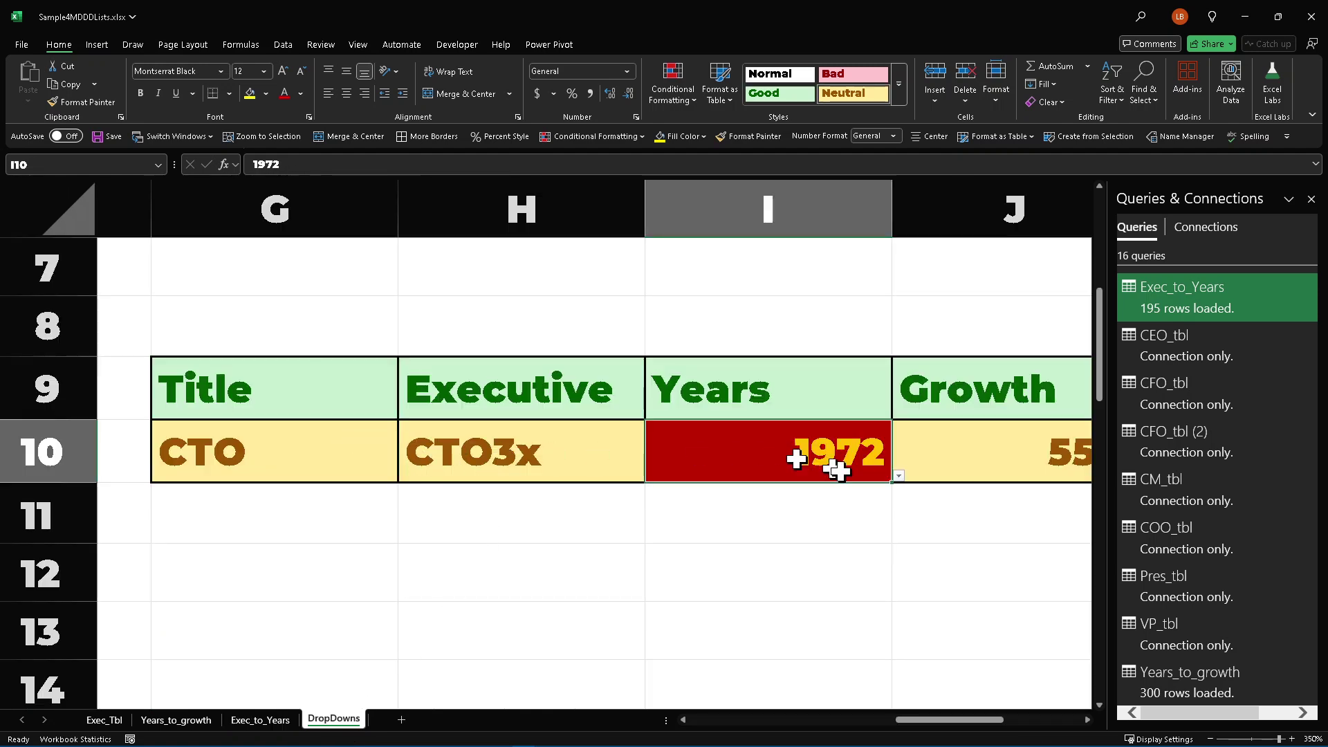
{"action": "left_click", "coordinate": [897, 477]}
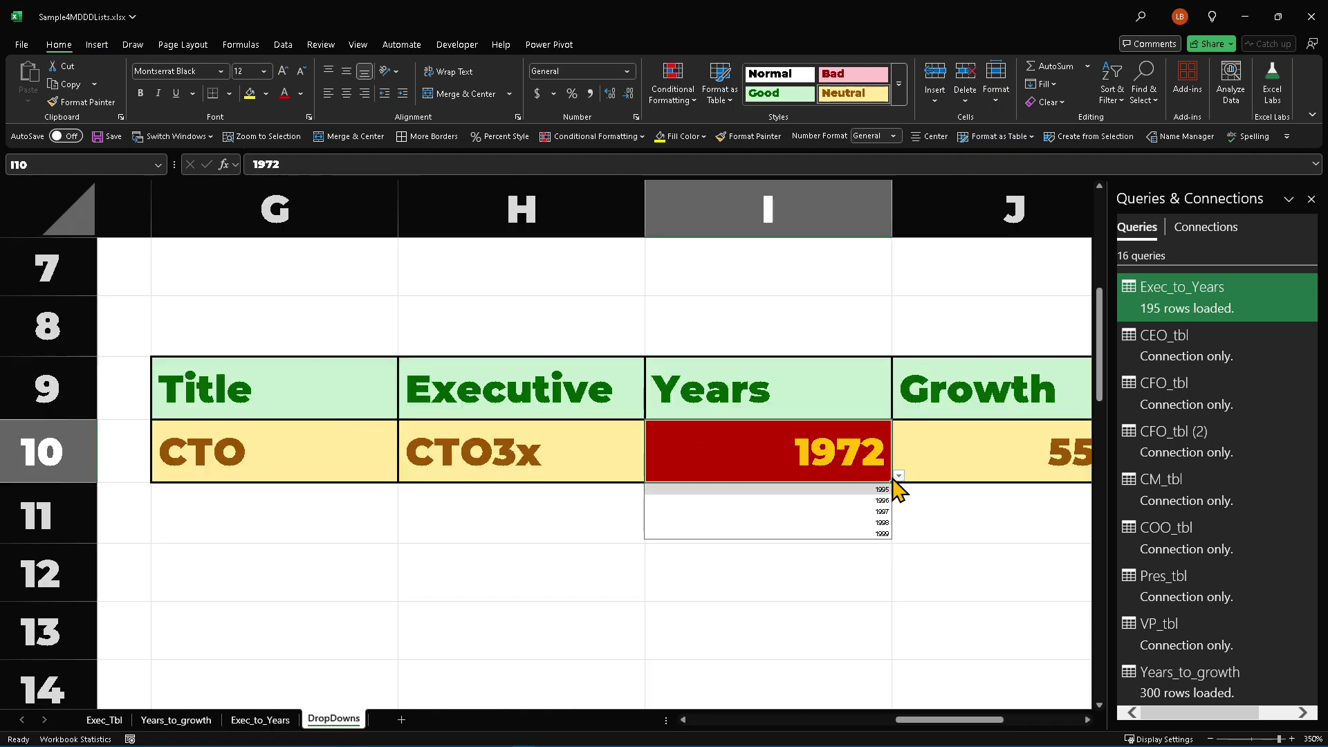
{"action": "left_click", "coordinate": [860, 512]}
{"action": "mouse_move", "coordinate": [921, 720]}
{"action": "left_mouse_down"}
{"action": "mouse_move", "coordinate": [949, 720]}
{"action": "mouse_move", "coordinate": [904, 726]}
{"action": "mouse_move", "coordinate": [928, 726]}
{"action": "left_mouse_up"}
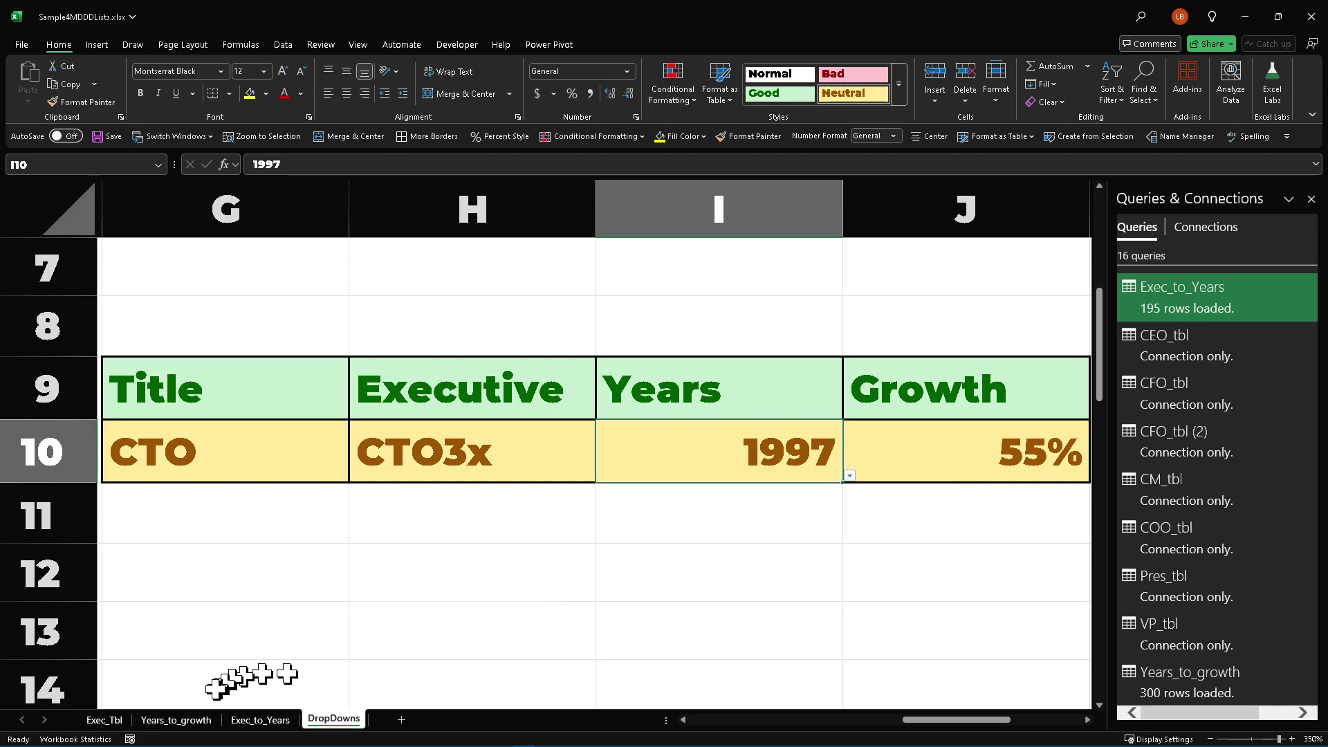
Open the query editor from the Years_to_growth table on its worksheet.
{"action": "left_click", "coordinate": [194, 723]}
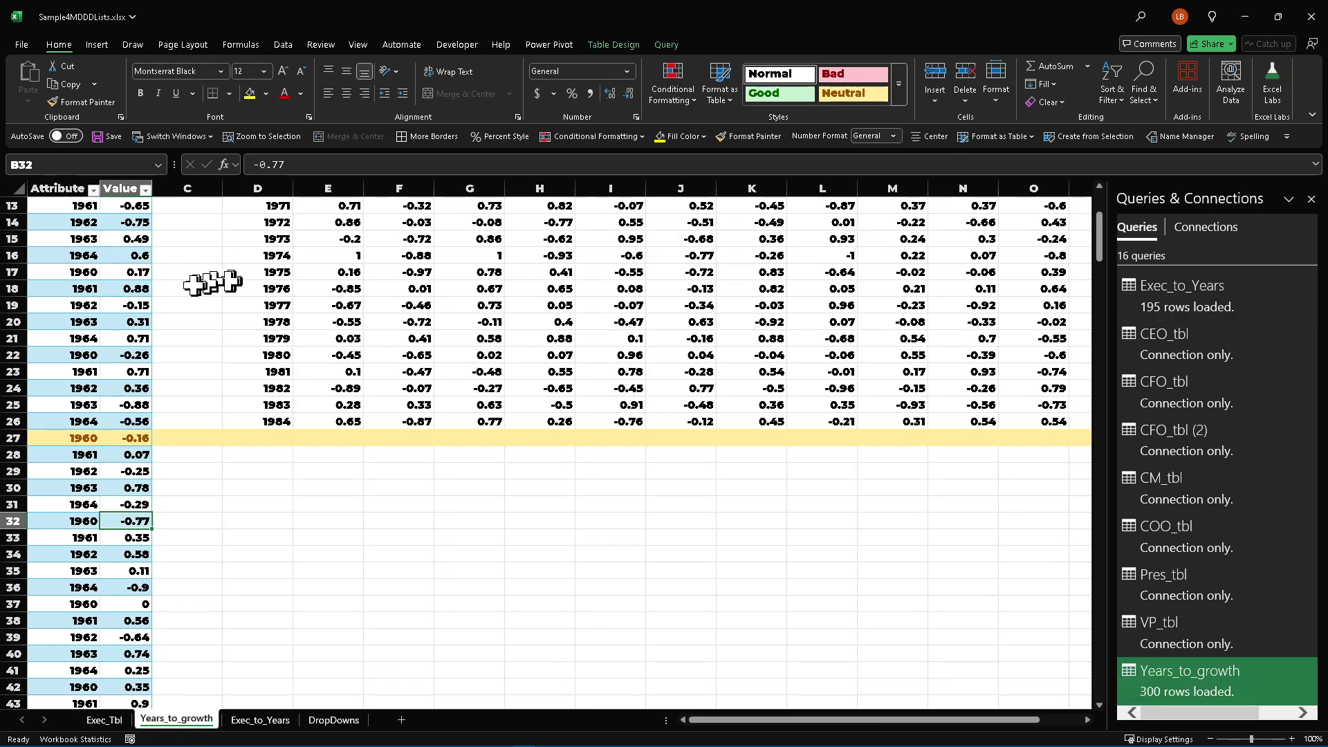
{"action": "left_click", "coordinate": [133, 292]}
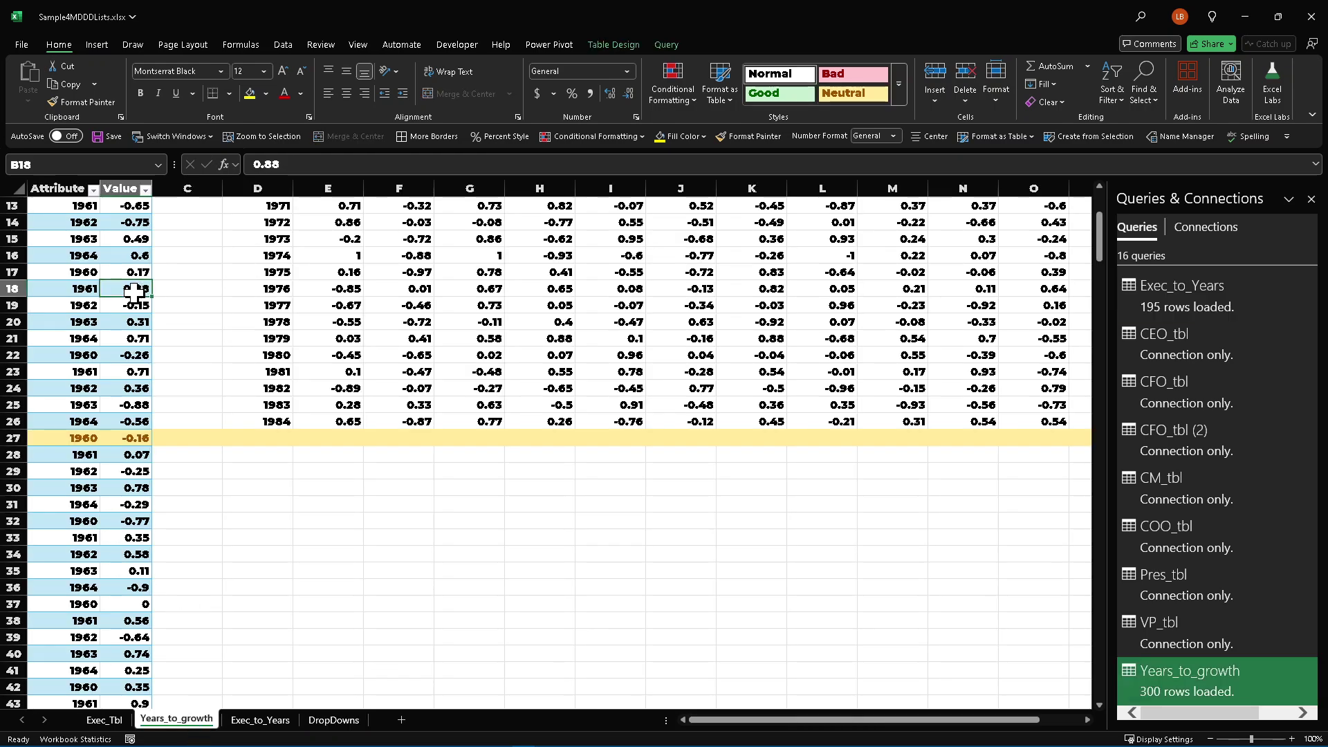
{"action": "left_click", "coordinate": [666, 45]}
{"action": "left_click", "coordinate": [29, 79]}
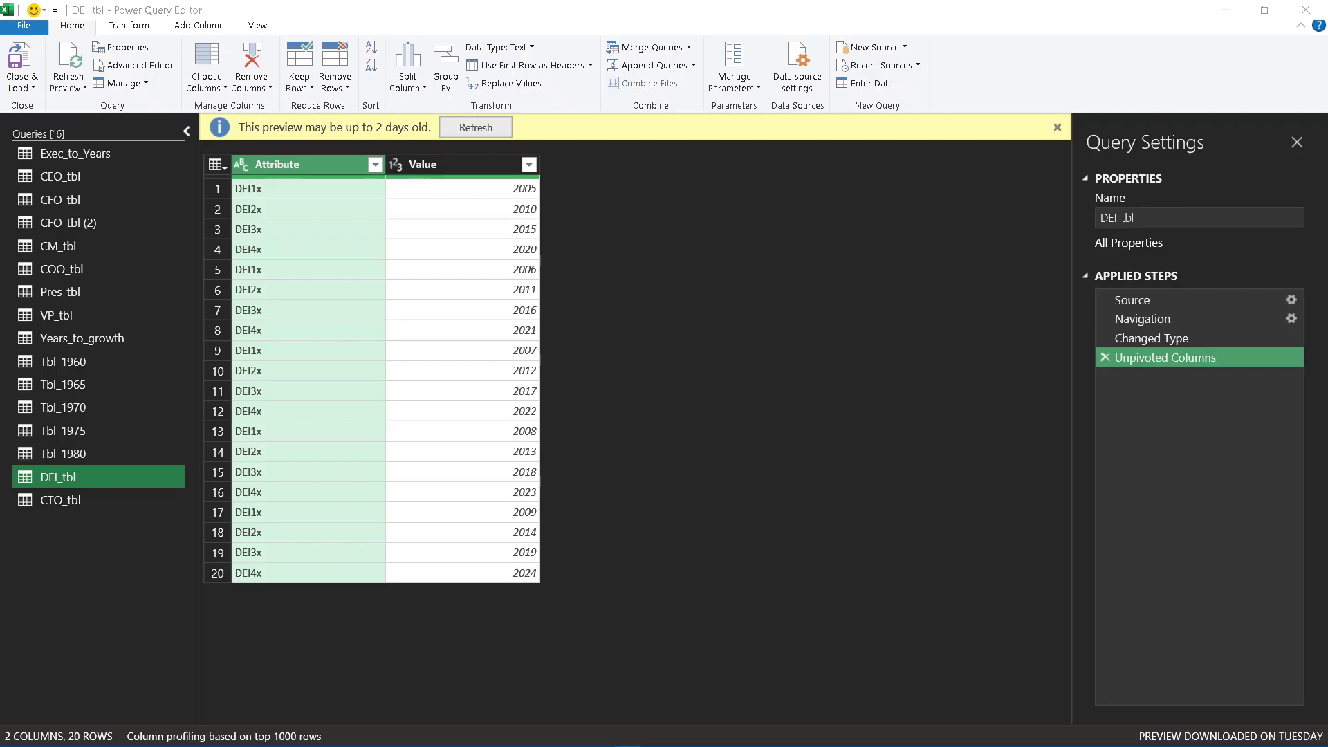
Move the DEI_tbl and CTO_tbl queries between VP_tbl and Years_to_growth, and dismiss the preview-age notice.
{"action": "left_click", "coordinate": [64, 501]}
{"action": "left_click_drag", "start_coordinate": [71, 478], "coordinate": [81, 387]}
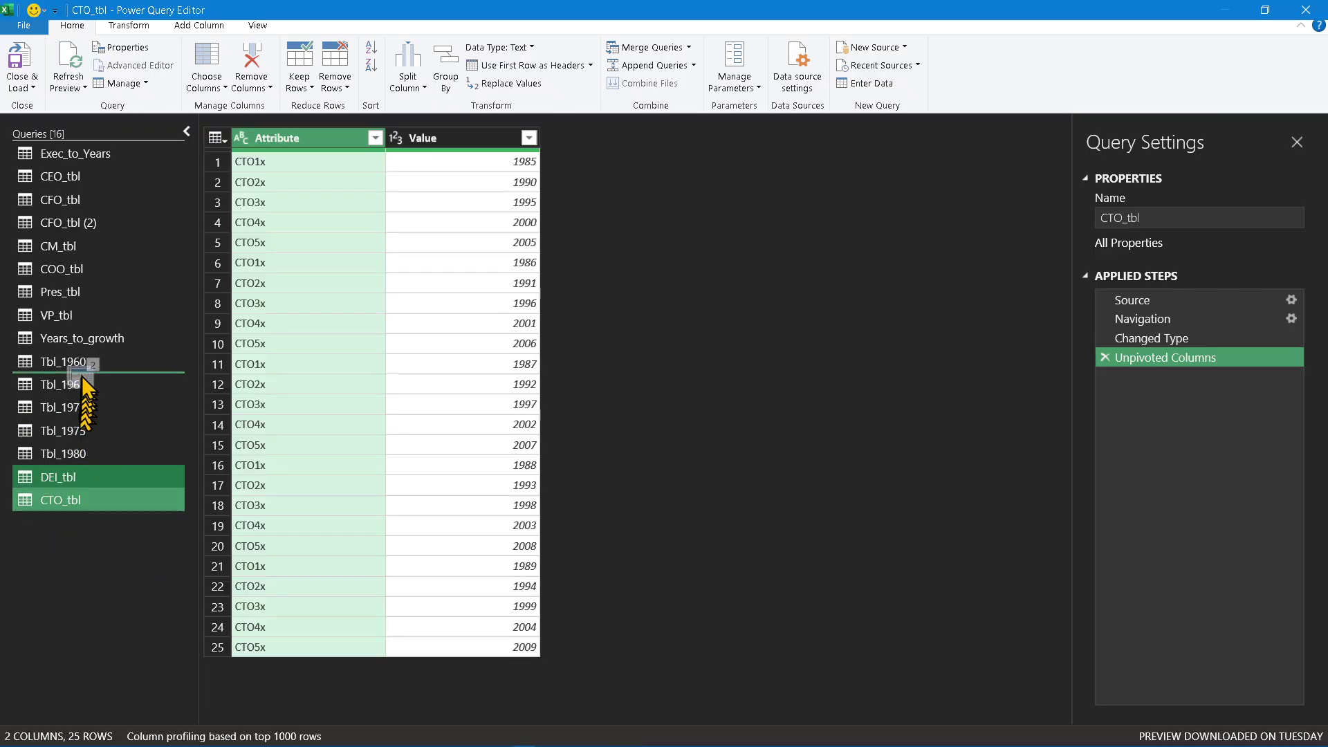
{"action": "left_click_drag", "start_coordinate": [86, 332], "coordinate": [86, 332]}
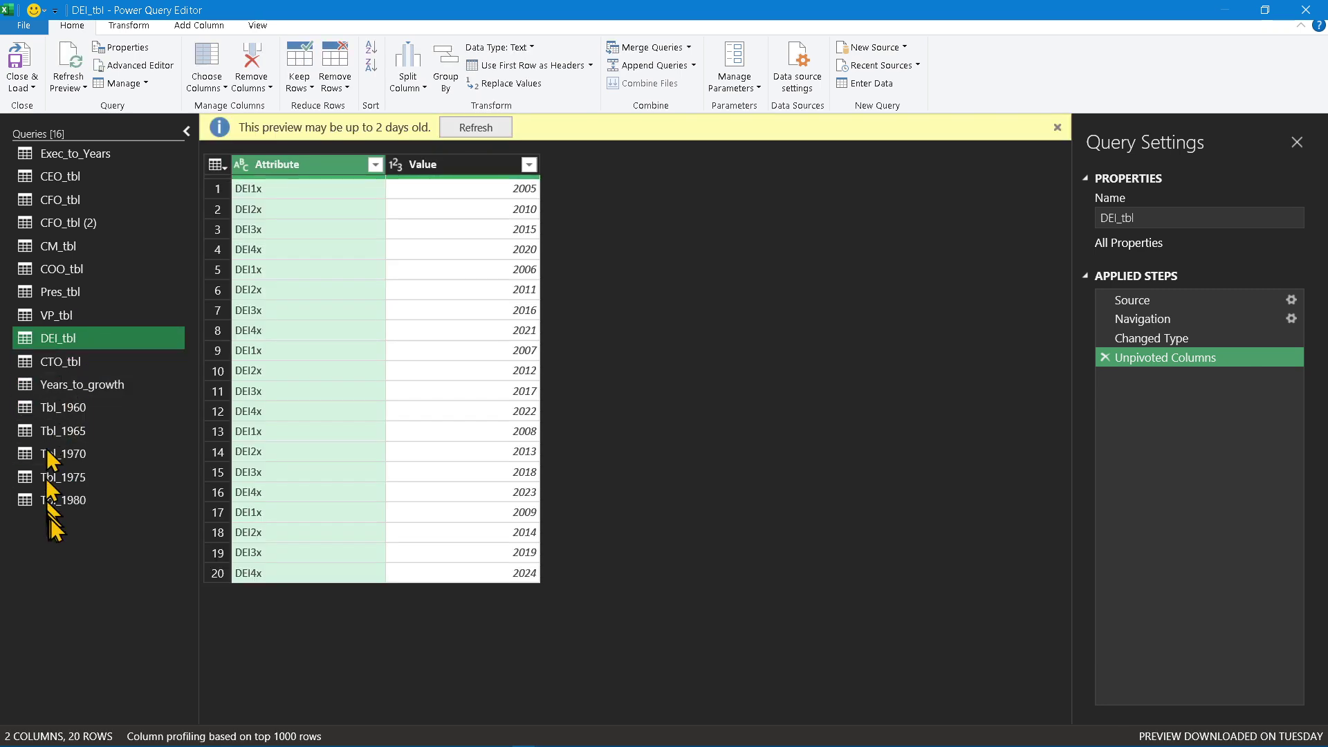
{"action": "left_click", "coordinate": [1057, 127]}
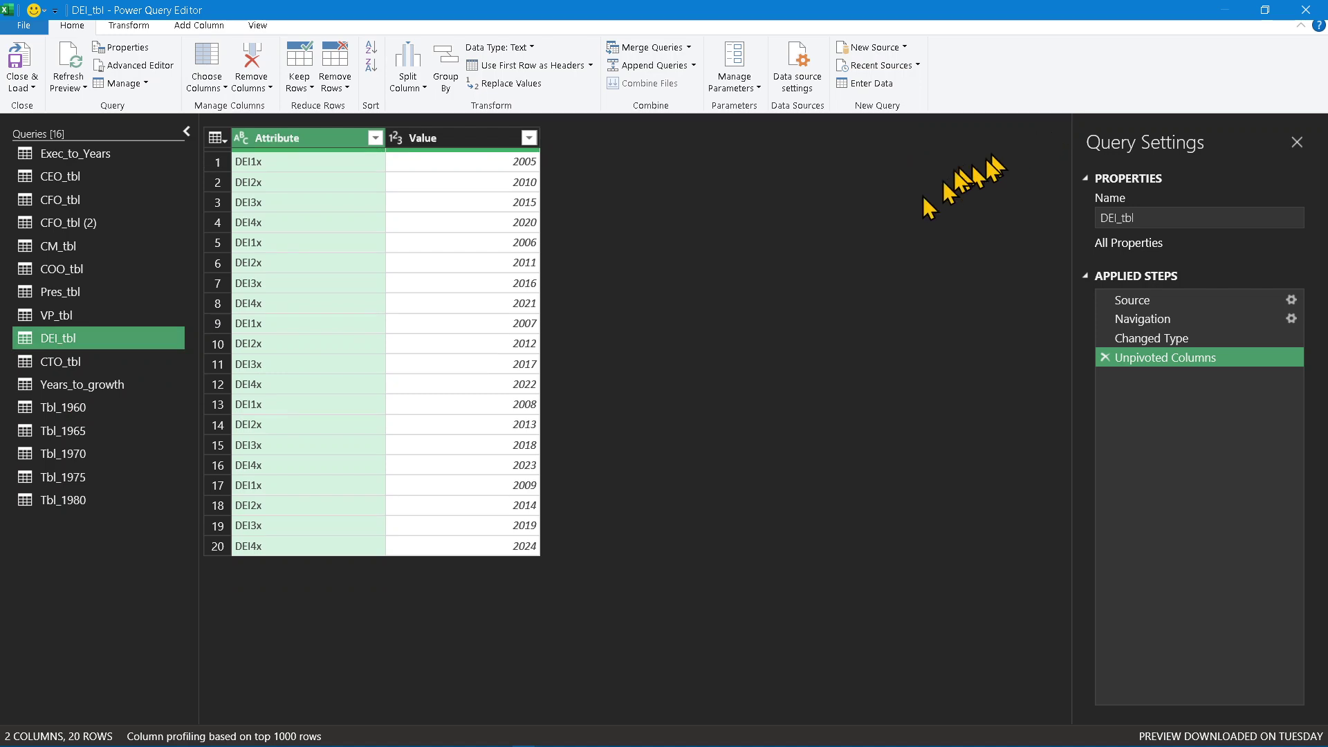
Import the Excel workbook Tbls_1985_2020.xlsx as a new query source.
{"action": "left_click", "coordinate": [903, 47]}
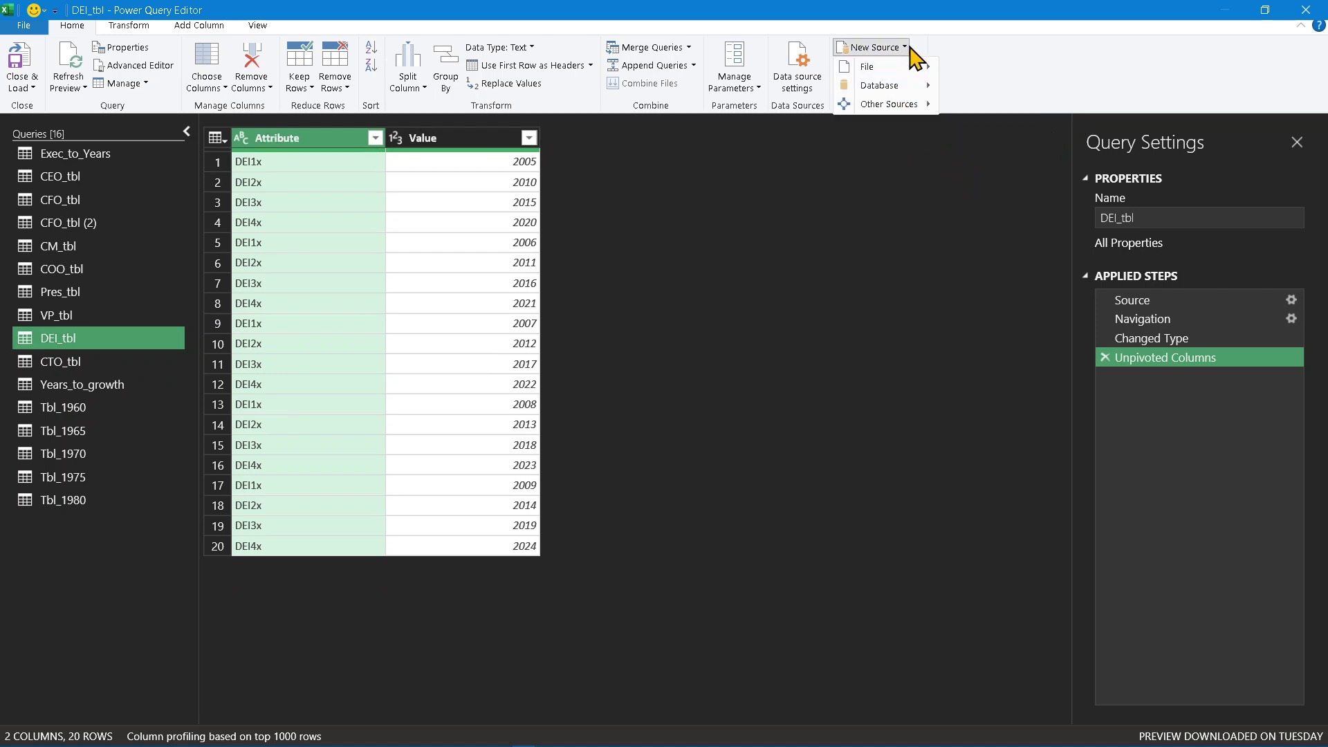
{"action": "mouse_move", "coordinate": [903, 67]}
{"action": "left_click", "coordinate": [996, 75]}
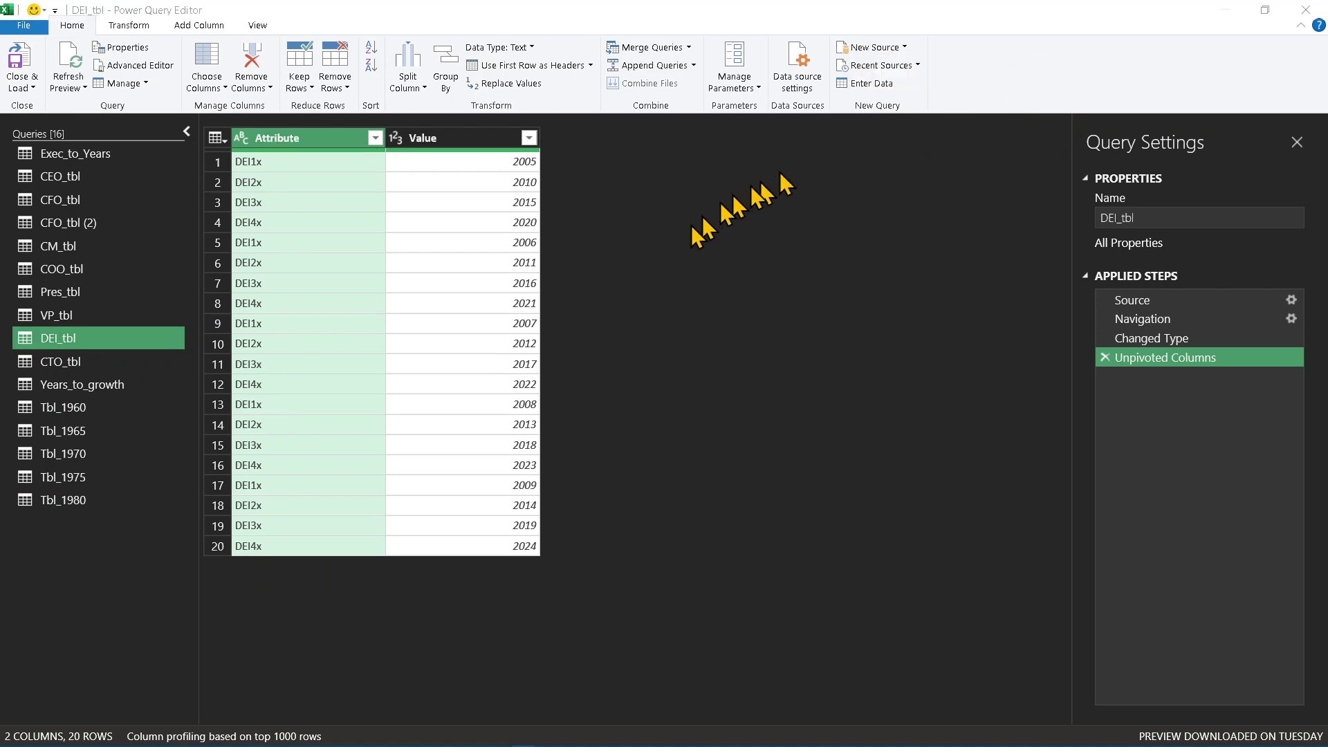
{"action": "left_click", "coordinate": [385, 127]}
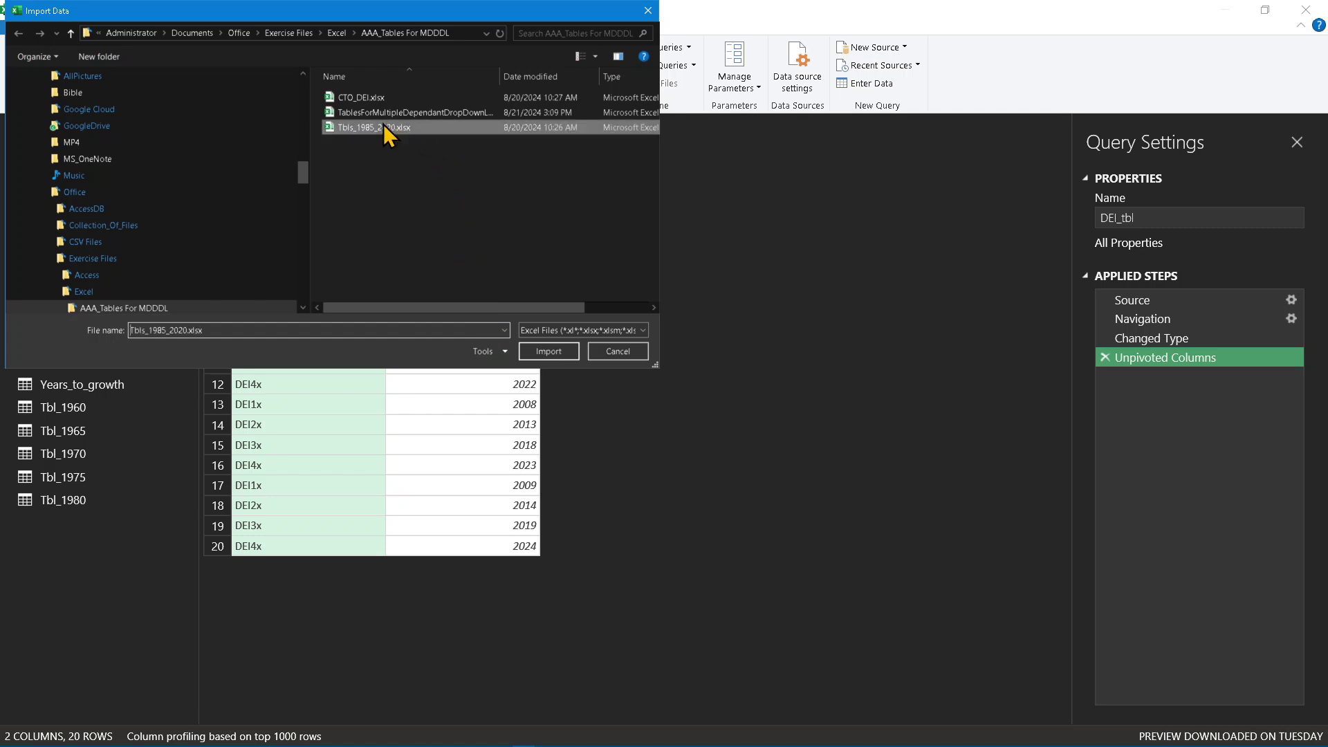
{"action": "left_click", "coordinate": [542, 351]}
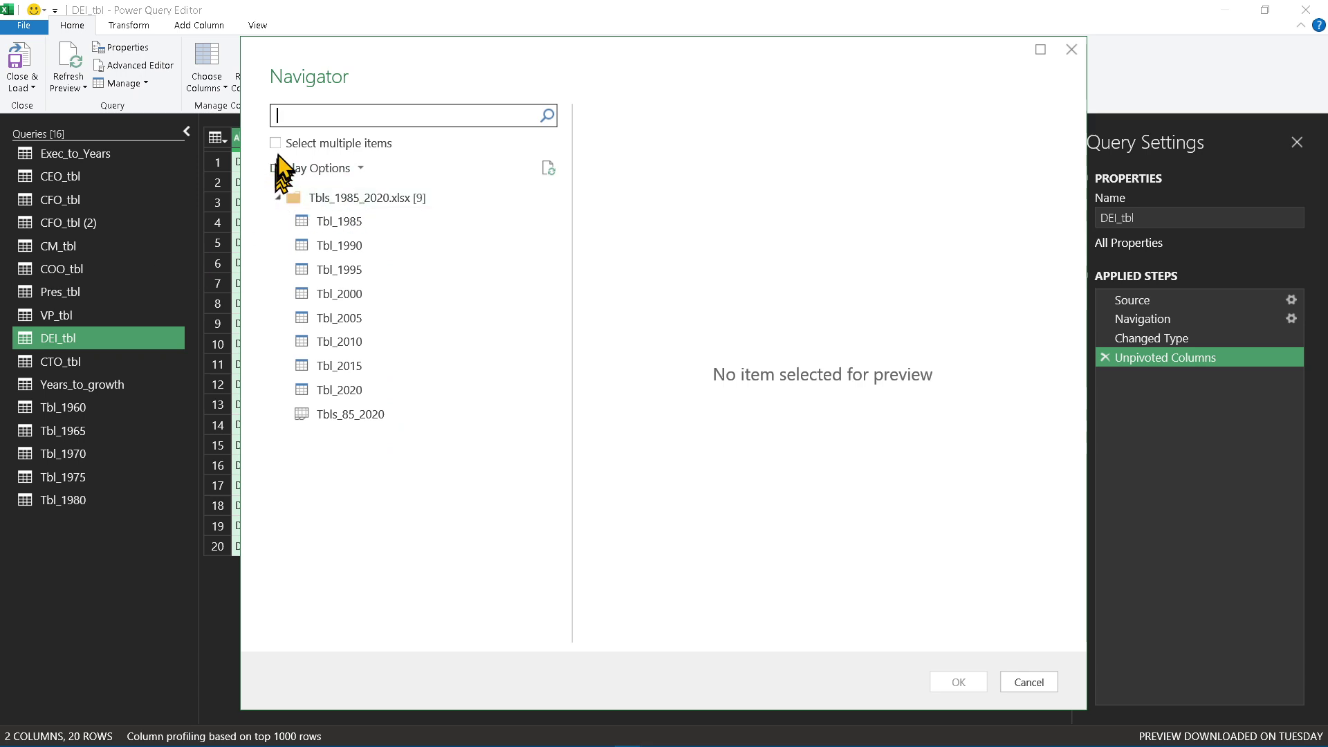
Import the eight tables Tbl_1985 through Tbl_2020 from the Tbls_1985_2020.xlsx workbook as separate queries.
{"action": "left_click", "coordinate": [276, 144]}
{"action": "left_click", "coordinate": [343, 222]}
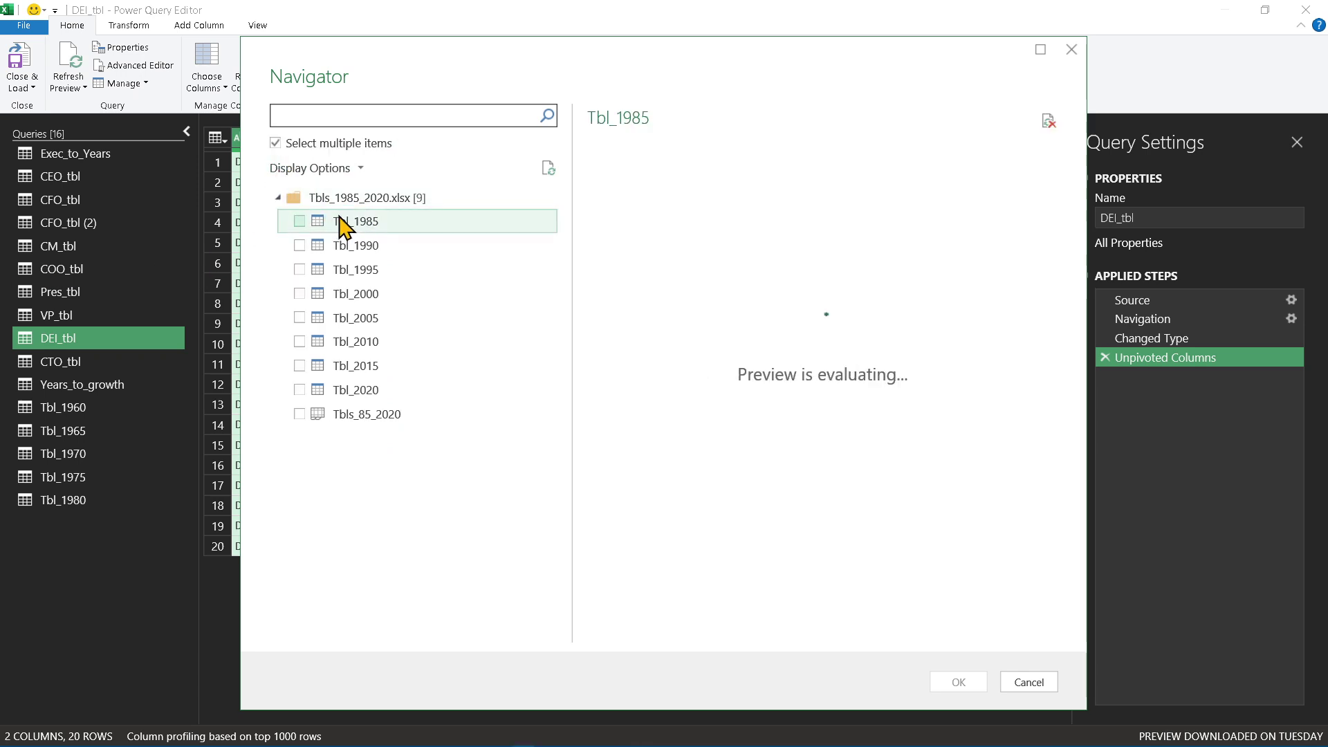
{"action": "left_click", "coordinate": [366, 392], "text": "shift"}
{"action": "left_click", "coordinate": [305, 391]}
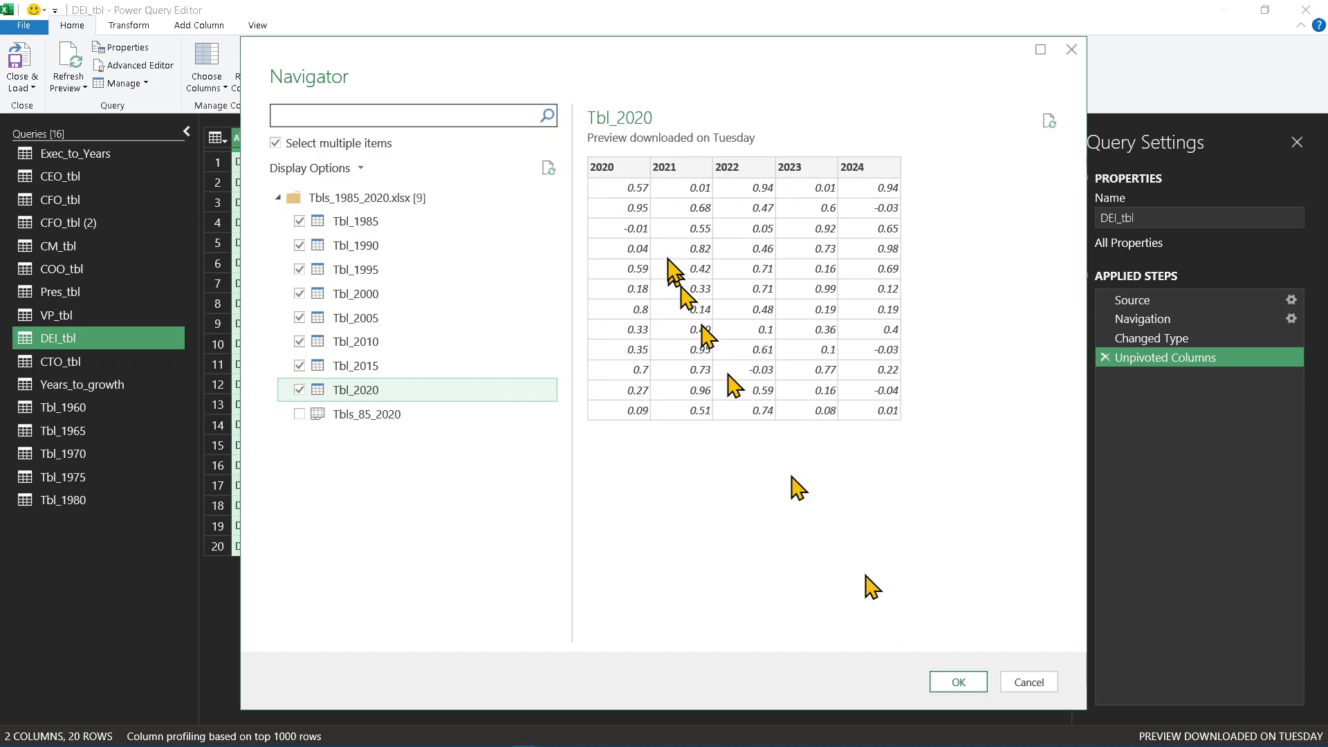
{"action": "left_click", "coordinate": [969, 683]}
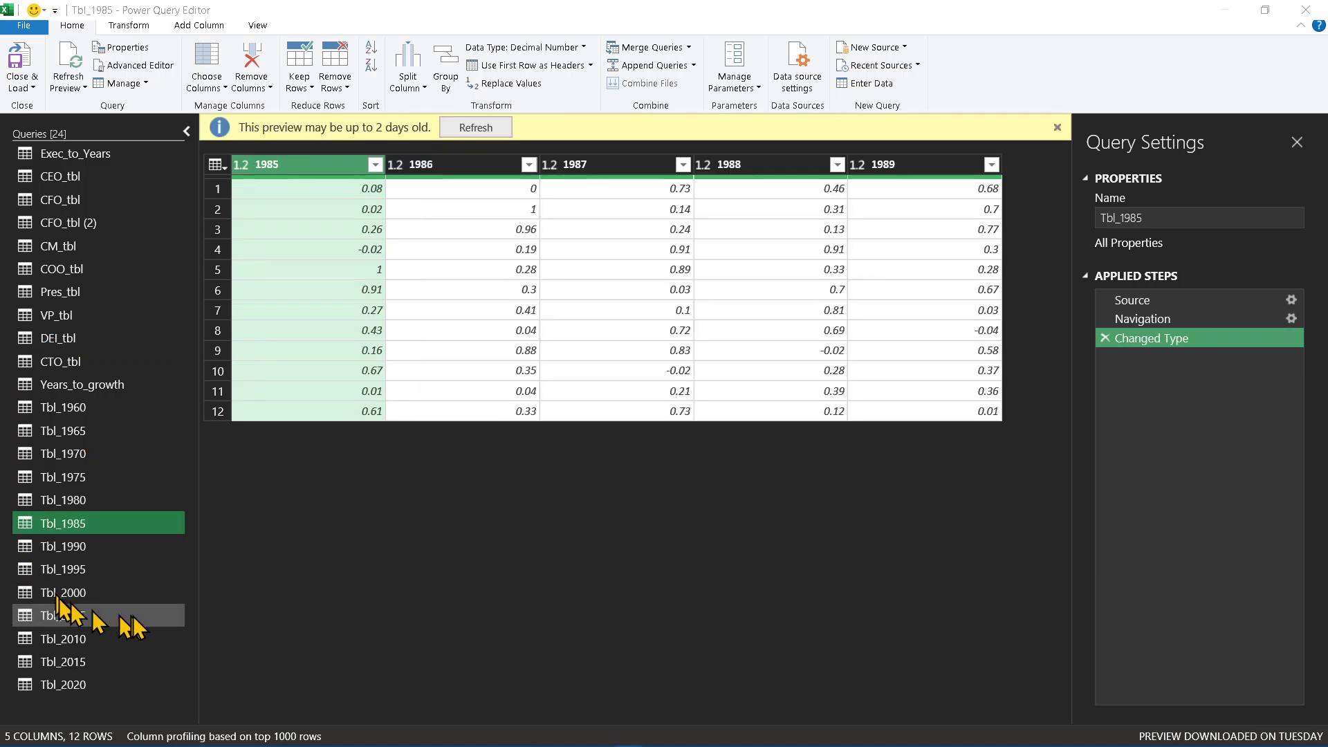
Move the Years_to_growth query between Tbl_1980 and Tbl_1985 in the query list.
{"action": "left_click", "coordinate": [94, 501]}
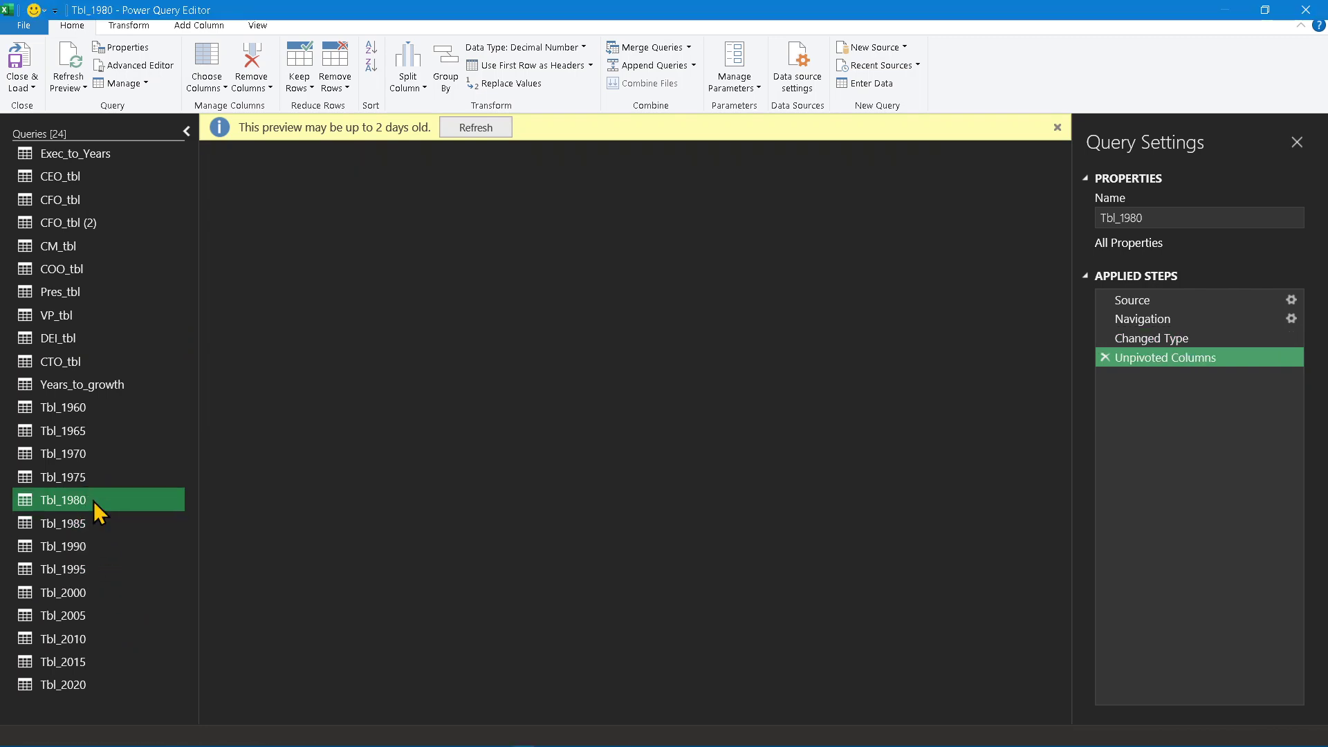
{"action": "left_click", "coordinate": [105, 387]}
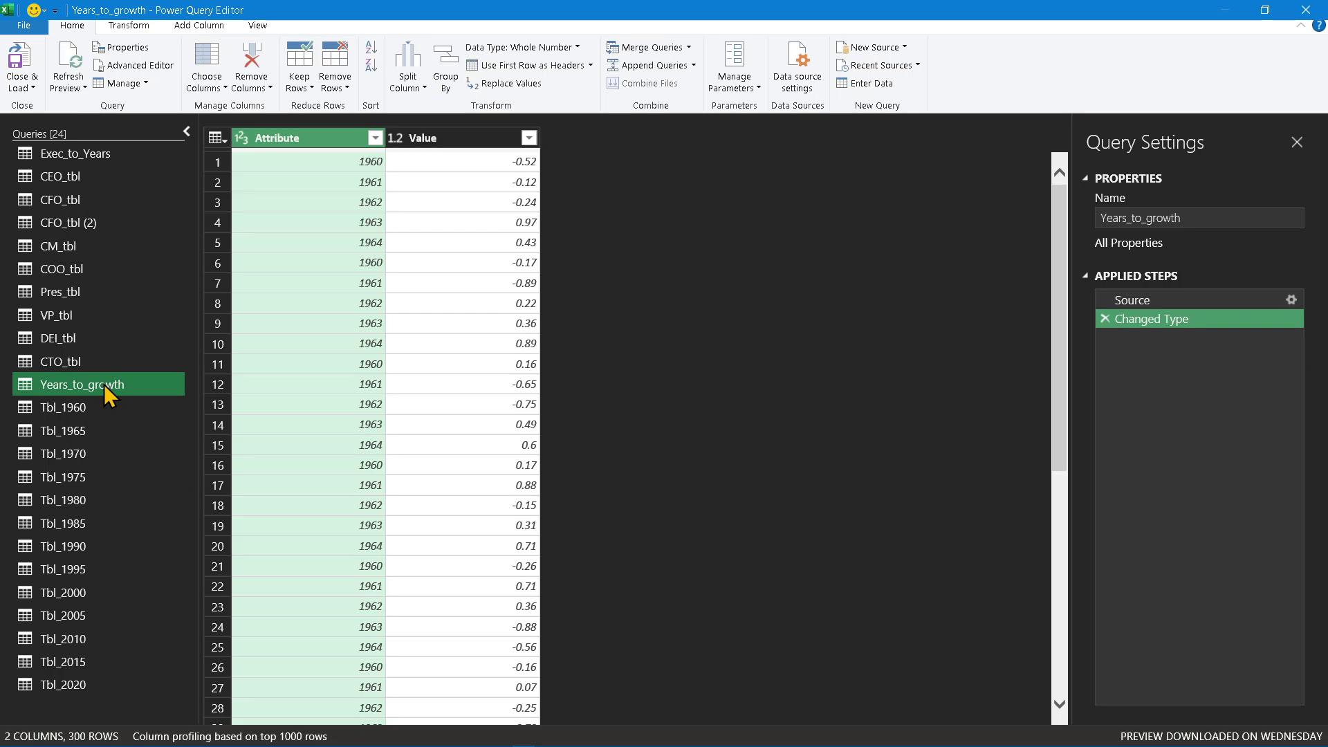
{"action": "left_click_drag", "start_coordinate": [107, 393], "coordinate": [86, 508]}
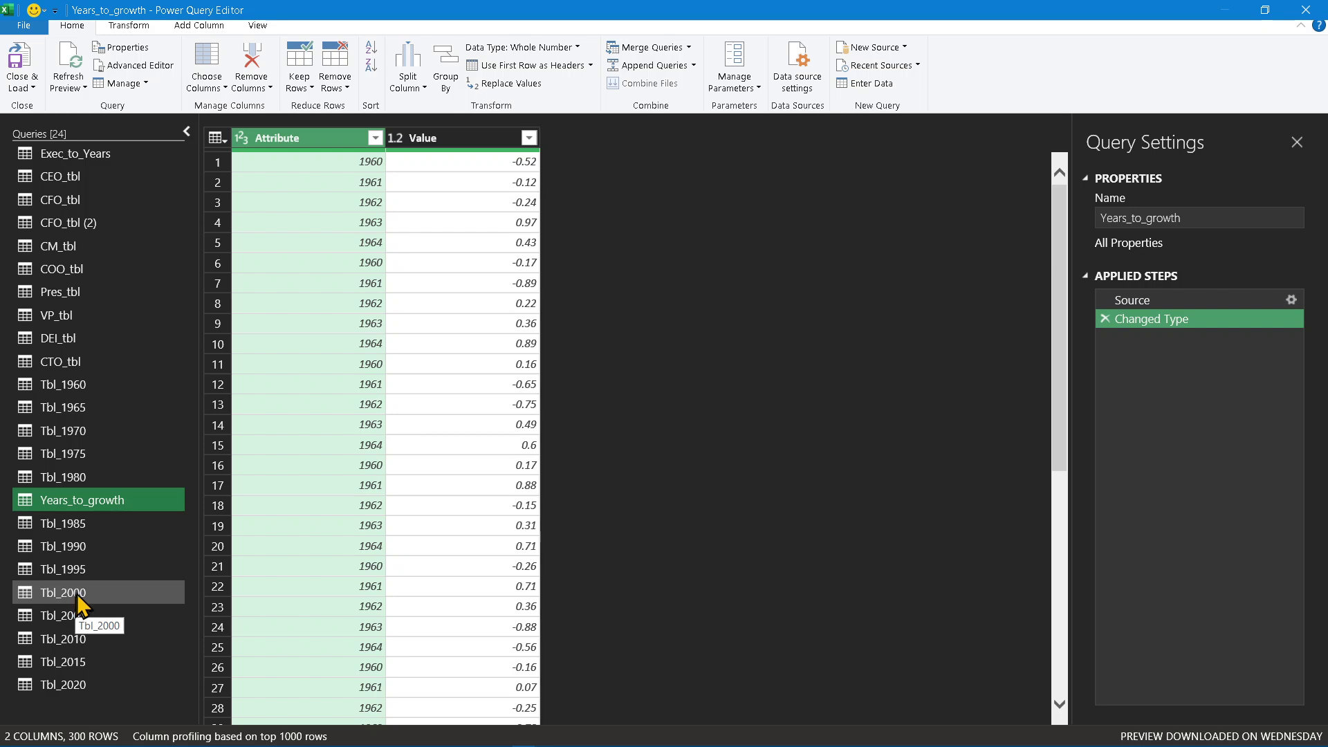
Unpivot columns 1985 through 1989 of the Tbl_1985 query, using the Tbl_1980 query as the model.
{"action": "left_click", "coordinate": [79, 526]}
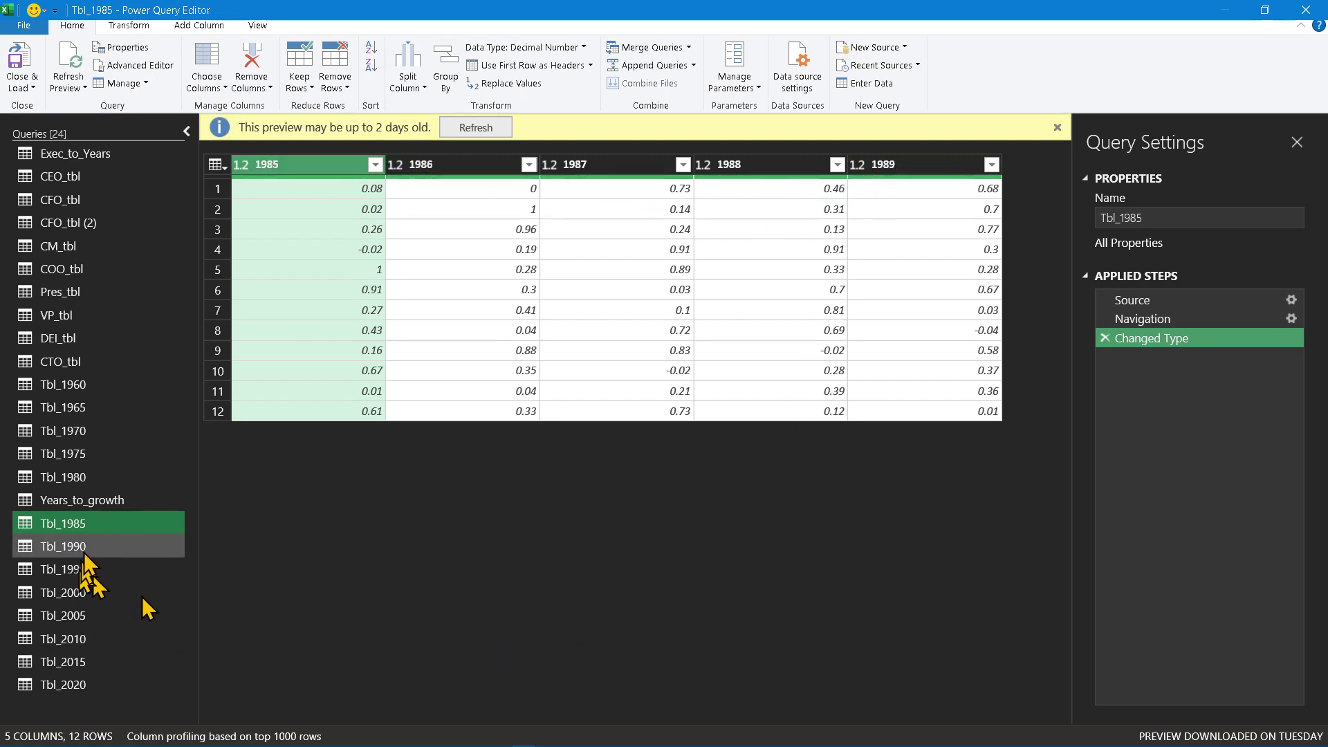
{"action": "left_click", "coordinate": [77, 479]}
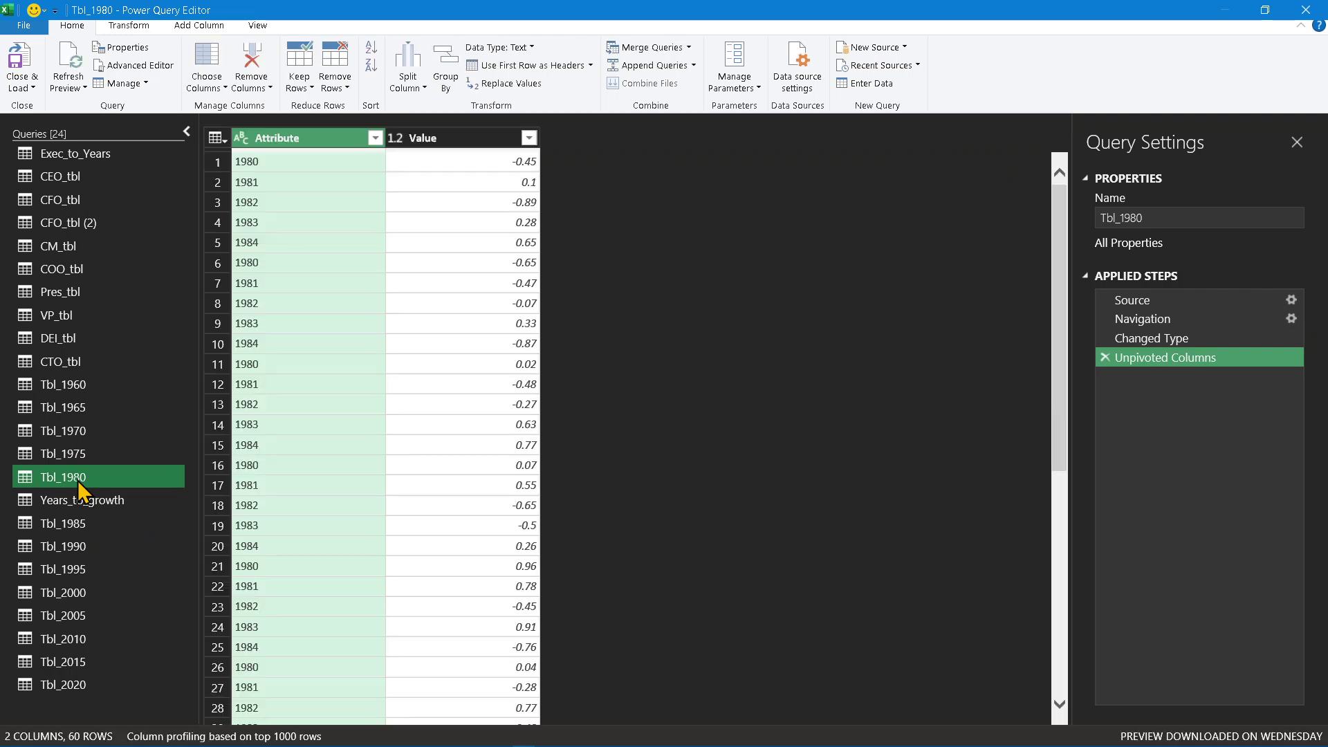
{"action": "left_click", "coordinate": [75, 530]}
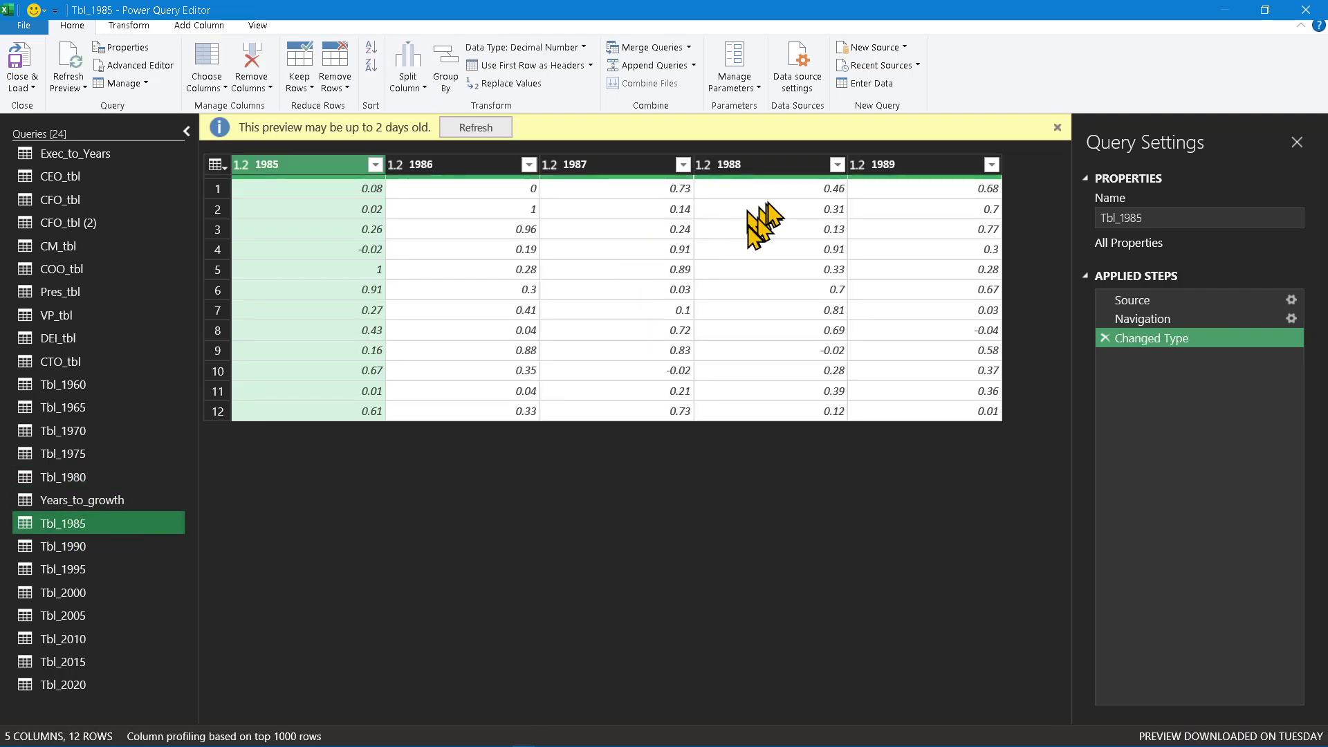
{"action": "left_click", "coordinate": [905, 169], "text": "shift"}
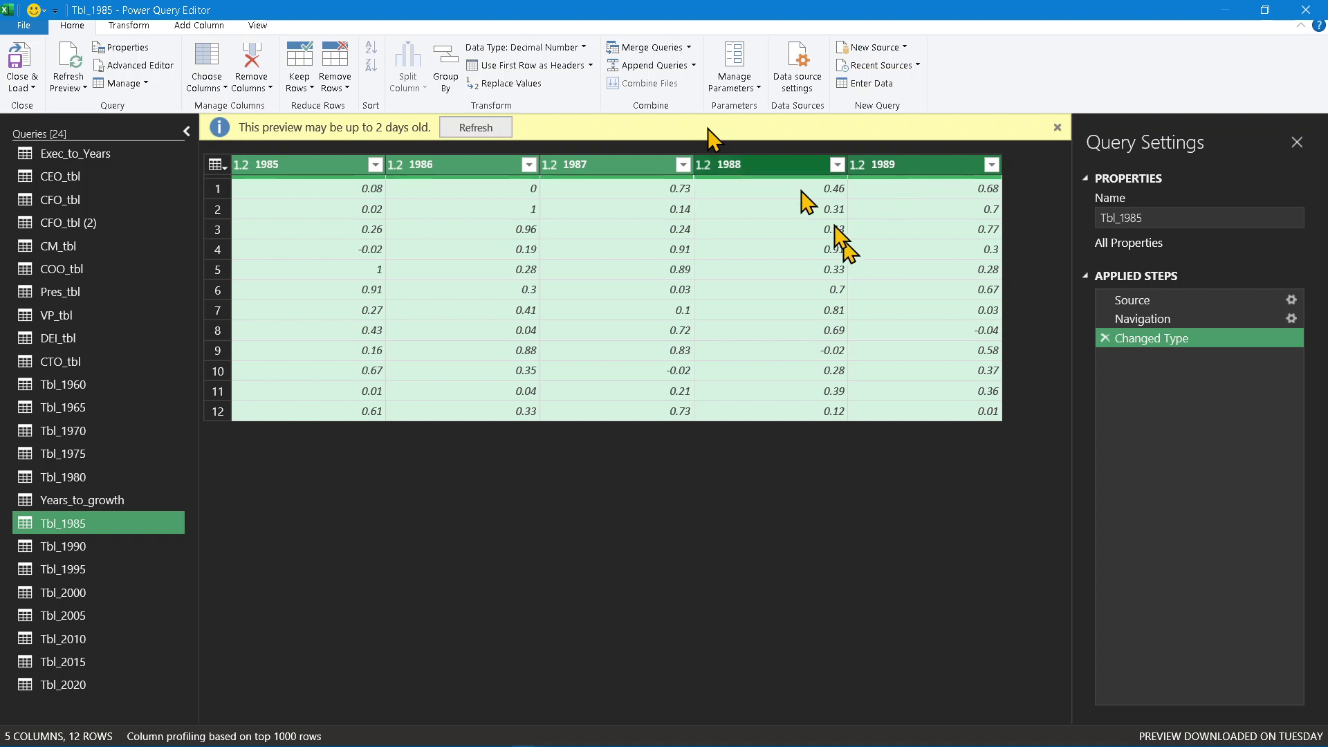
{"action": "left_click", "coordinate": [145, 28]}
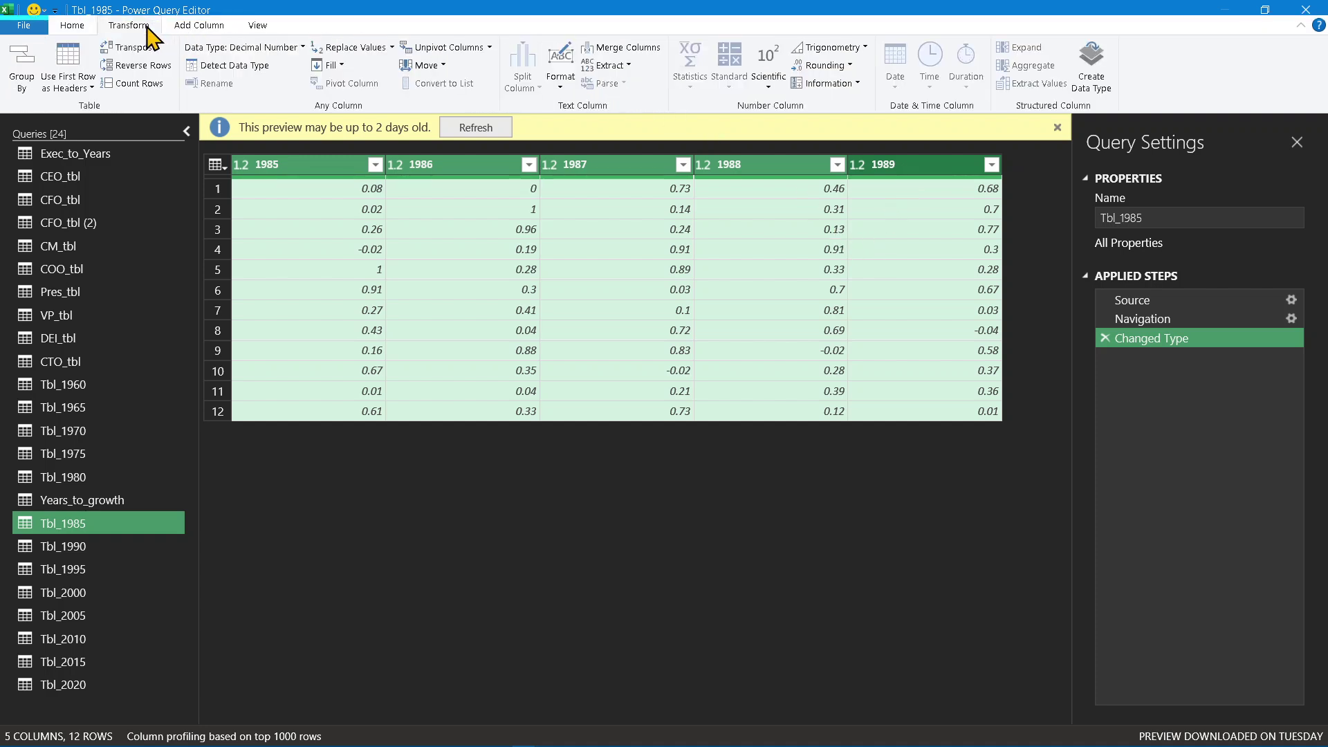
{"action": "left_click", "coordinate": [444, 50]}
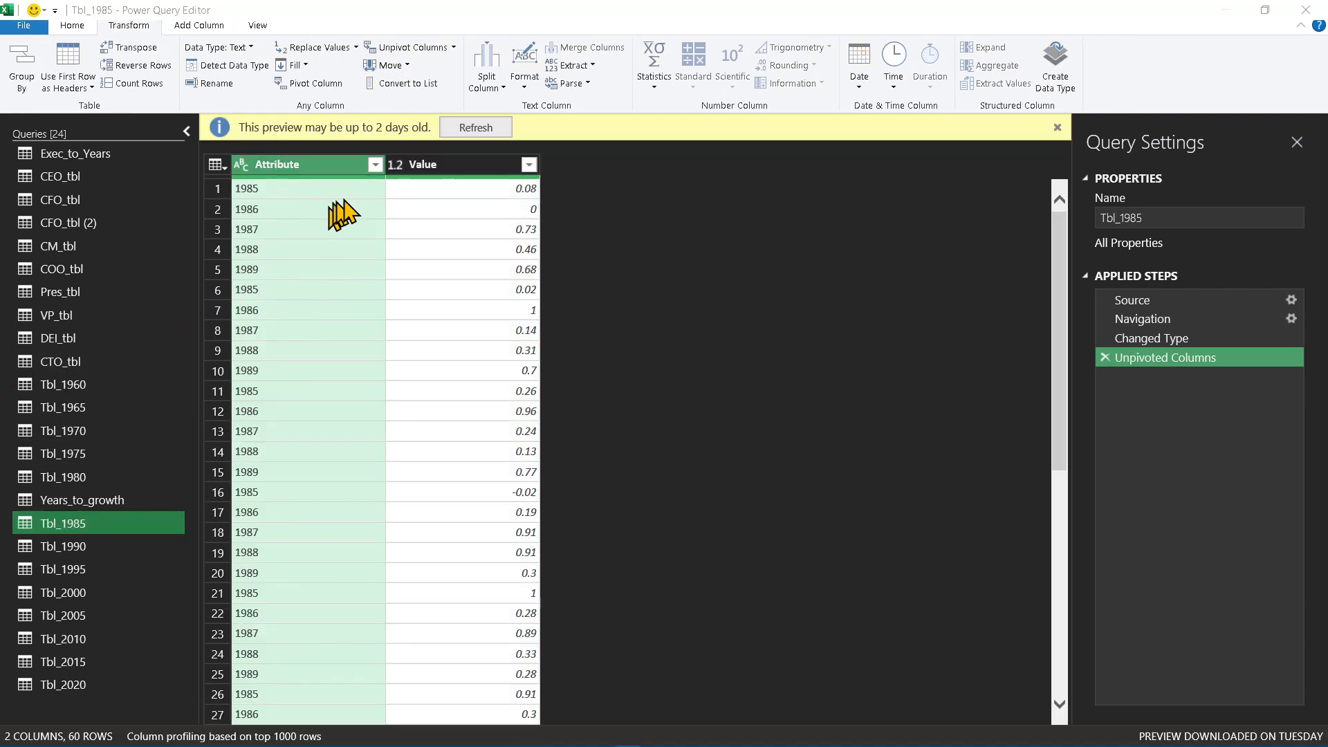
Check the Tbl_1985 to Tbl_2000 queries for unpivoted Attribute and Value columns.
{"action": "left_click", "coordinate": [65, 548]}
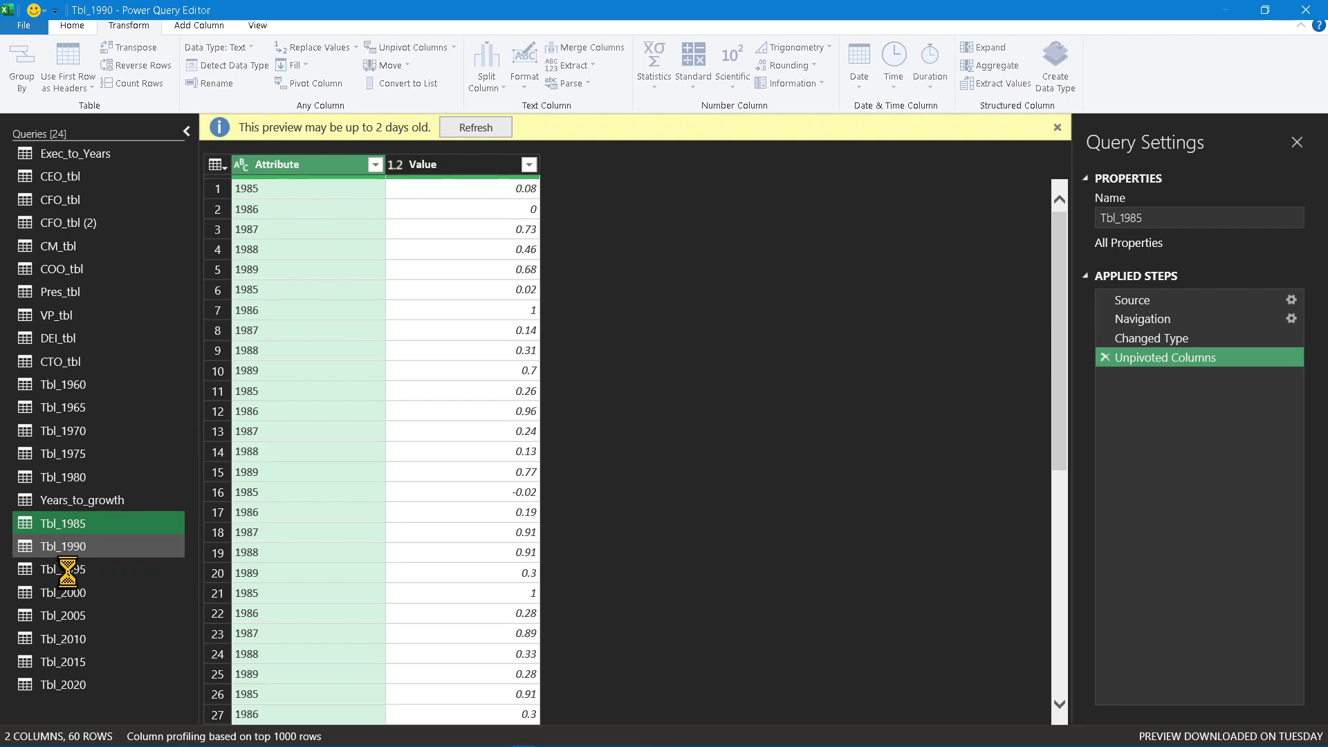
{"action": "left_click", "coordinate": [70, 570]}
{"action": "left_click", "coordinate": [70, 595]}
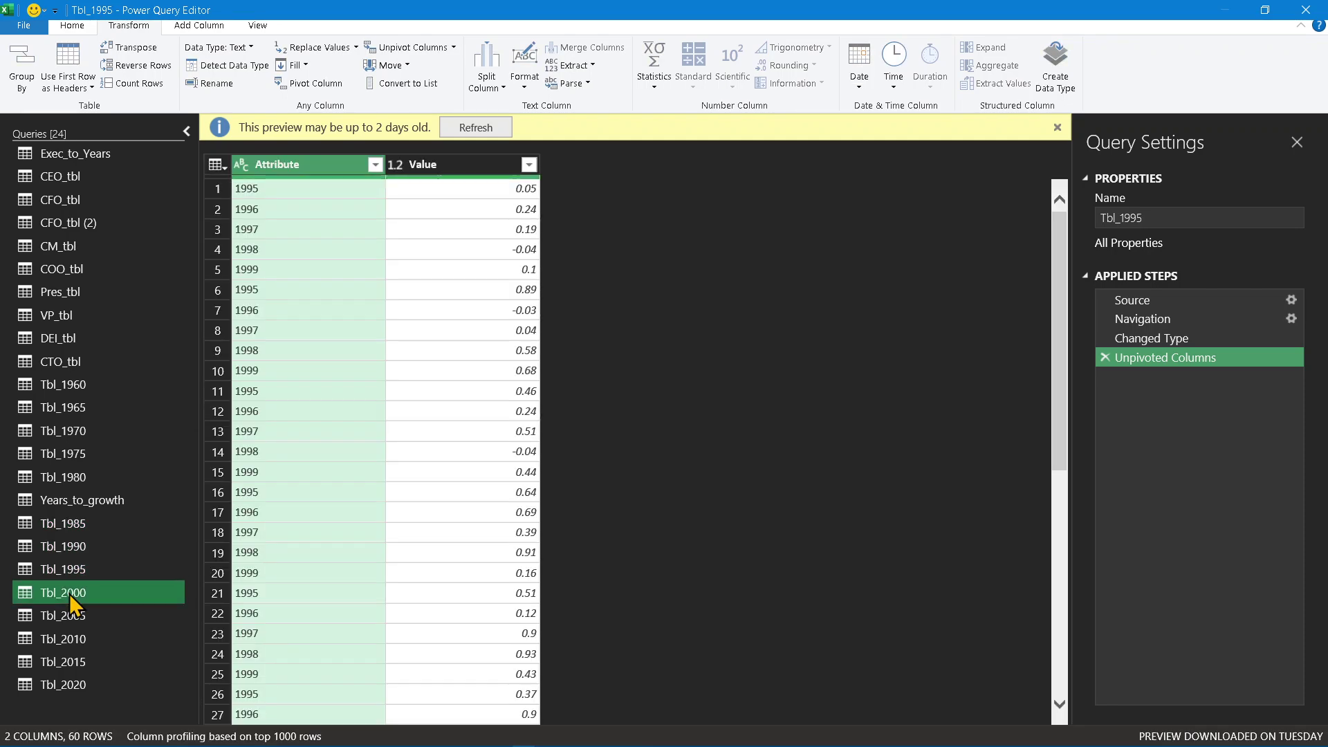
{"action": "left_click", "coordinate": [83, 528]}
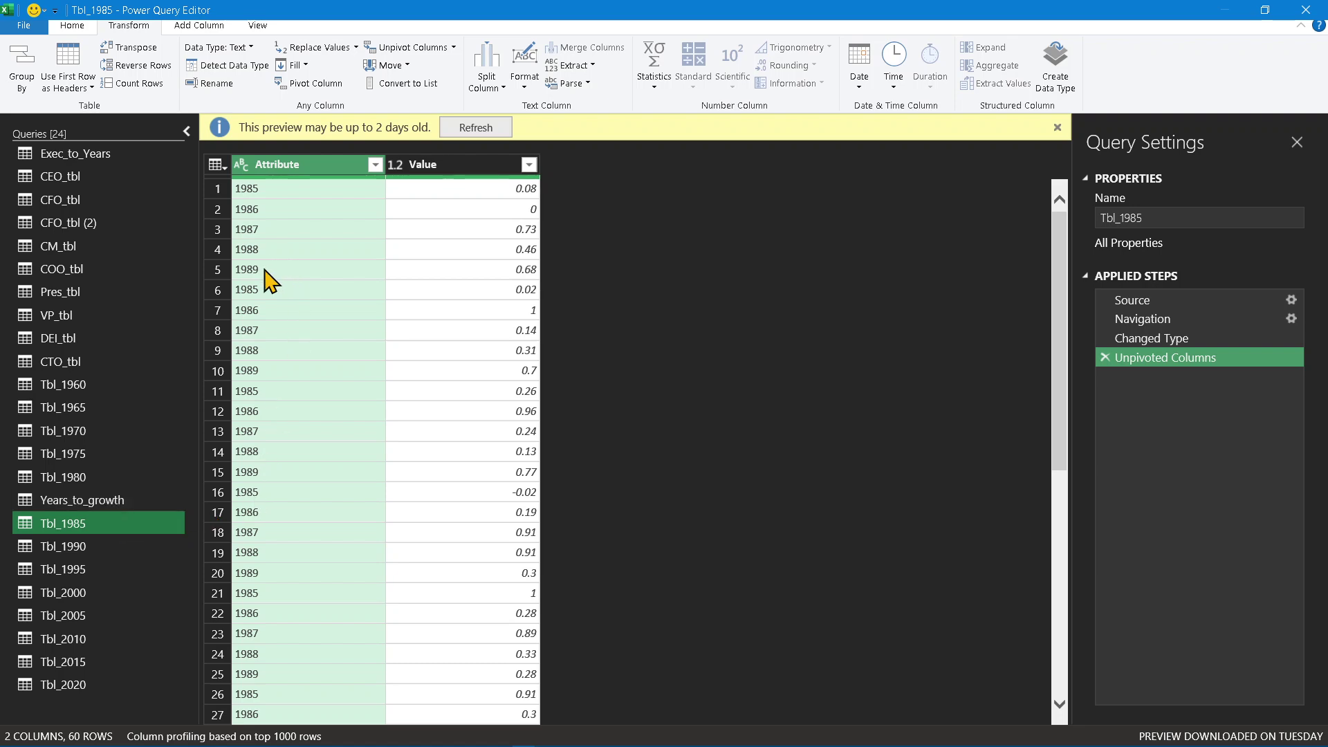
{"action": "left_click", "coordinate": [142, 547]}
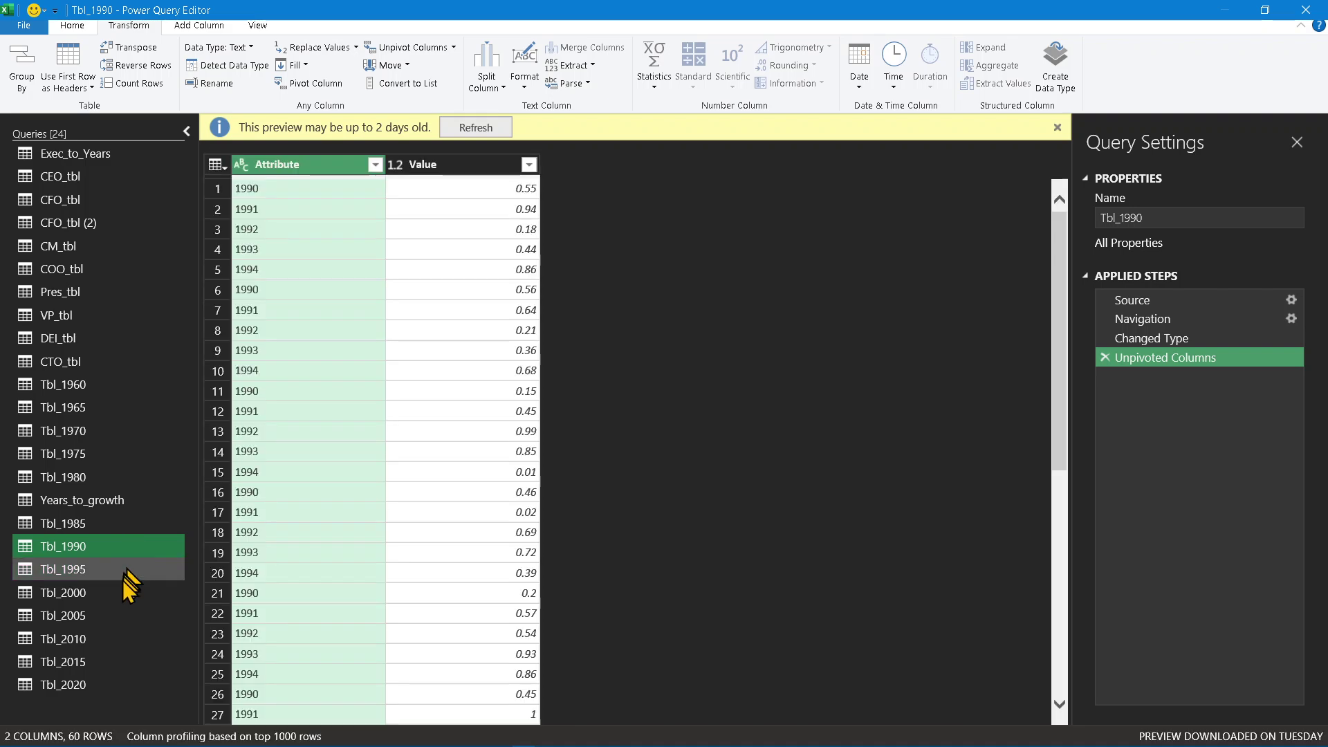
{"action": "left_click", "coordinate": [132, 593]}
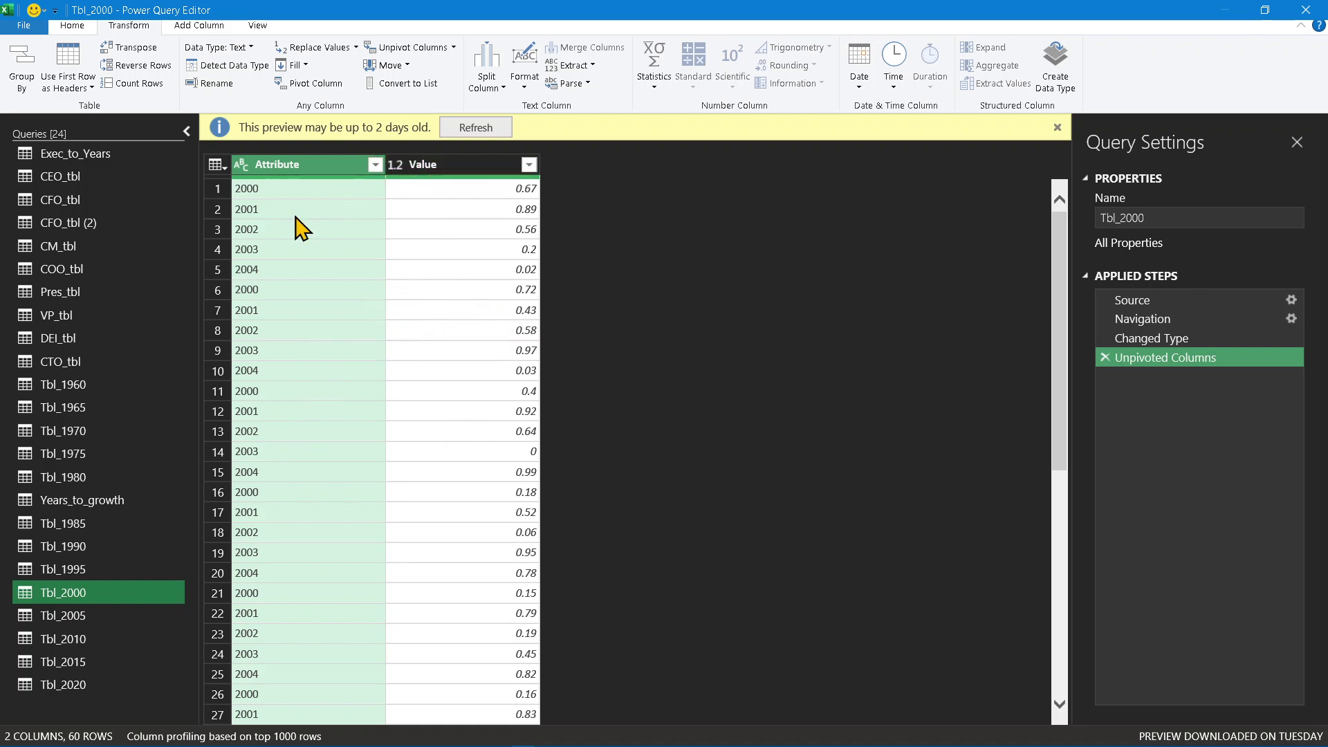
Edit the Source step of the Years_to_growth query to also append tables Tbl_1985 through Tbl_2020.
{"action": "left_click", "coordinate": [124, 509]}
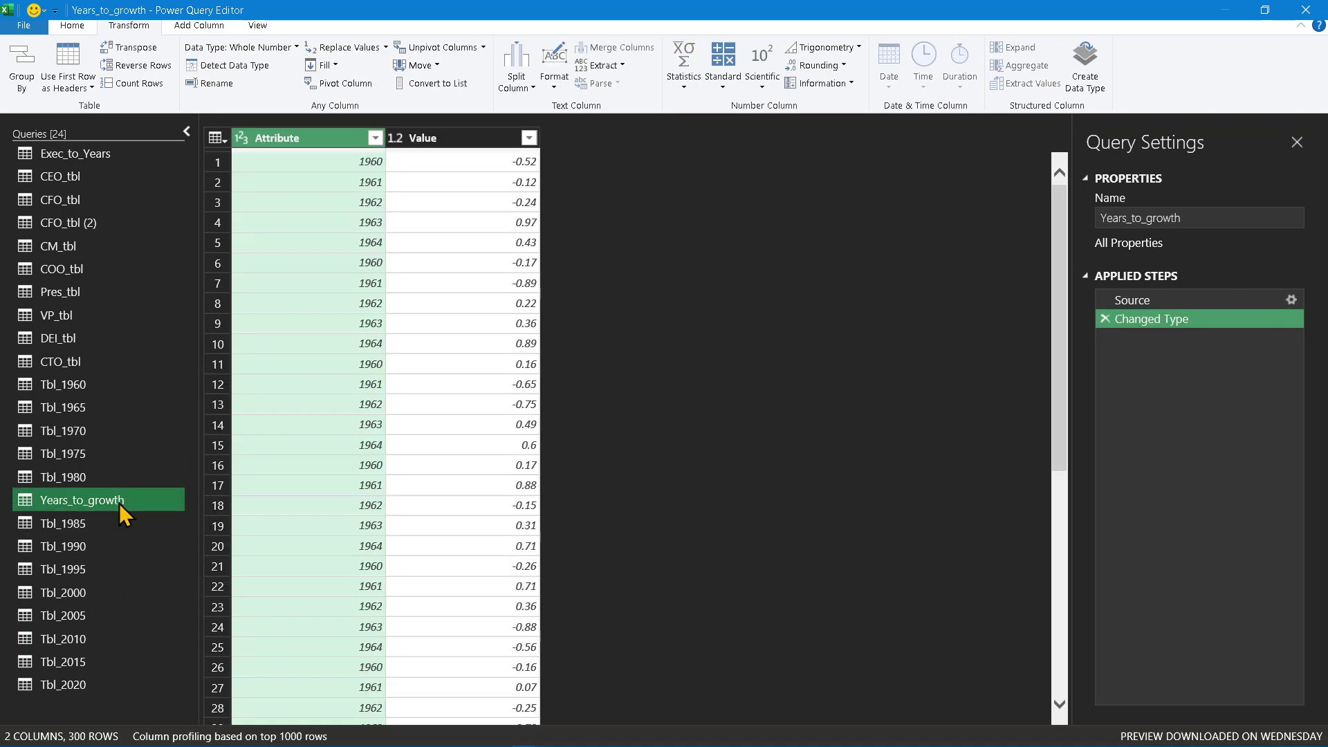
{"action": "left_click", "coordinate": [1291, 305]}
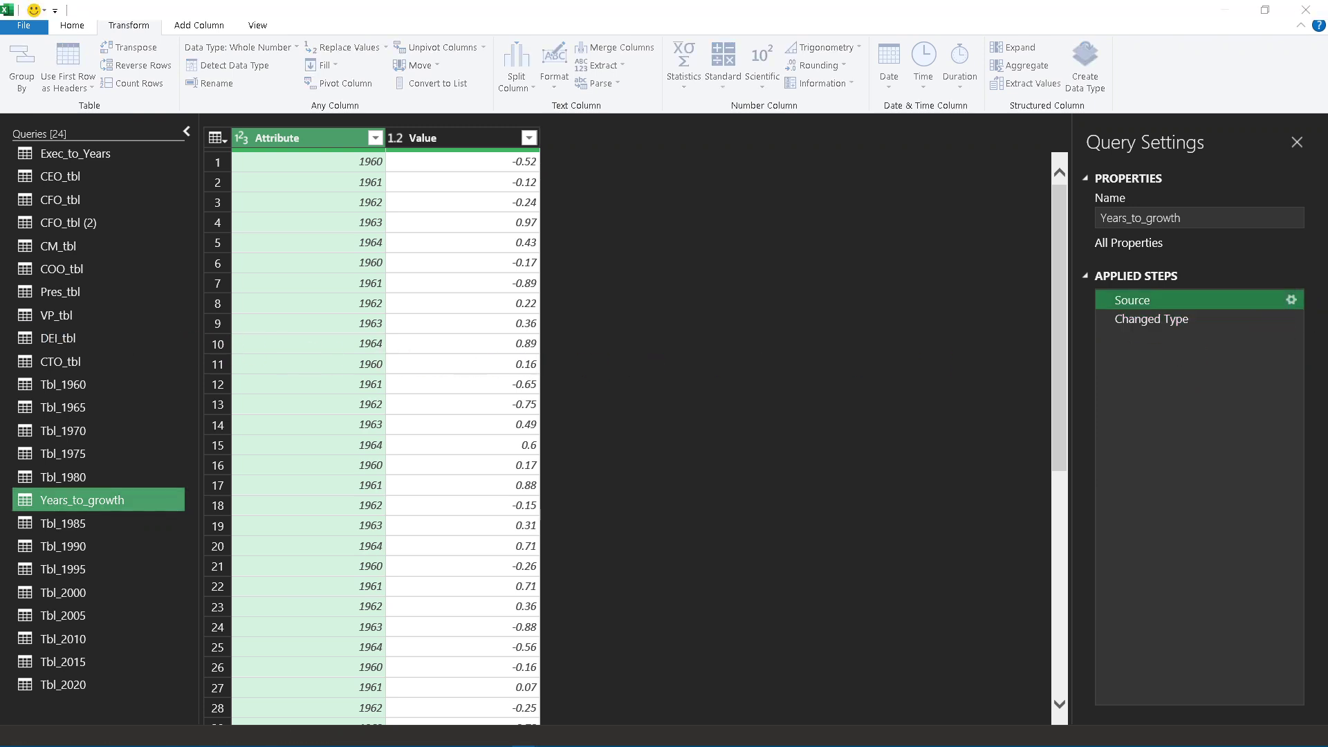
{"action": "scroll", "coordinate": [415, 462], "scroll_direction": "down", "scroll_amount": 3}
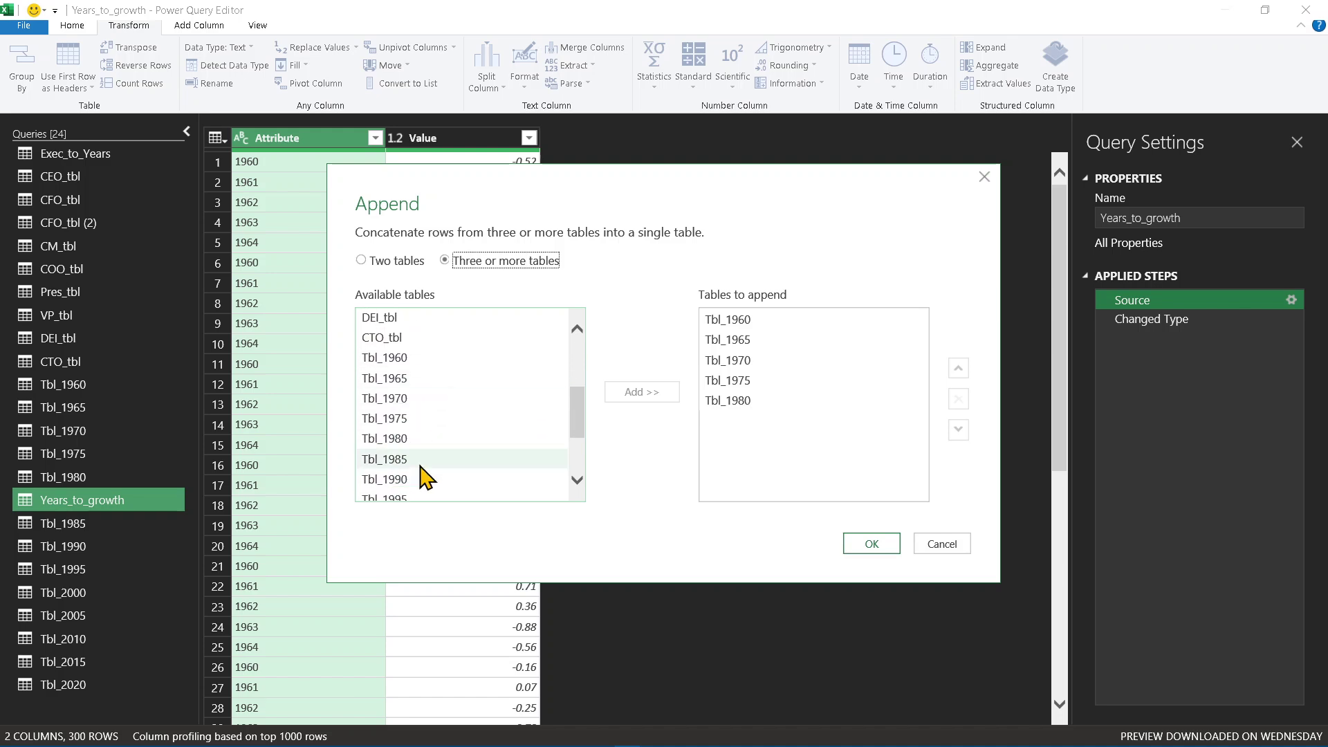
{"action": "scroll", "coordinate": [423, 457], "scroll_direction": "down", "scroll_amount": 2}
{"action": "left_click", "coordinate": [422, 374]}
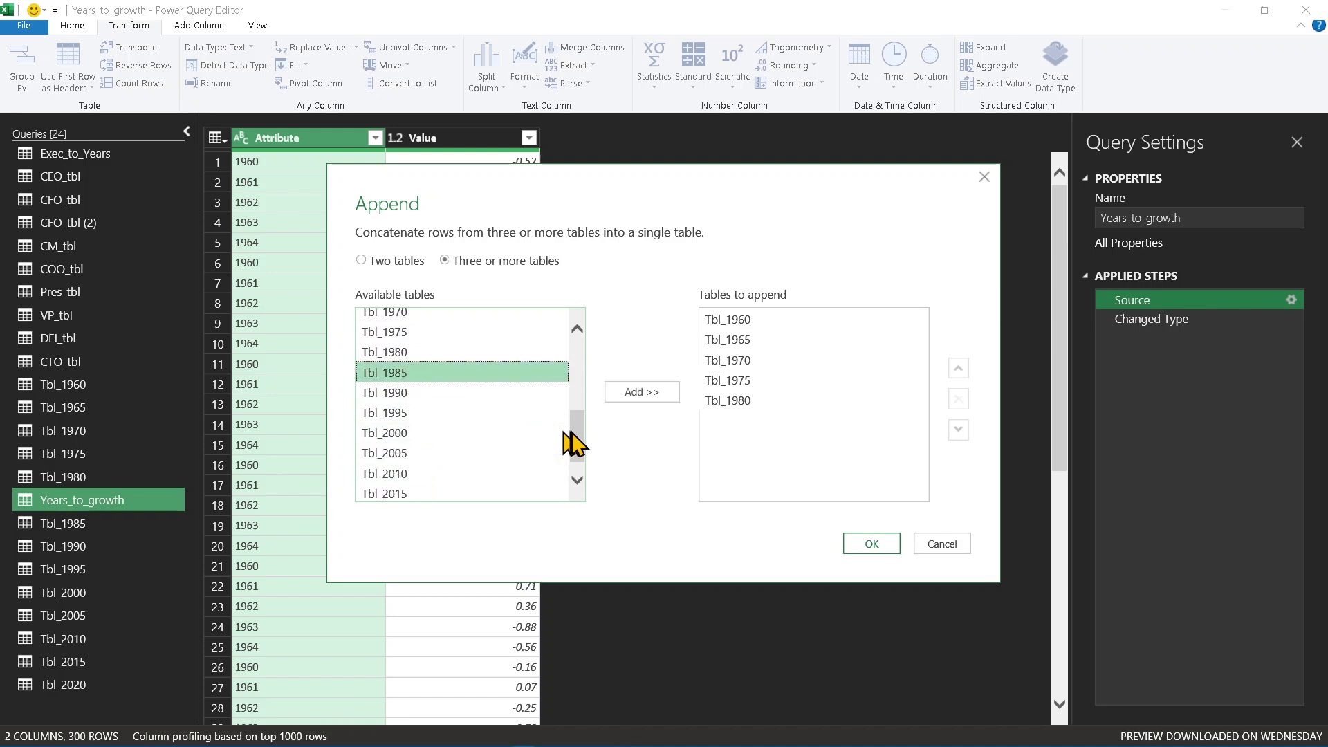
{"action": "scroll", "coordinate": [567, 443], "scroll_direction": "down", "scroll_amount": 1}
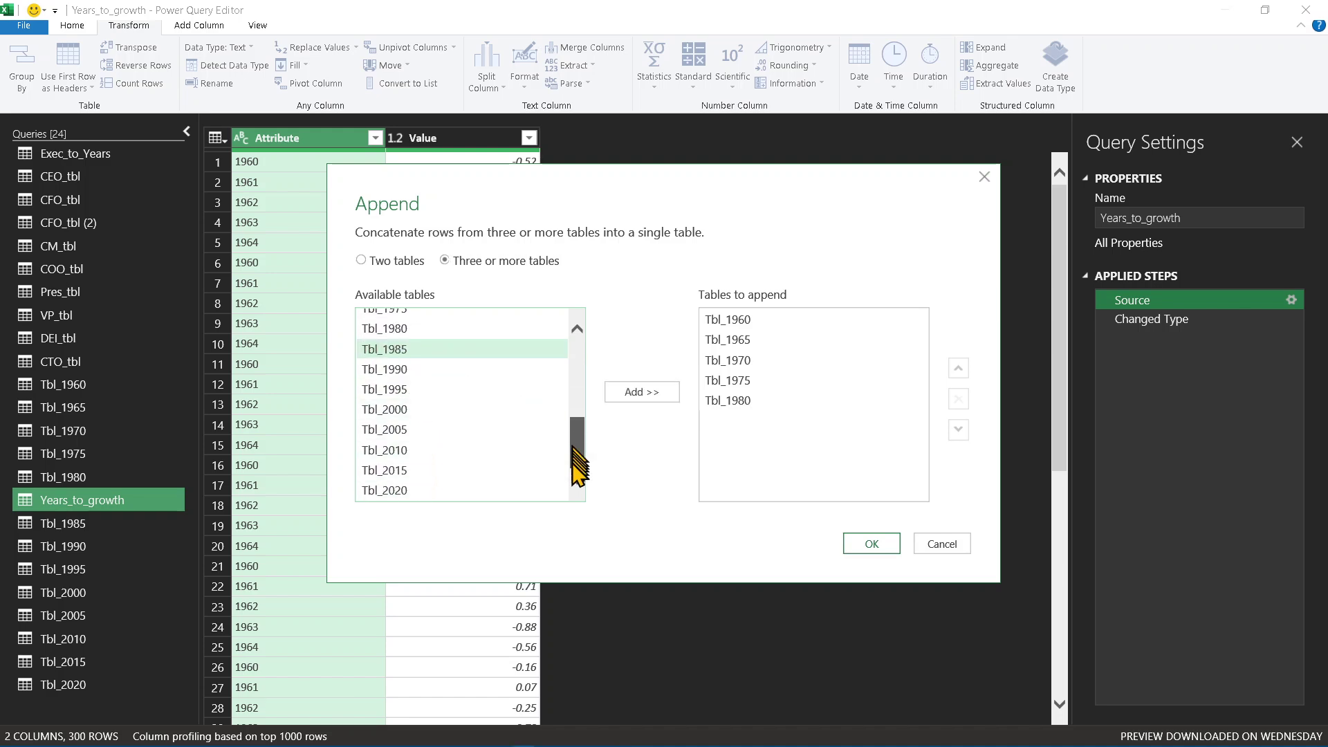
{"action": "left_click", "coordinate": [424, 490], "text": "shift"}
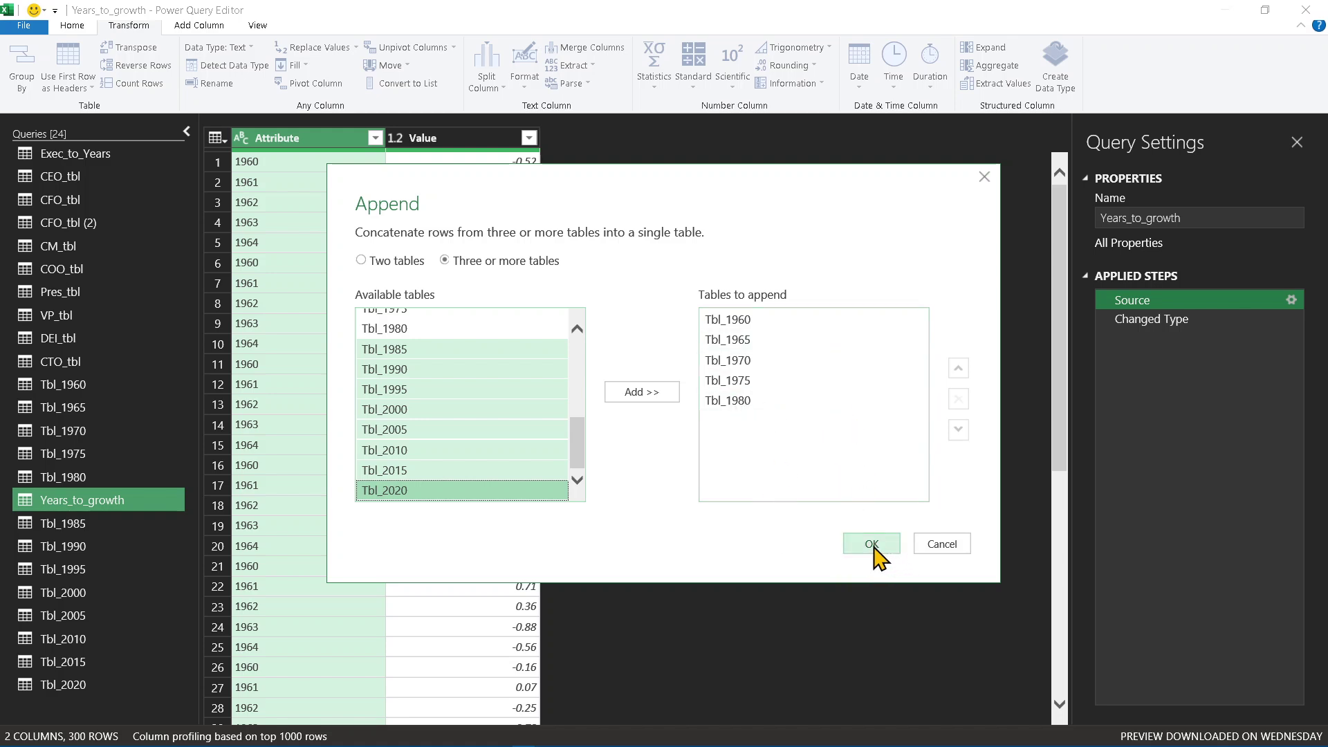
{"action": "left_click", "coordinate": [633, 400]}
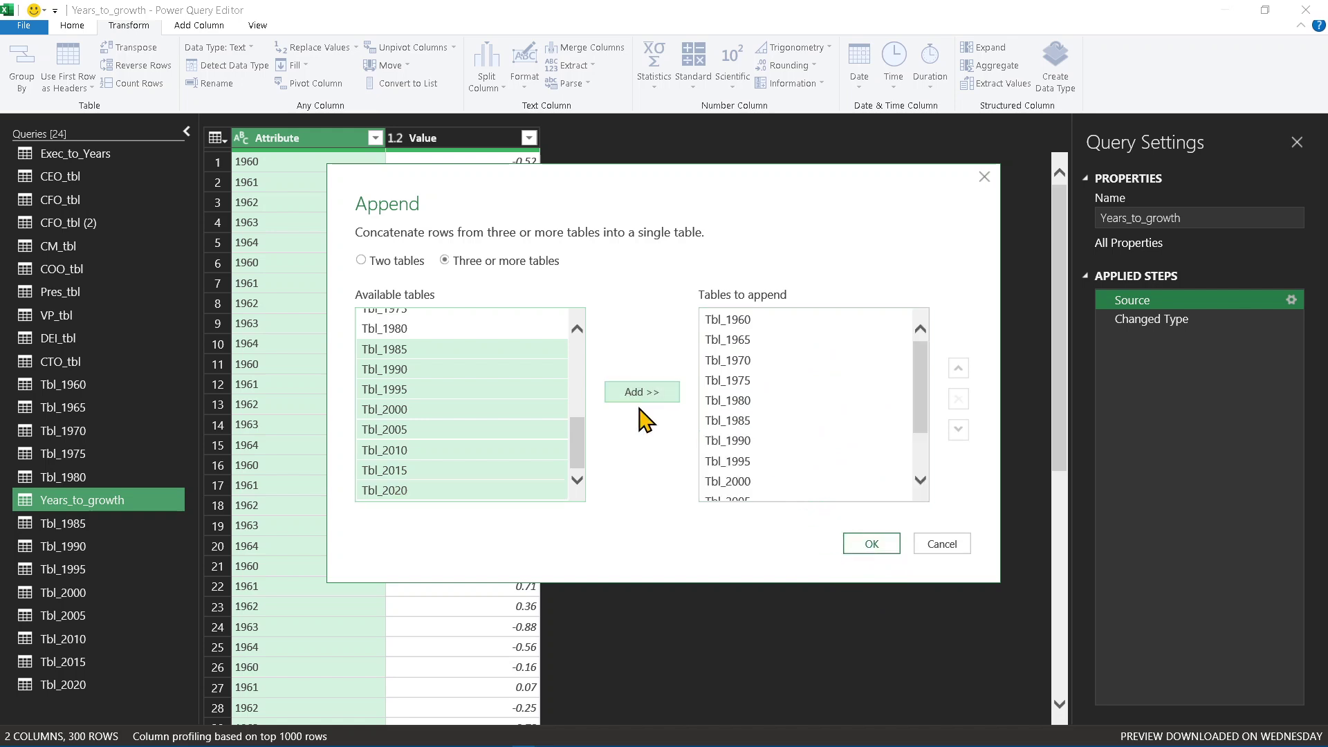
{"action": "left_click", "coordinate": [872, 547]}
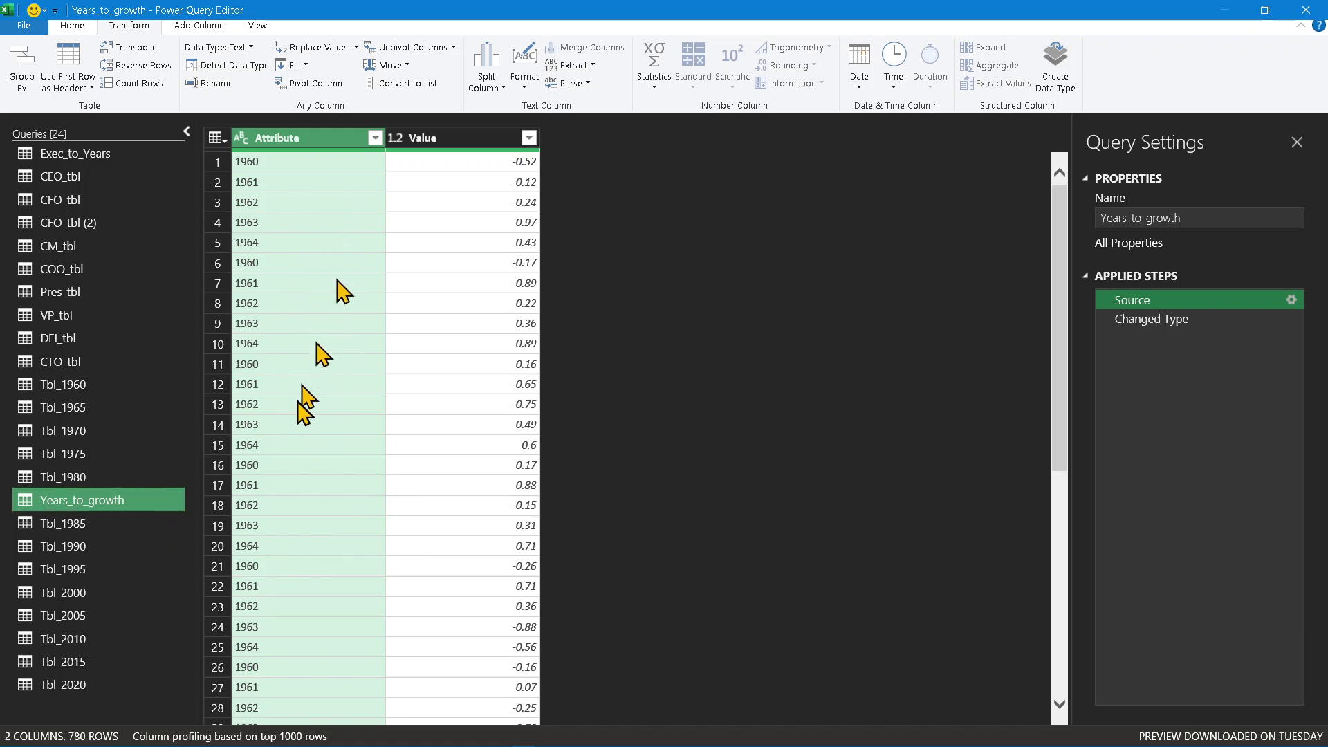
{"action": "left_click", "coordinate": [241, 138]}
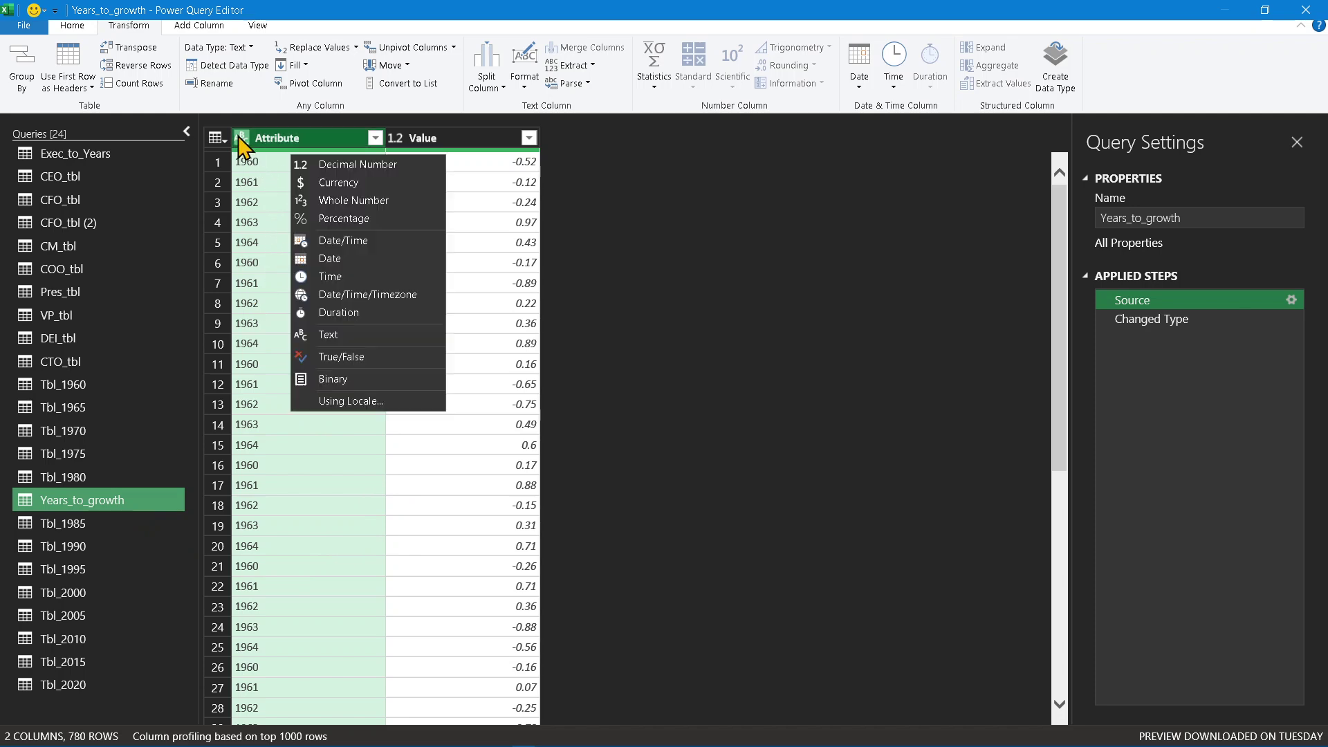
{"action": "left_click", "coordinate": [331, 201]}
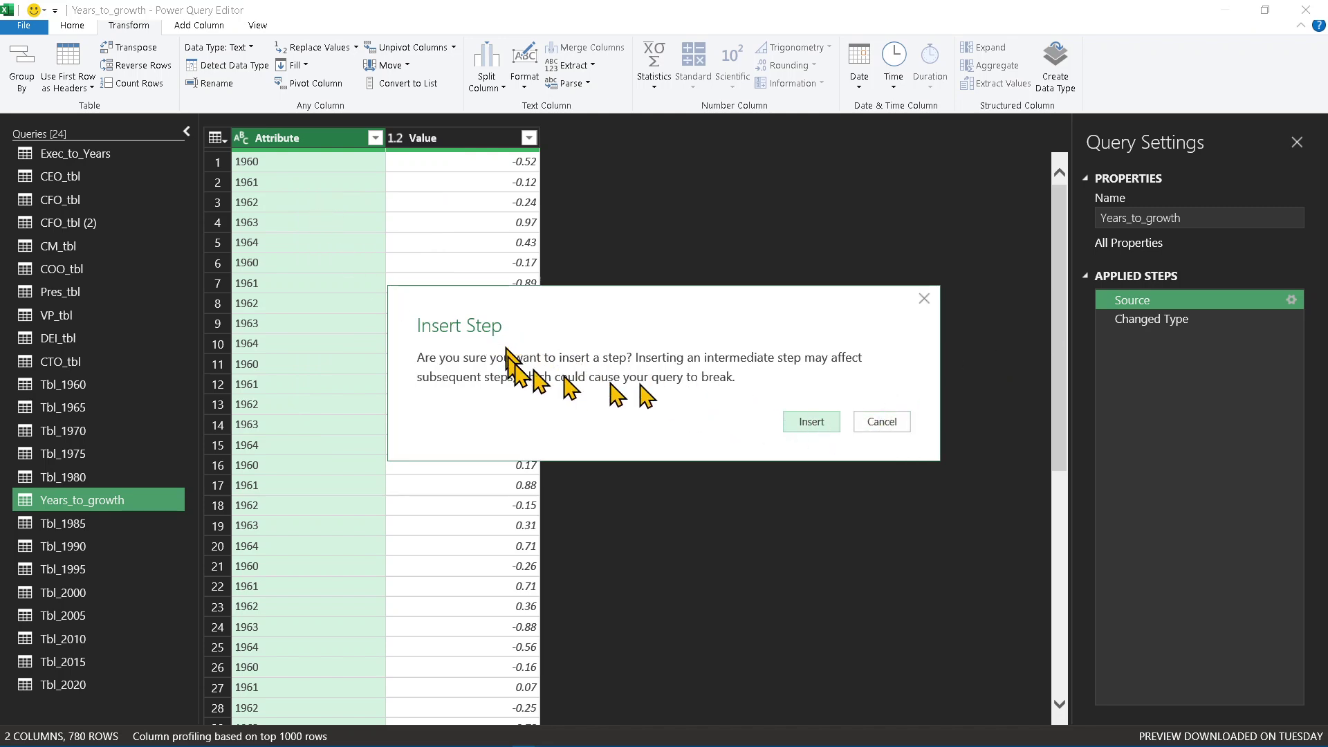
{"action": "left_click", "coordinate": [885, 425]}
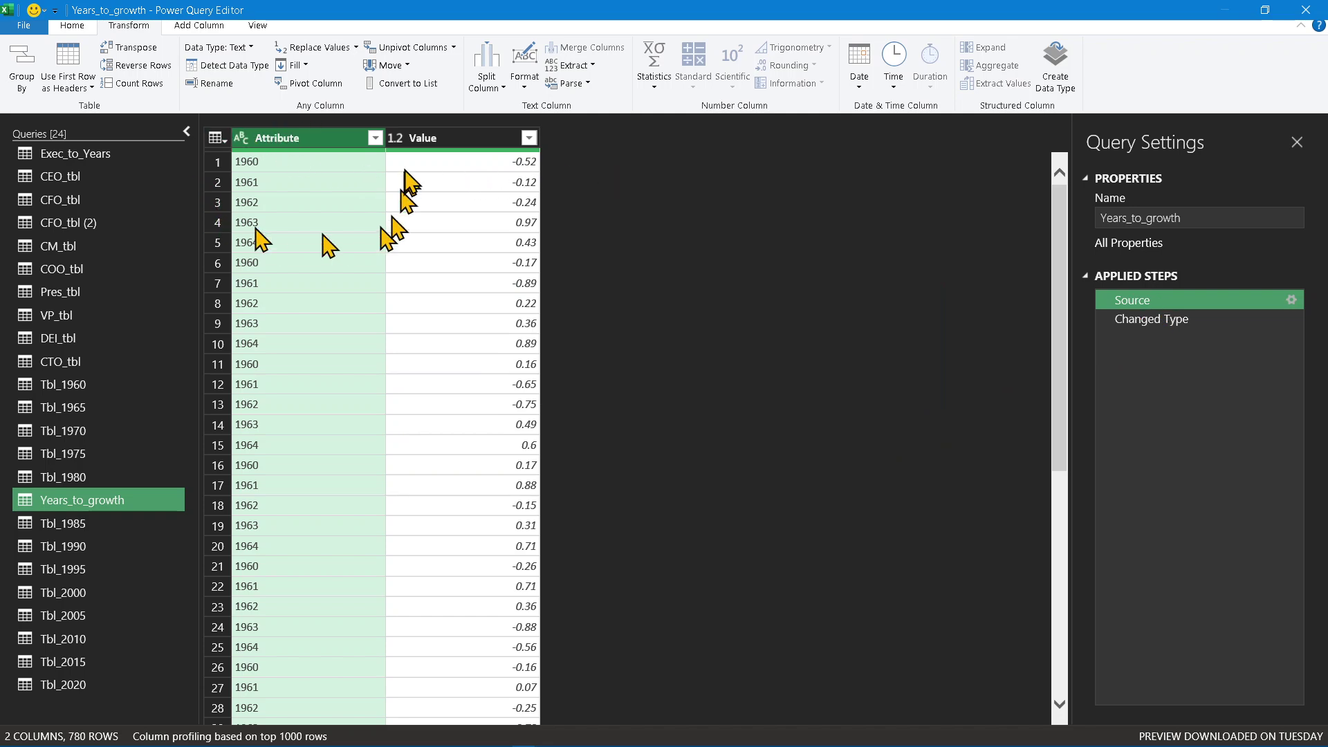
Set the Attribute column's data type to Whole Number at the Changed Type step of Years_to_growth.
{"action": "left_click", "coordinate": [1159, 322]}
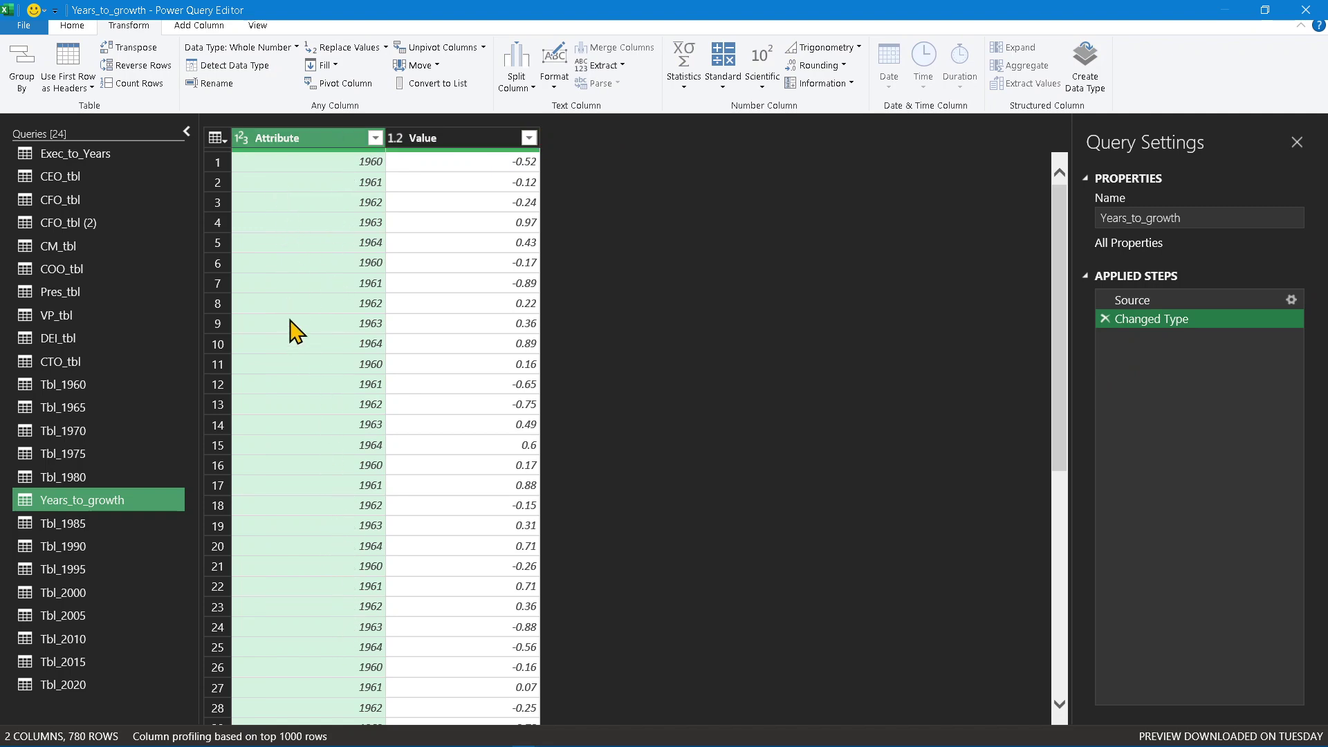
{"action": "left_click", "coordinate": [243, 138]}
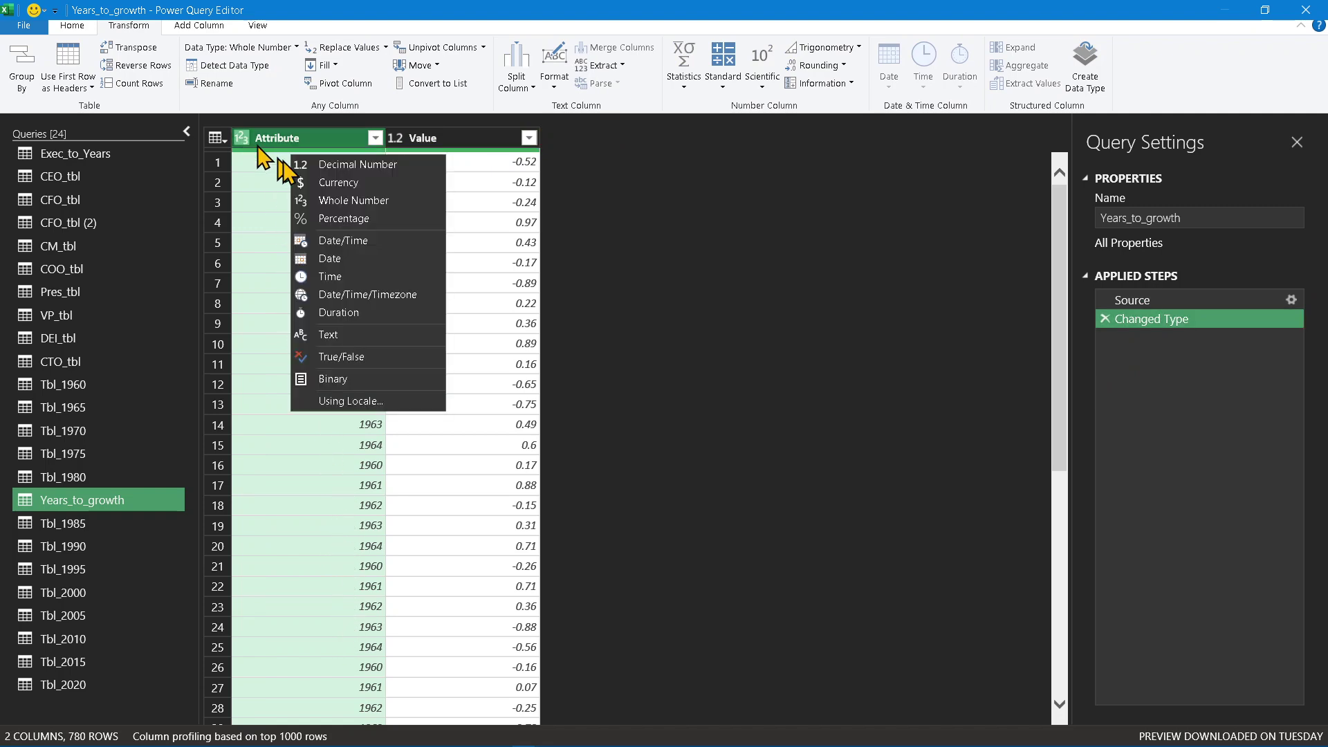
{"action": "left_click", "coordinate": [336, 199]}
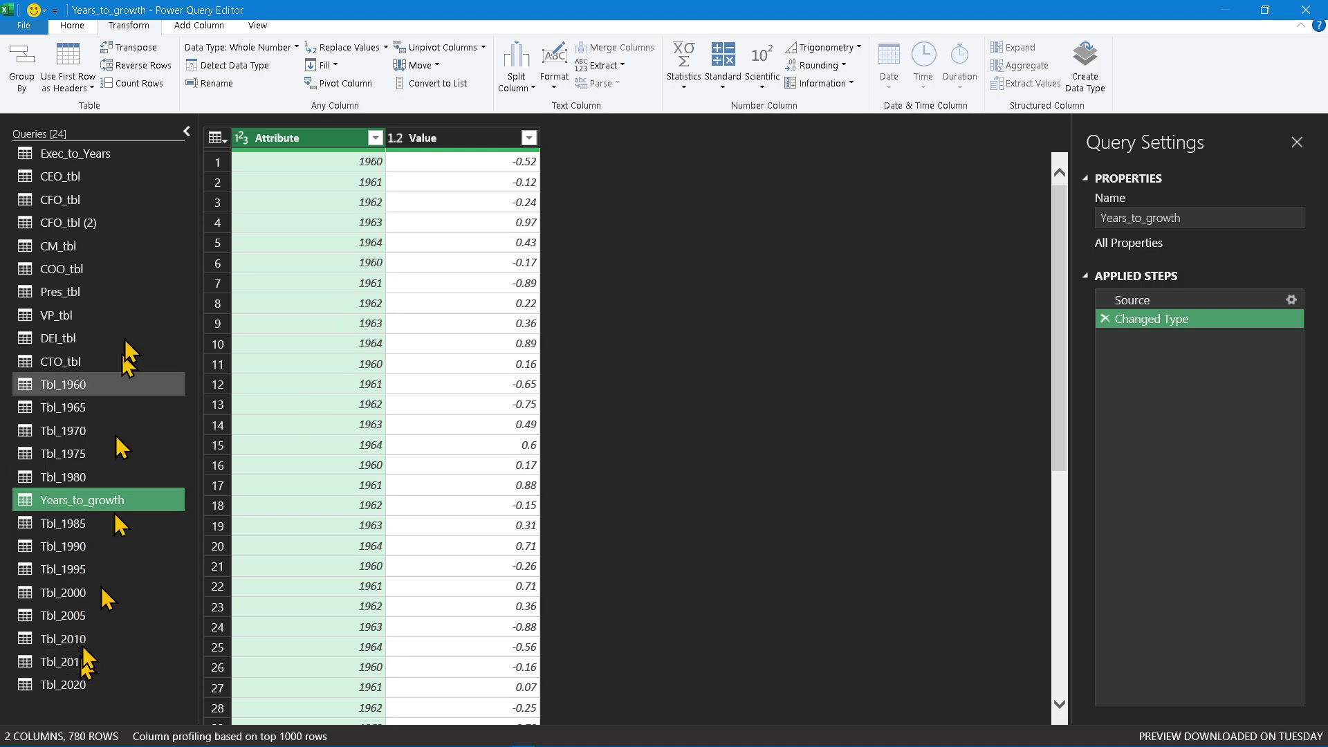
Close the query editor and load the new queries as connections only.
{"action": "left_click", "coordinate": [26, 26]}
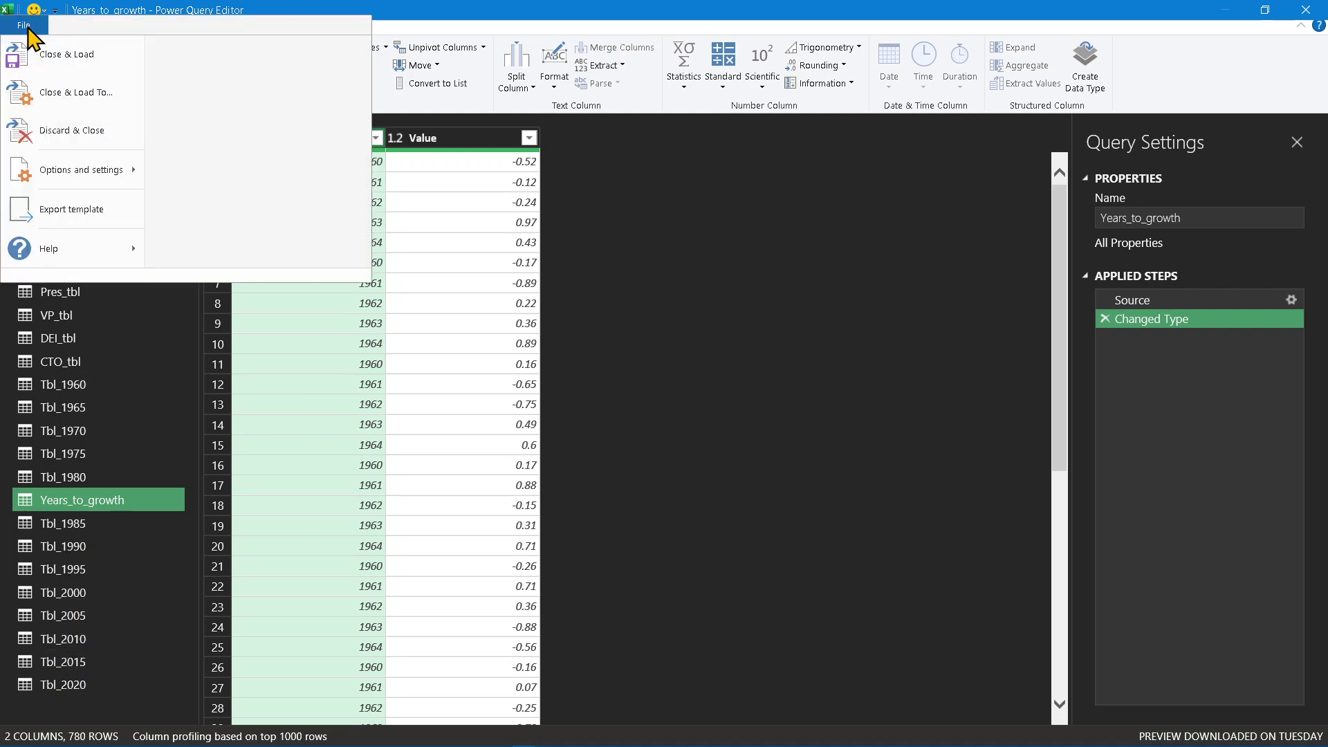
{"action": "key", "text": "Escape"}
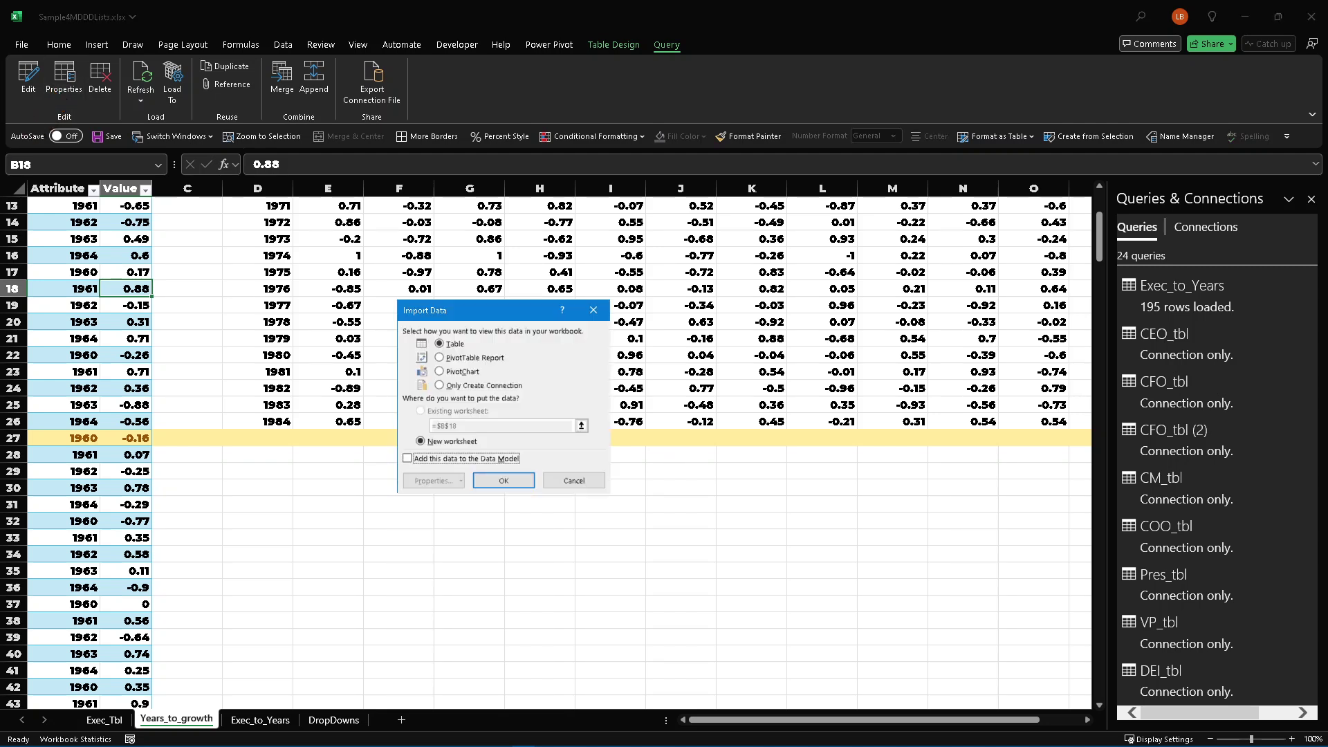
{"action": "left_click", "coordinate": [476, 385]}
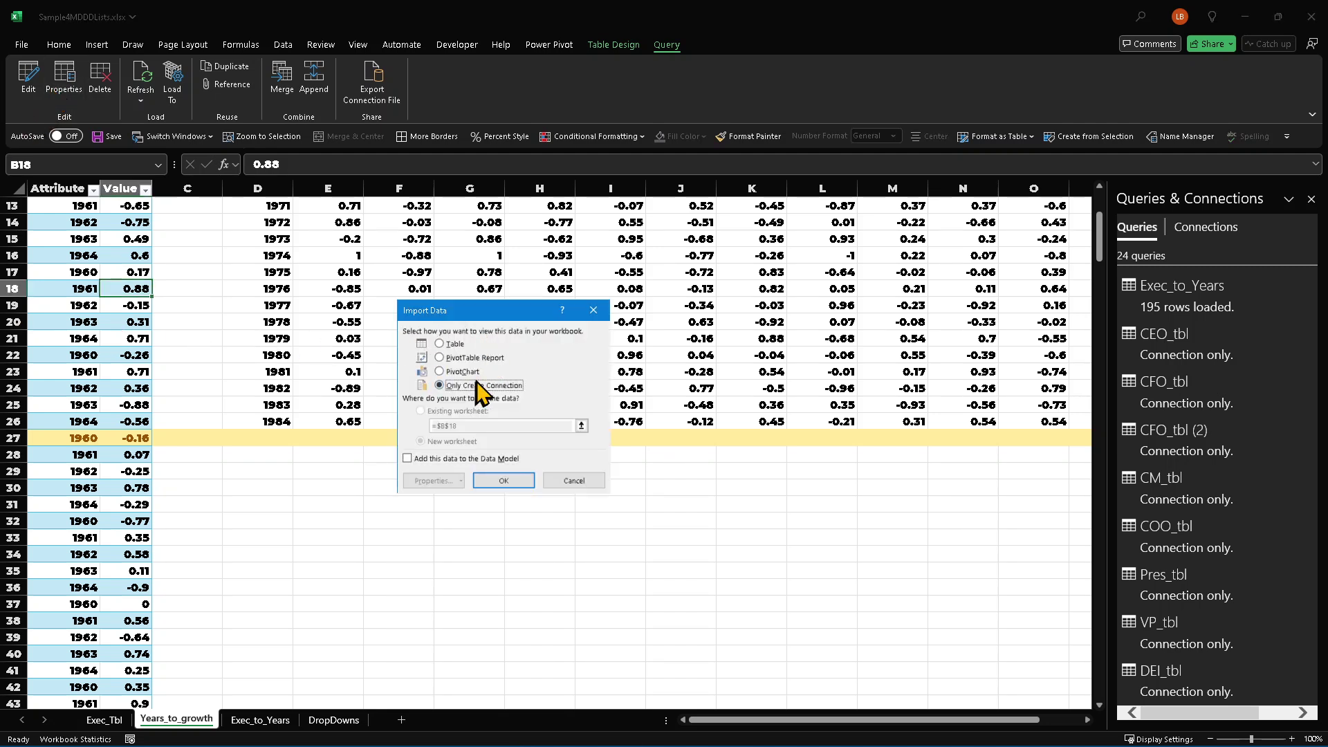
{"action": "left_click", "coordinate": [507, 481]}
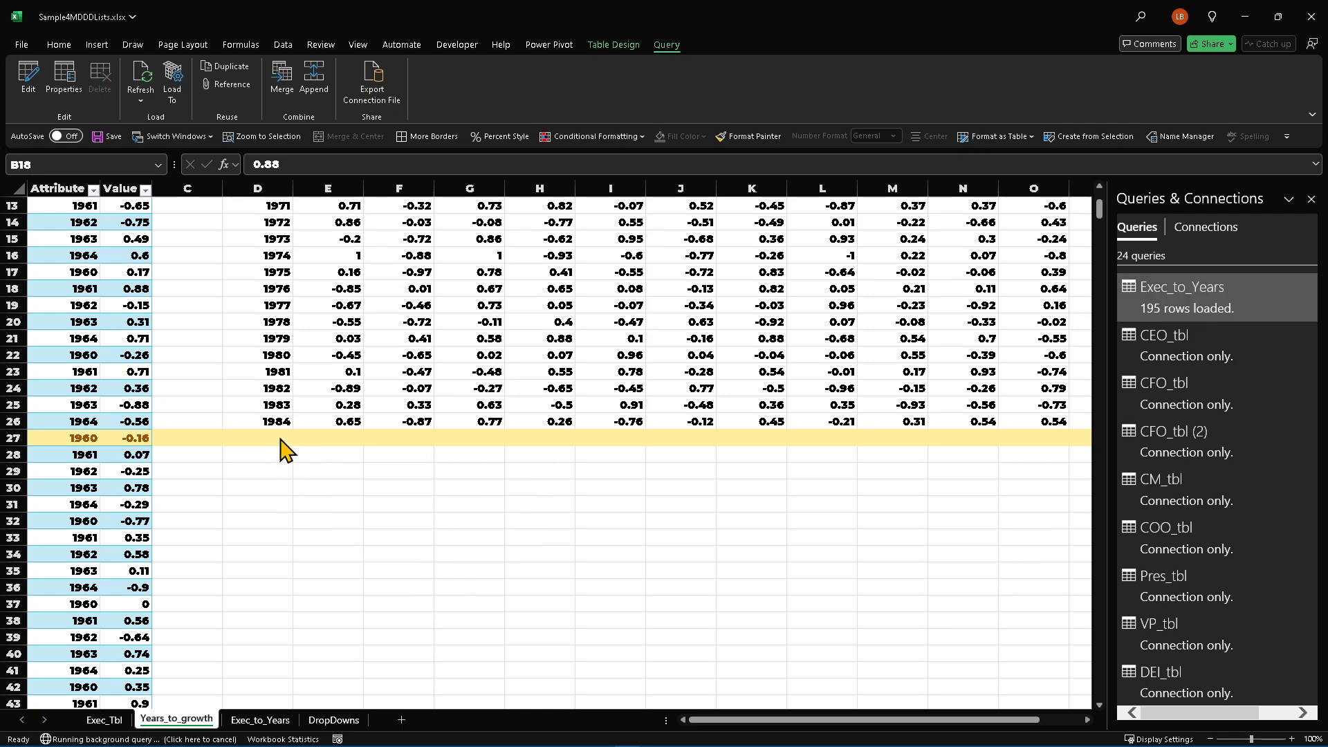
Check the extended year data on the Years_to_growth sheet, and choose 23% as the Growth value on the DropDowns sheet.
{"action": "scroll", "coordinate": [282, 451], "scroll_direction": "down", "scroll_amount": 10}
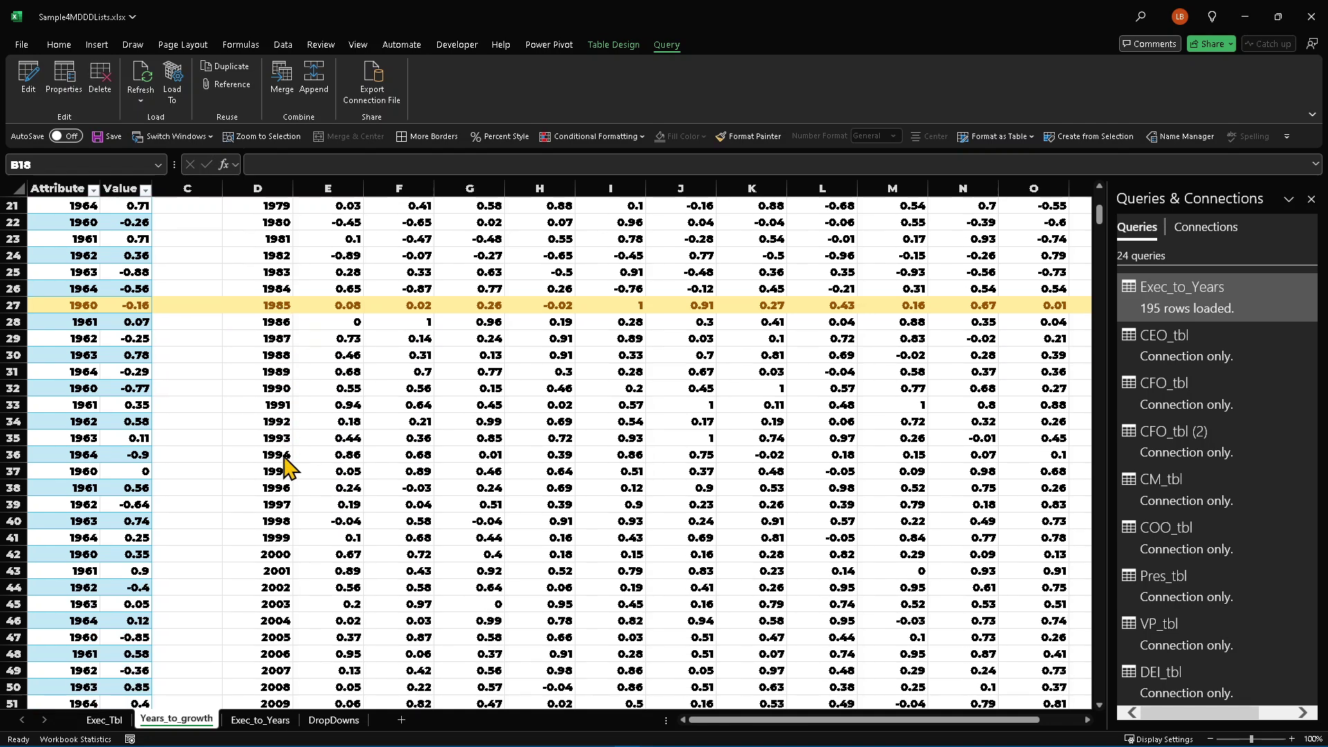
{"action": "scroll", "coordinate": [286, 486], "scroll_direction": "down", "scroll_amount": 1}
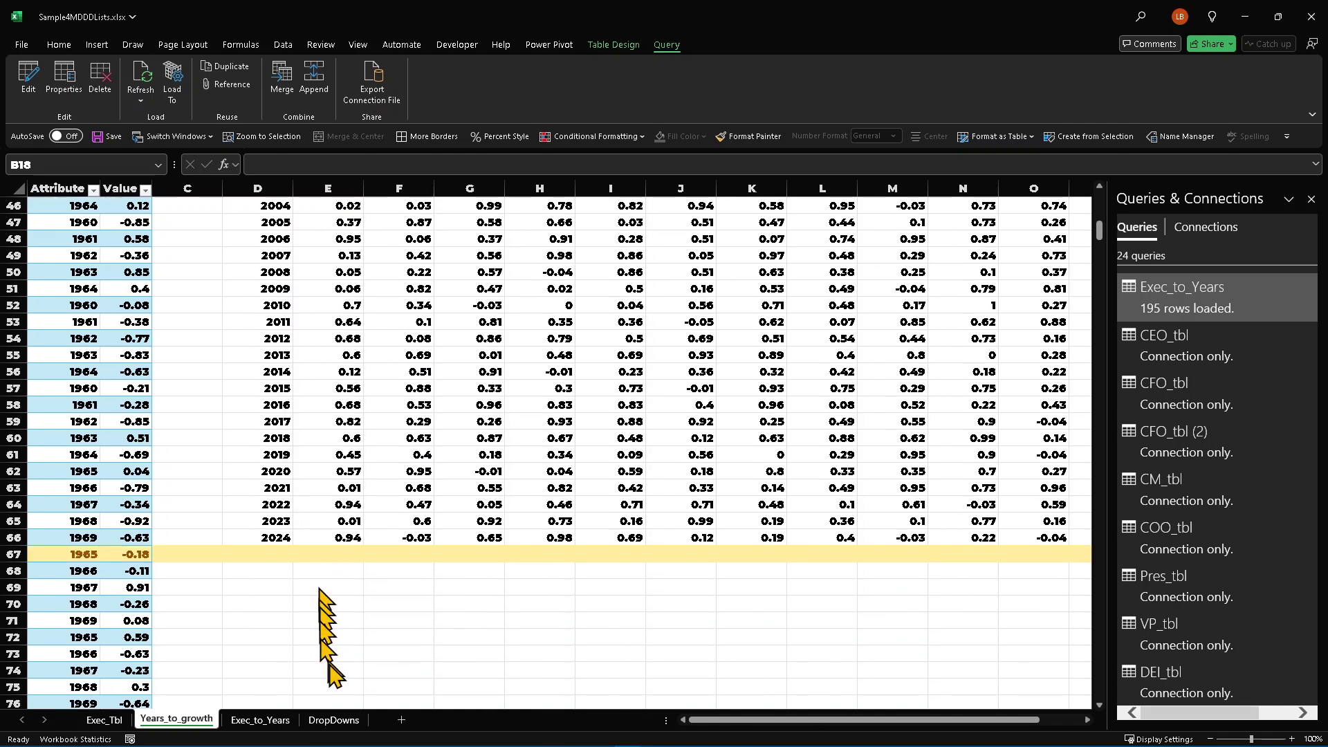
{"action": "left_click", "coordinate": [336, 719]}
{"action": "left_click_drag", "start_coordinate": [972, 720], "coordinate": [1014, 723]}
{"action": "left_click", "coordinate": [692, 450]}
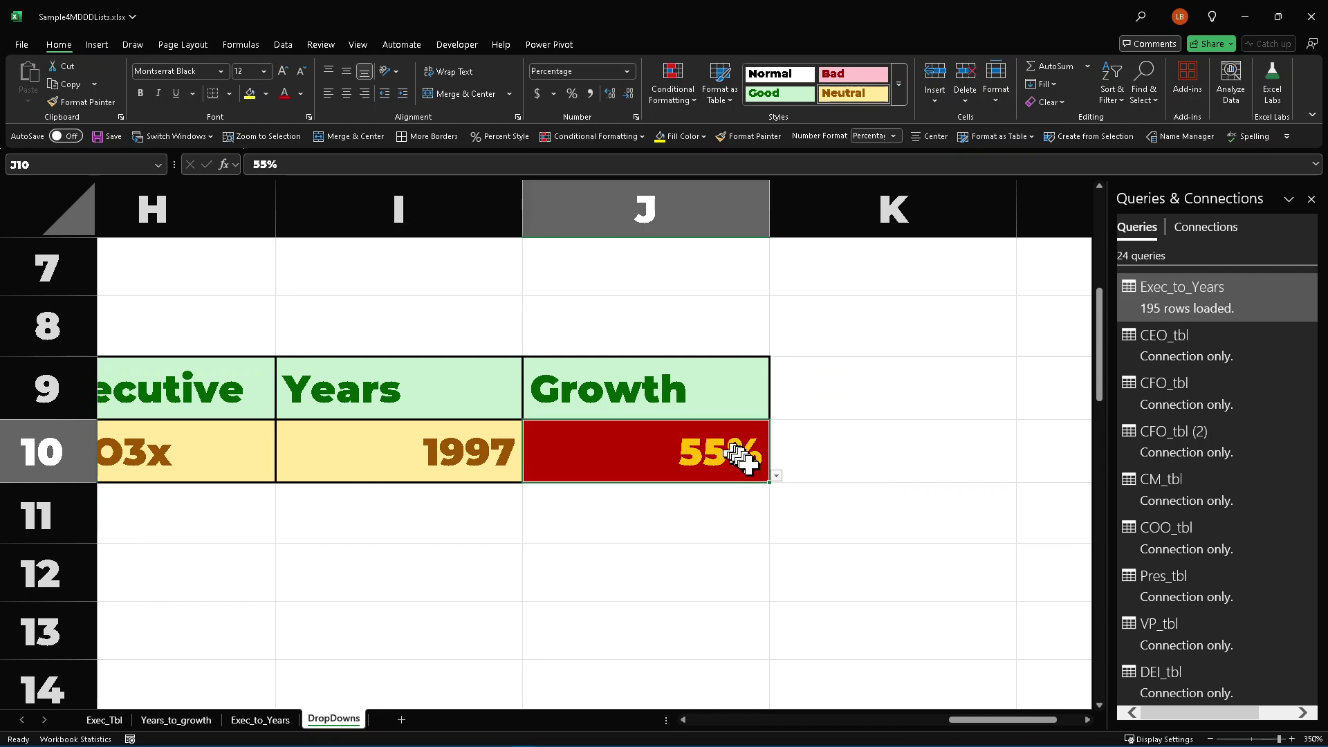
{"action": "left_click", "coordinate": [777, 476]}
{"action": "left_click", "coordinate": [723, 552]}
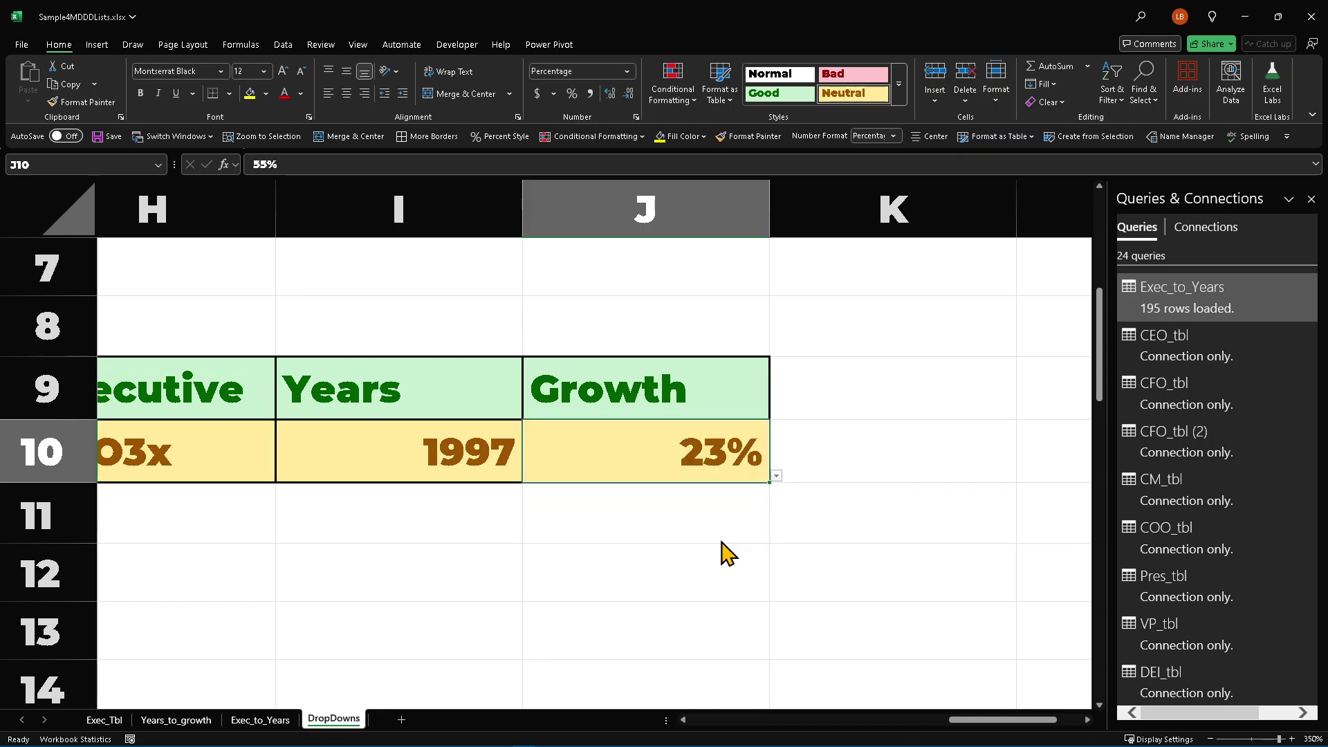
Choose DEI from the Title drop-down in G10 and close the Queries & Connections pane.
{"action": "left_click_drag", "start_coordinate": [1010, 723], "coordinate": [903, 725]}
{"action": "left_click", "coordinate": [700, 425]}
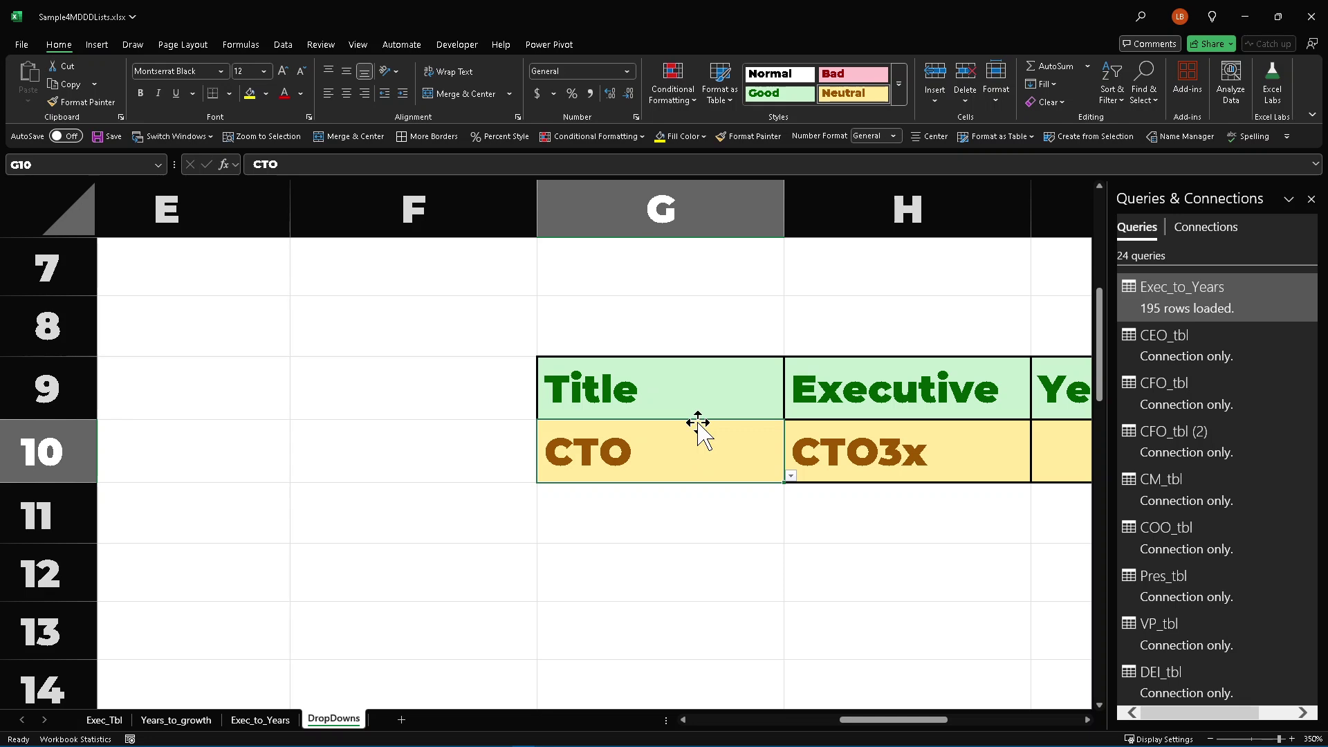
{"action": "left_click", "coordinate": [792, 477]}
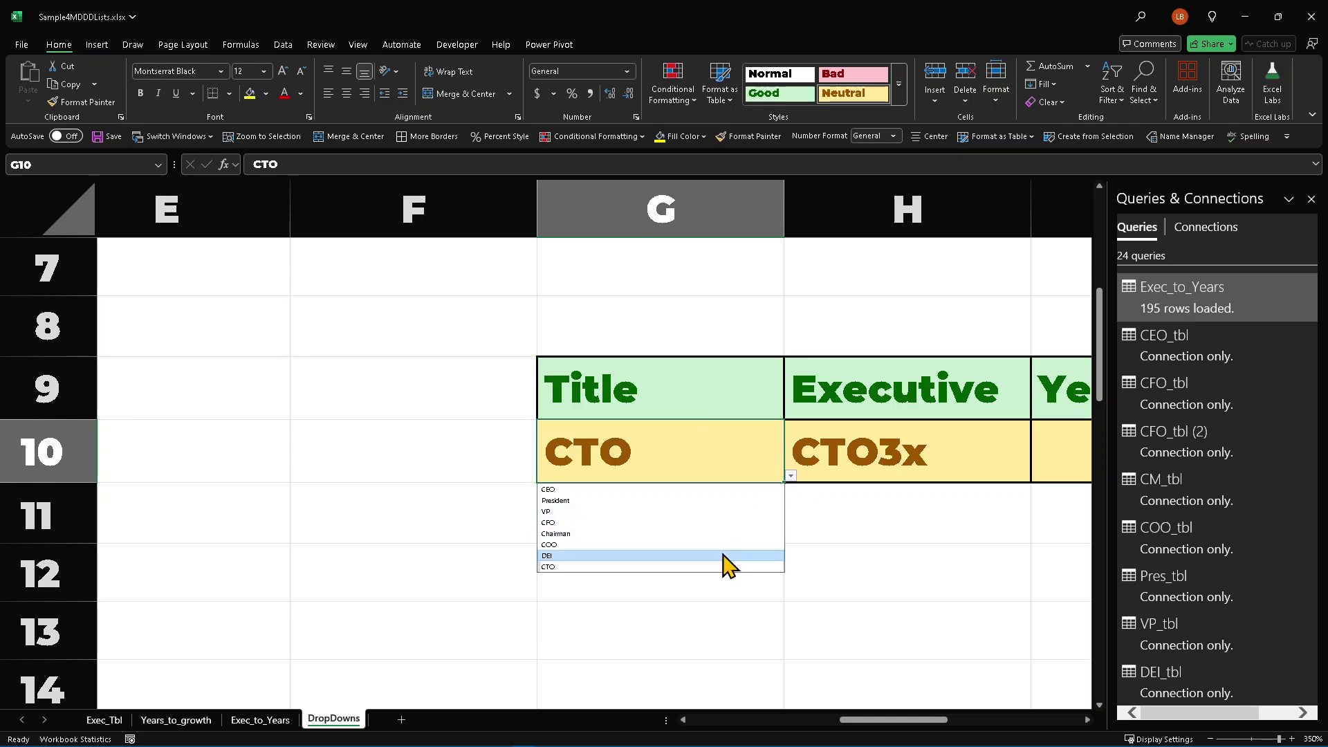
{"action": "left_click", "coordinate": [723, 563]}
{"action": "left_click_drag", "start_coordinate": [912, 722], "coordinate": [962, 720]}
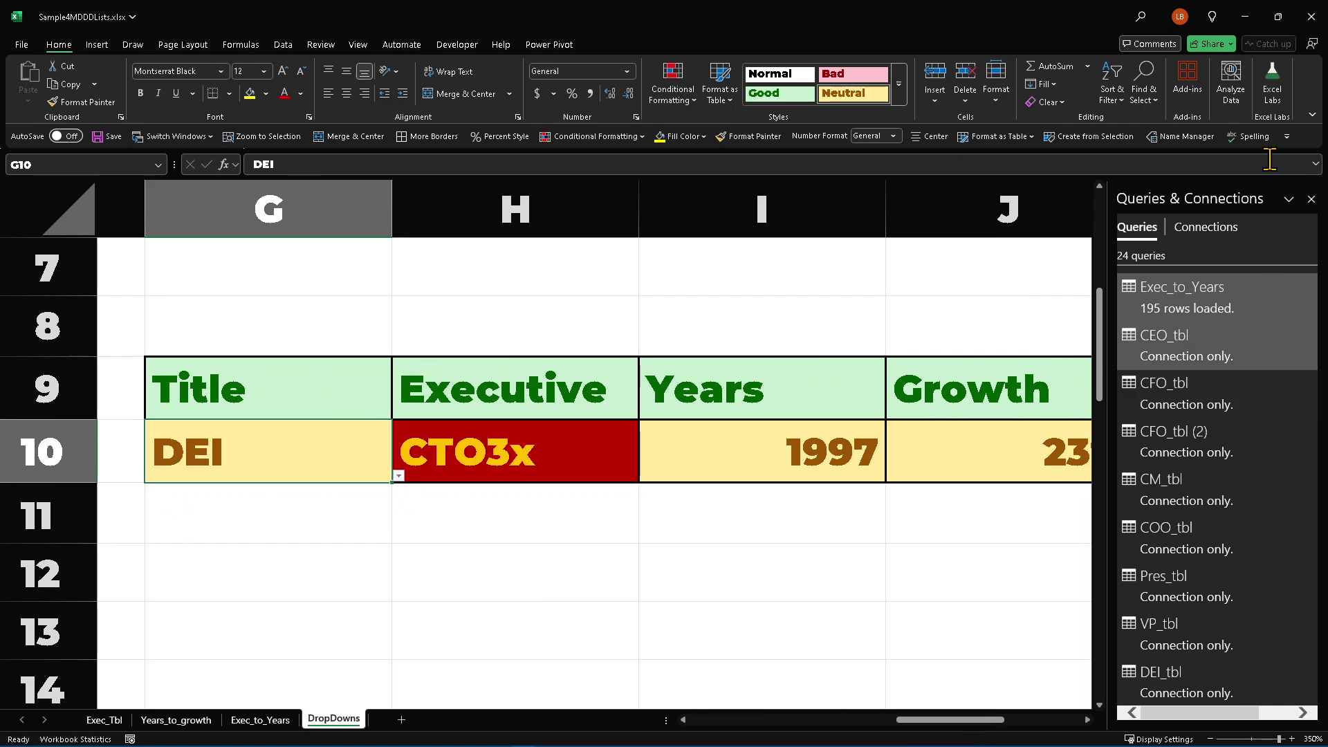
{"action": "left_click", "coordinate": [1312, 200]}
Choose DEI3x from the Executive drop-down in H10.
{"action": "left_click", "coordinate": [602, 450]}
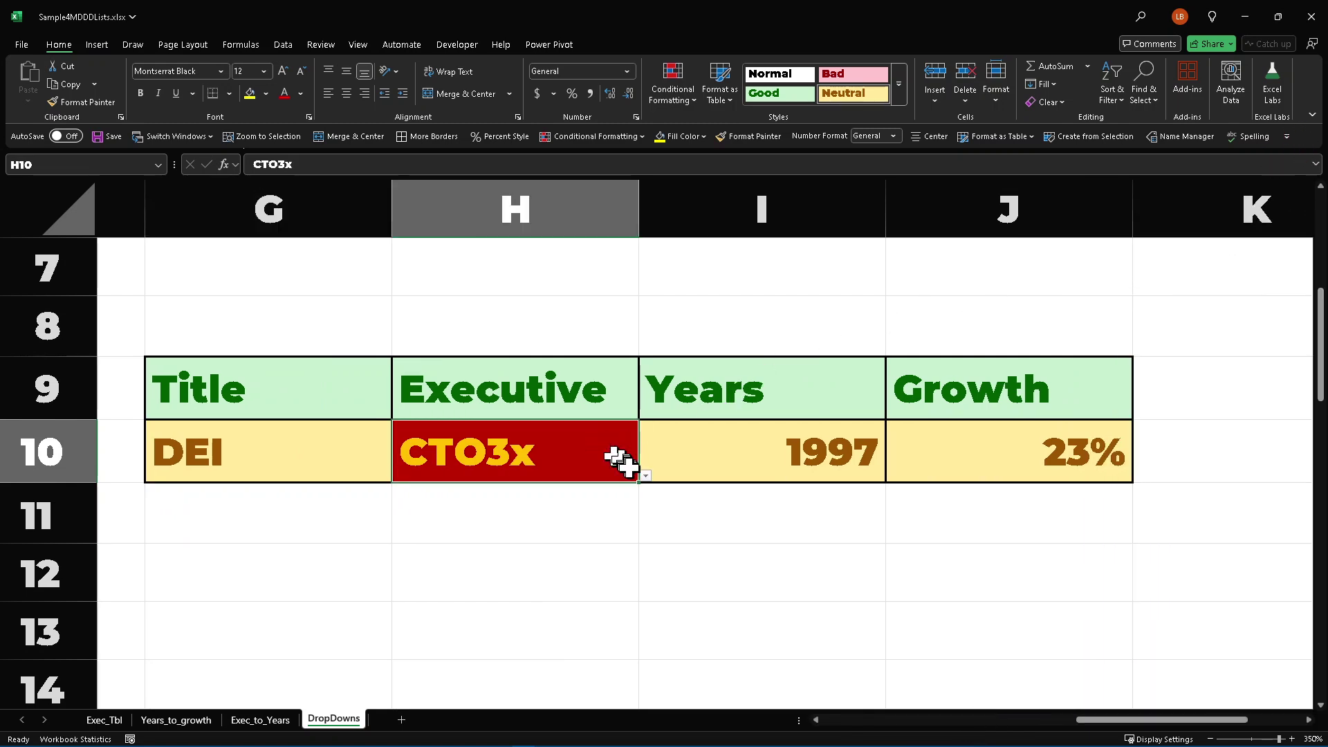
{"action": "left_click", "coordinate": [645, 476]}
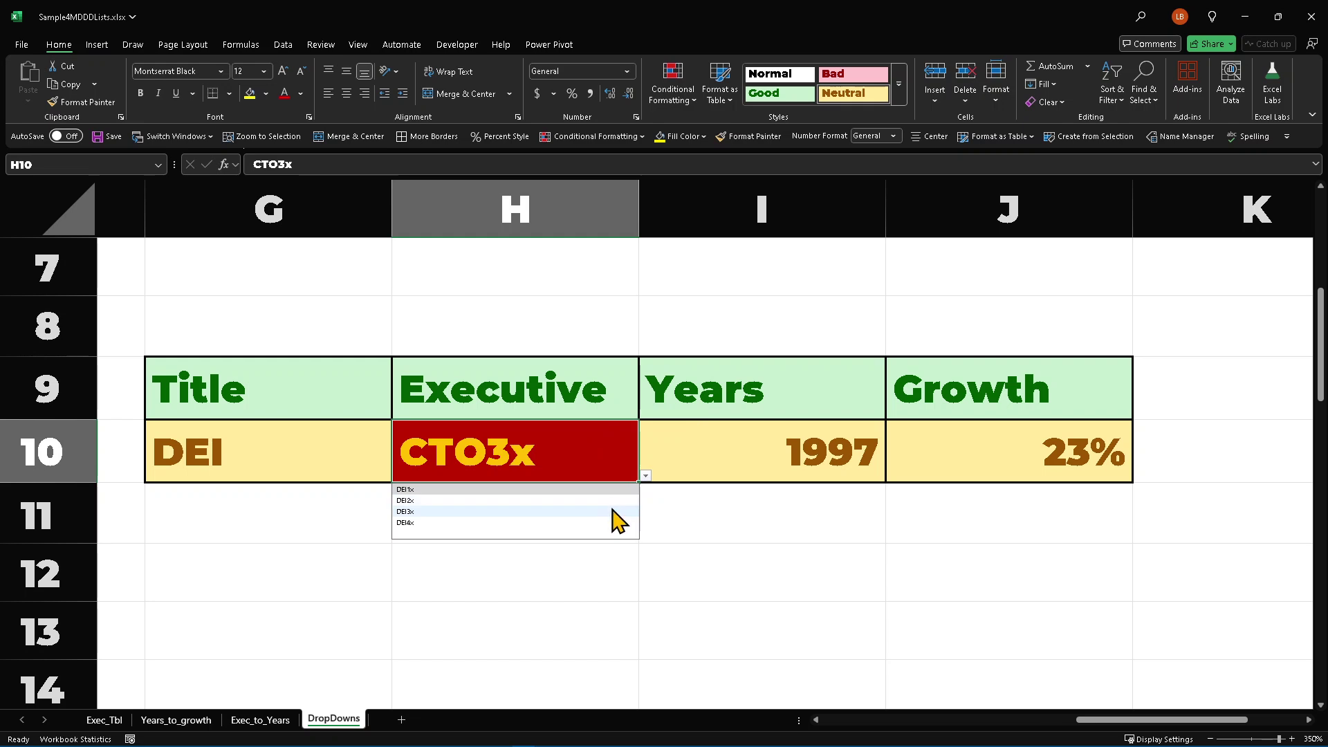
{"action": "left_click", "coordinate": [613, 512]}
Choose 2018 from the Years drop-down in I10 and 12% from the Growth drop-down in J10.
{"action": "left_click", "coordinate": [707, 462]}
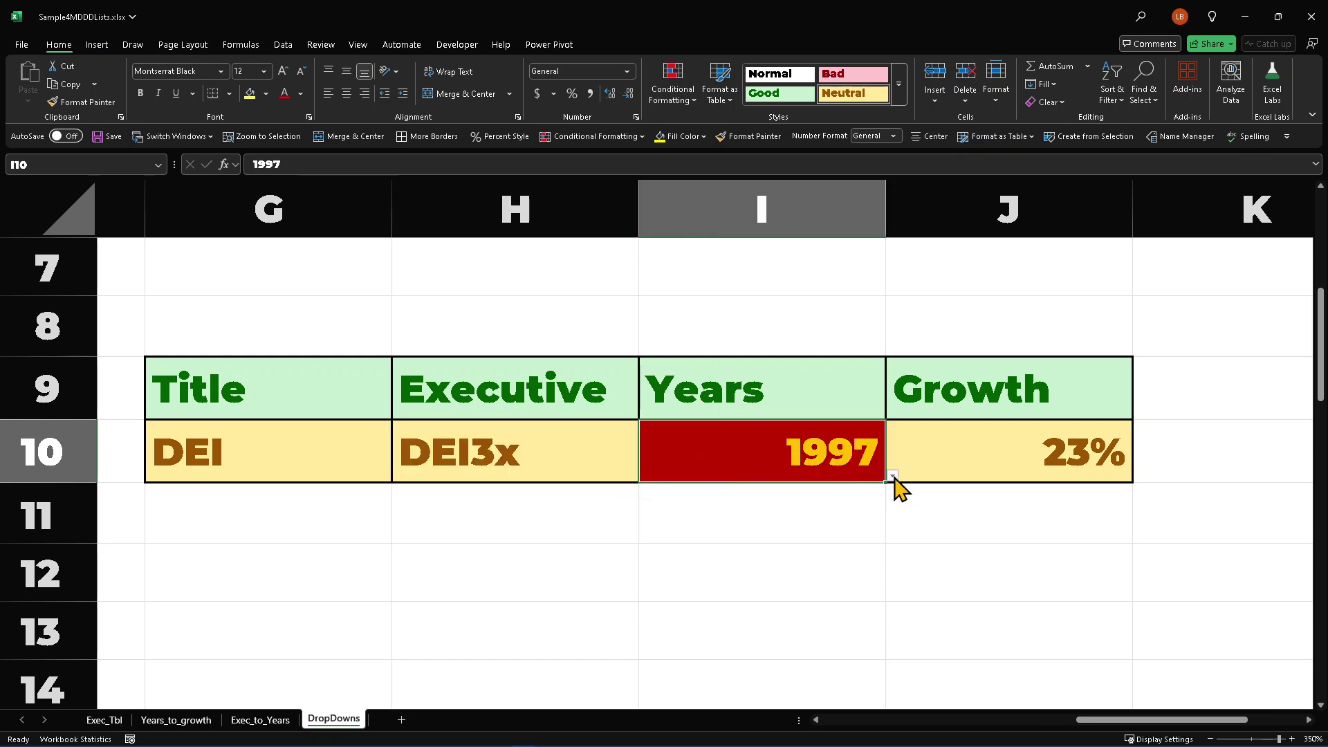
{"action": "left_click", "coordinate": [893, 476]}
{"action": "left_click", "coordinate": [869, 533]}
{"action": "left_click", "coordinate": [1024, 455]}
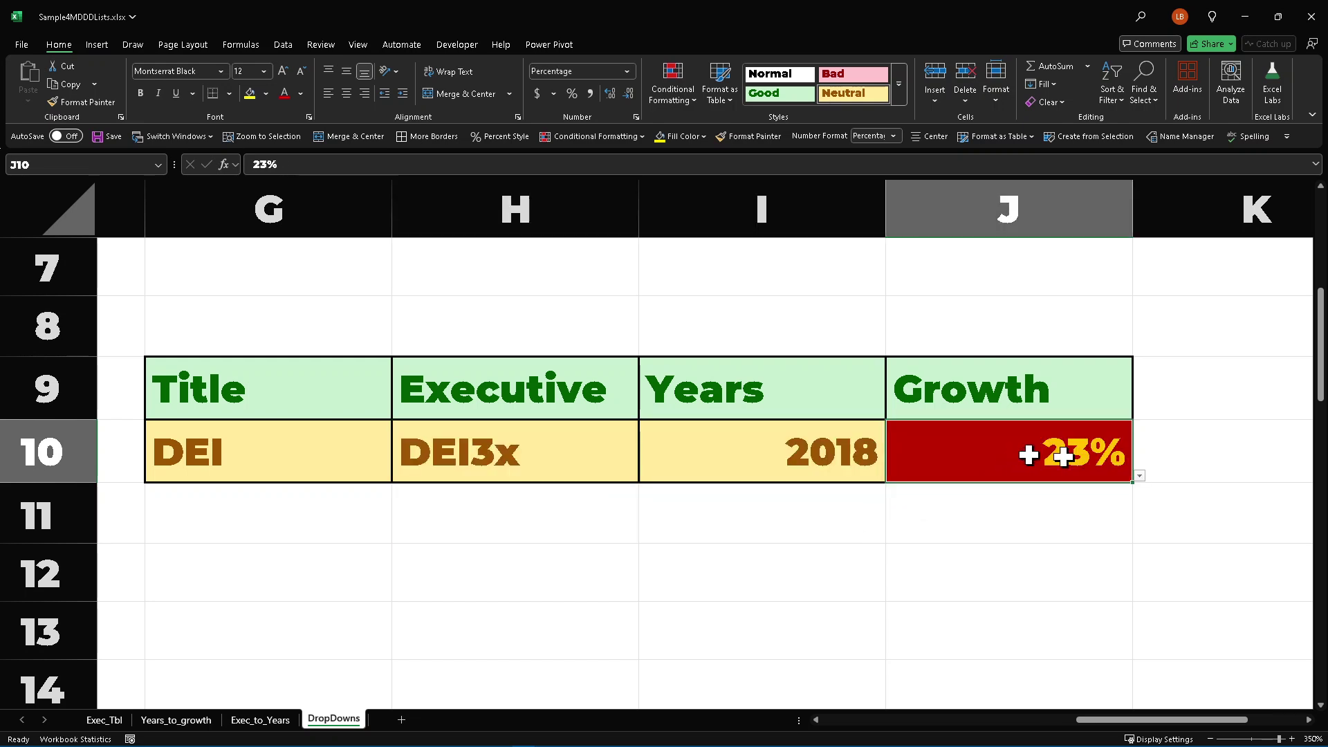
{"action": "left_click", "coordinate": [1140, 477]}
{"action": "left_click", "coordinate": [1087, 543]}
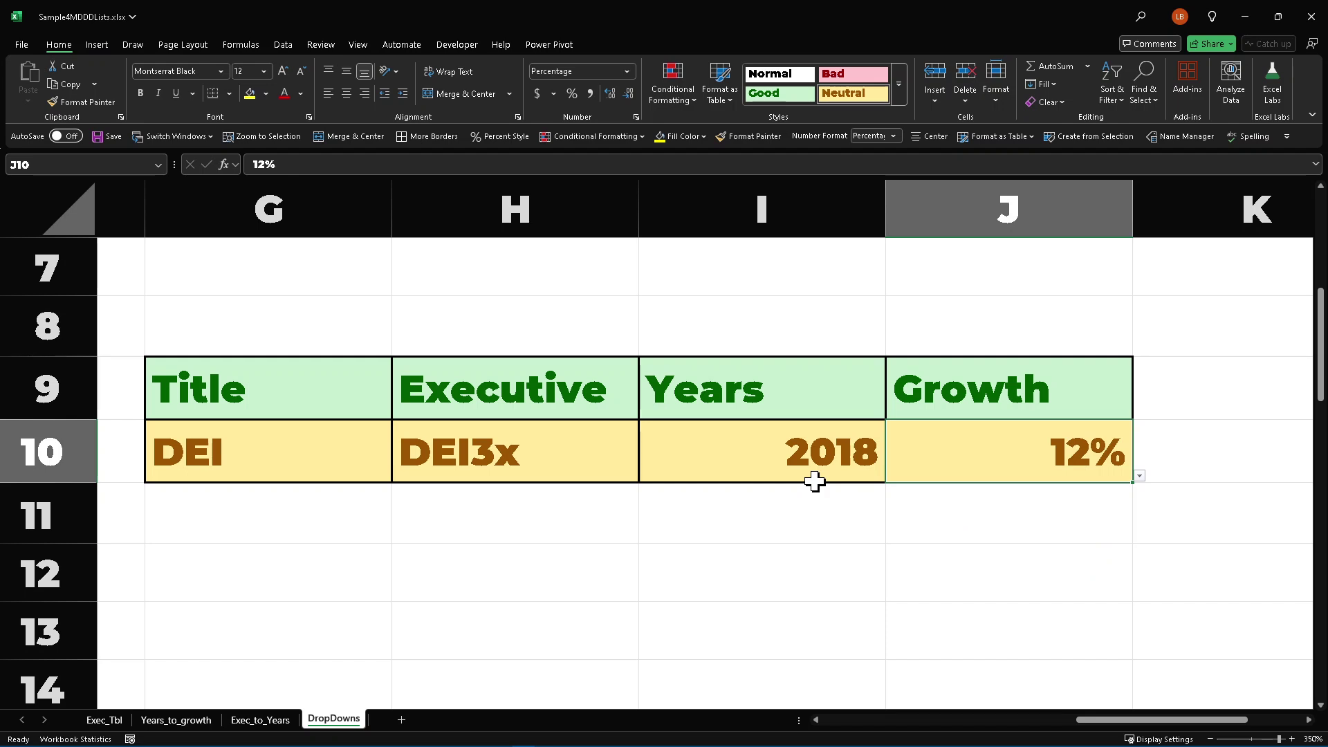
Examine the INDIRECT and XLOOKUP list formulas written out in cells G18 to J18.
{"action": "scroll", "coordinate": [633, 464], "scroll_direction": "down", "scroll_amount": 3}
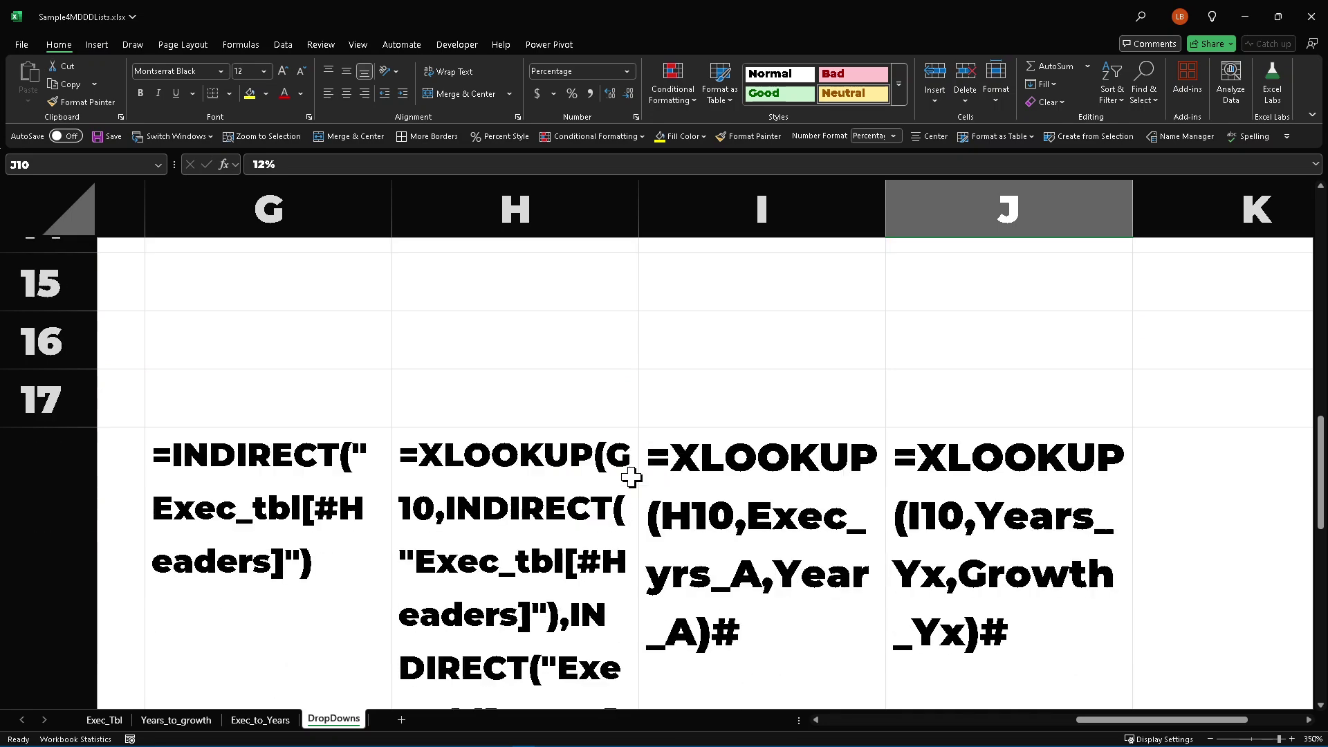
{"action": "scroll", "coordinate": [631, 477], "scroll_direction": "down", "scroll_amount": 2}
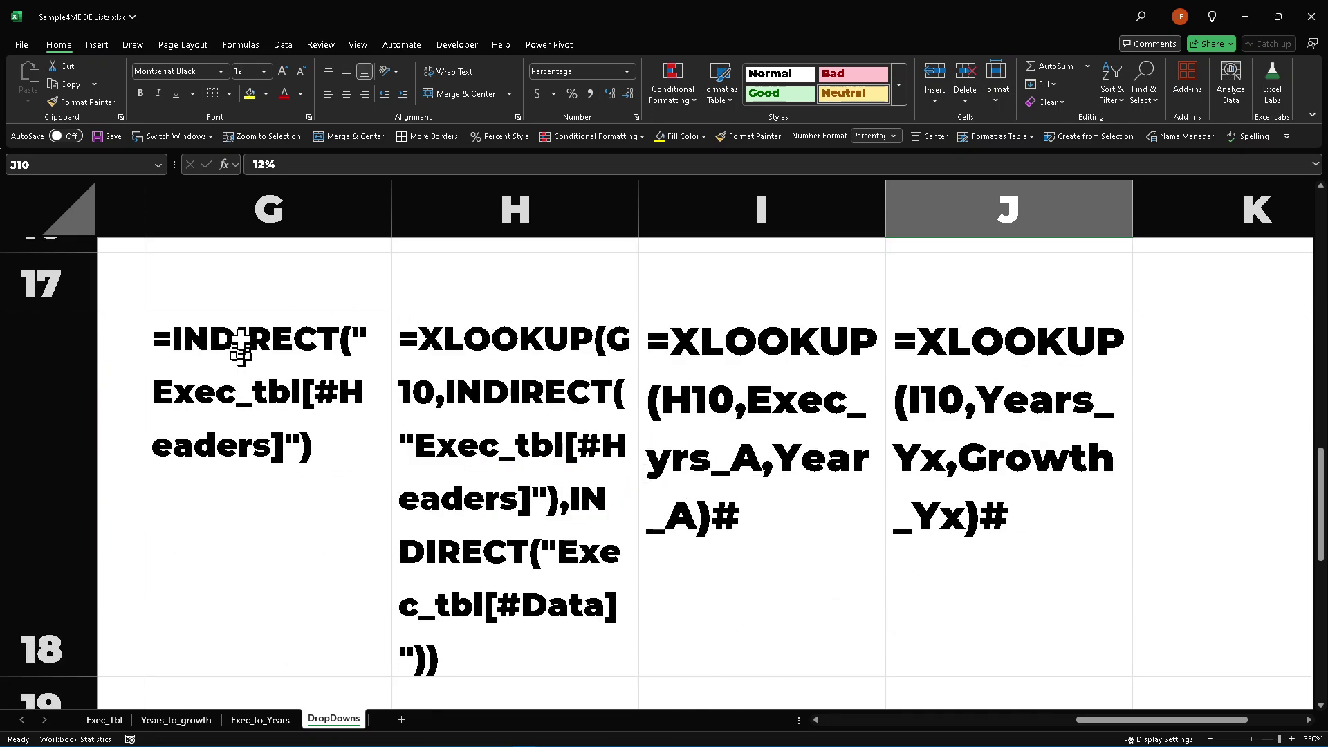
{"action": "left_click", "coordinate": [241, 335]}
{"action": "left_click", "coordinate": [493, 341]}
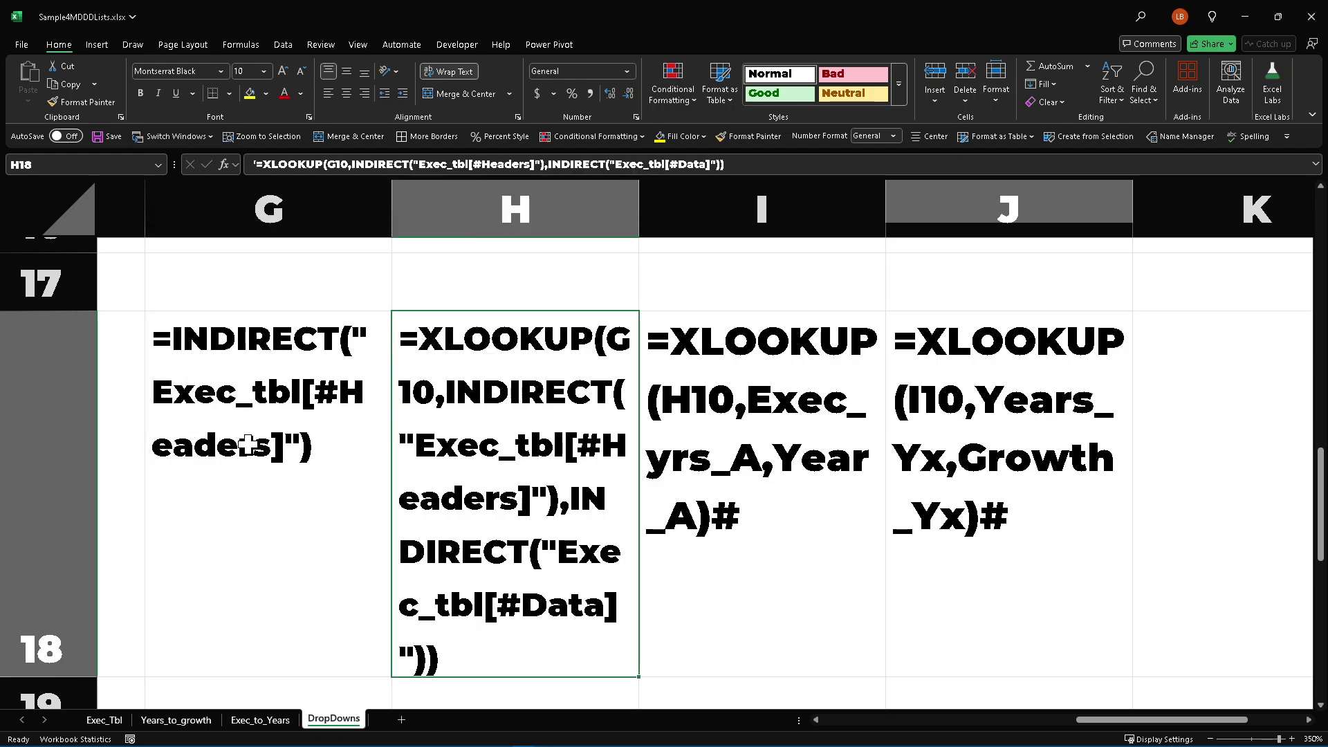
{"action": "left_click", "coordinate": [725, 379]}
{"action": "left_click", "coordinate": [1021, 374]}
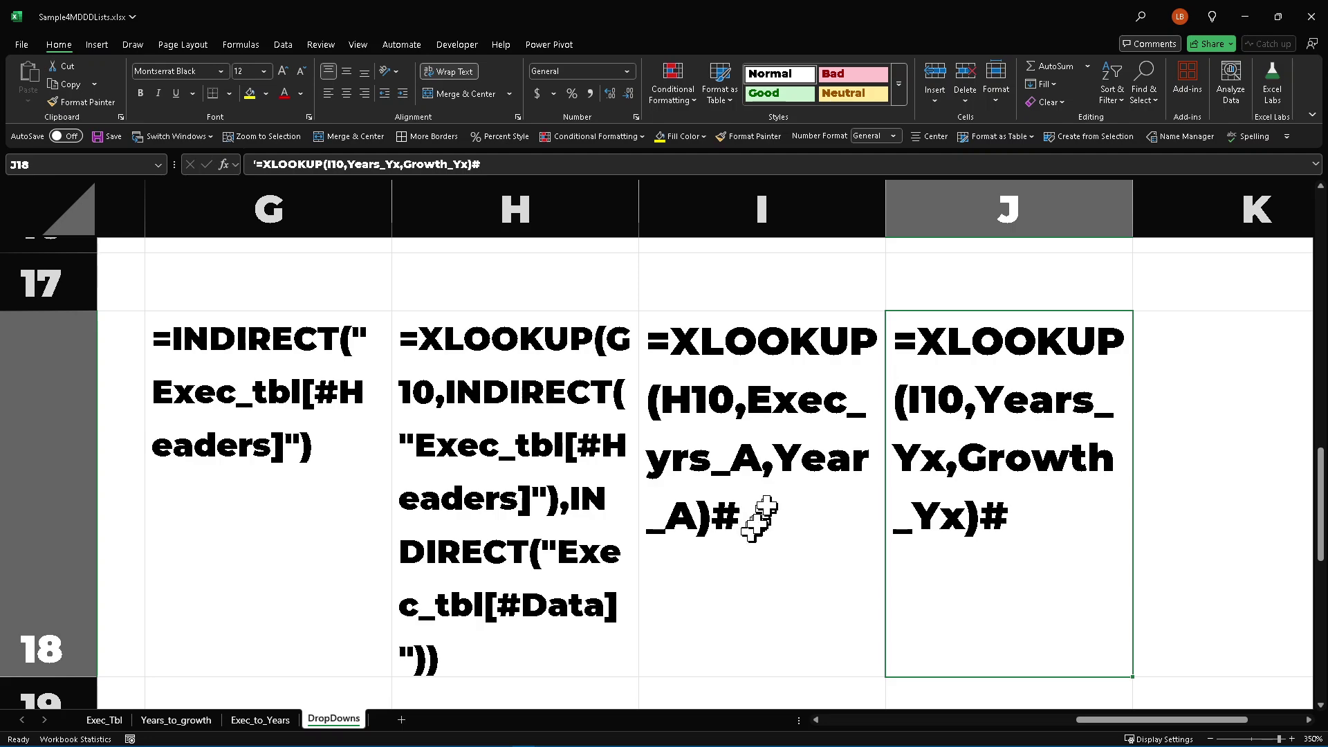
Compare the COUNTIFS conditional formatting formulas in cells H20 to J20 with the XLOOKUP list formulas in row 18.
{"action": "scroll", "coordinate": [747, 516], "scroll_direction": "down", "scroll_amount": 5}
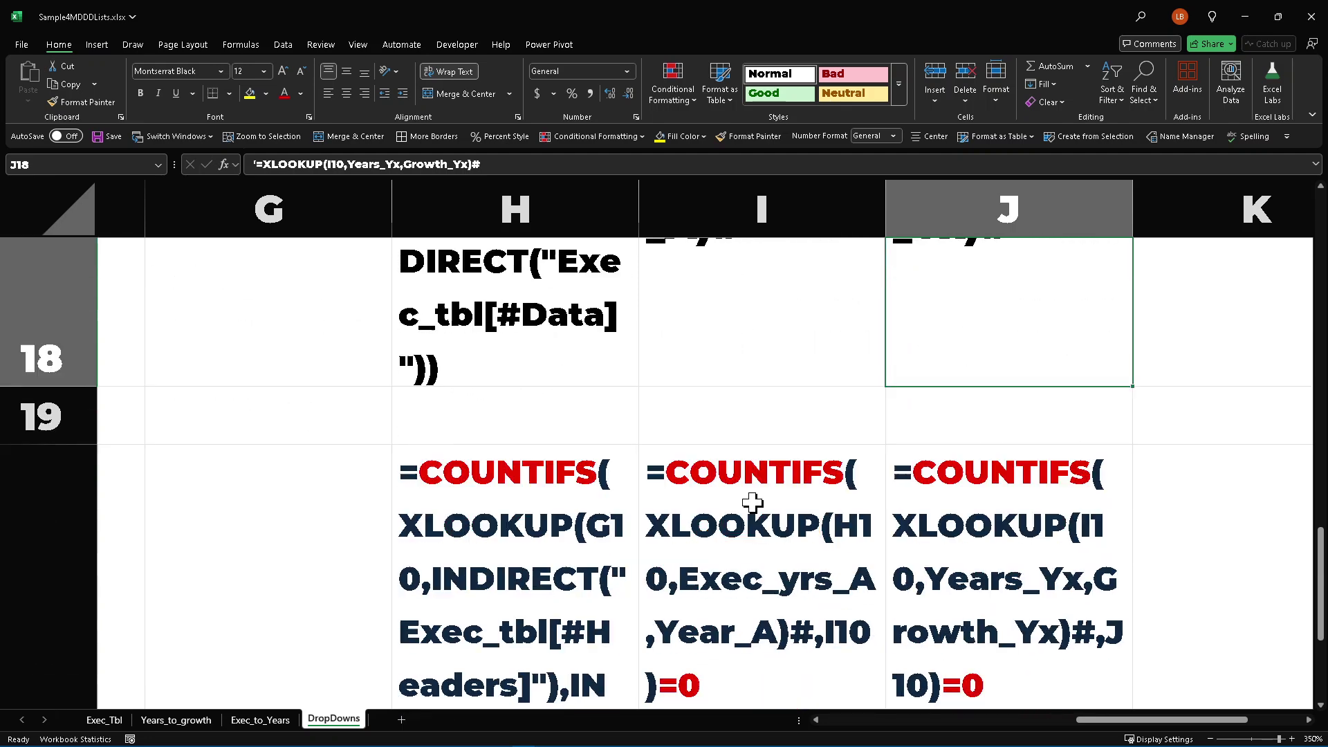
{"action": "scroll", "coordinate": [752, 502], "scroll_direction": "down", "scroll_amount": 1}
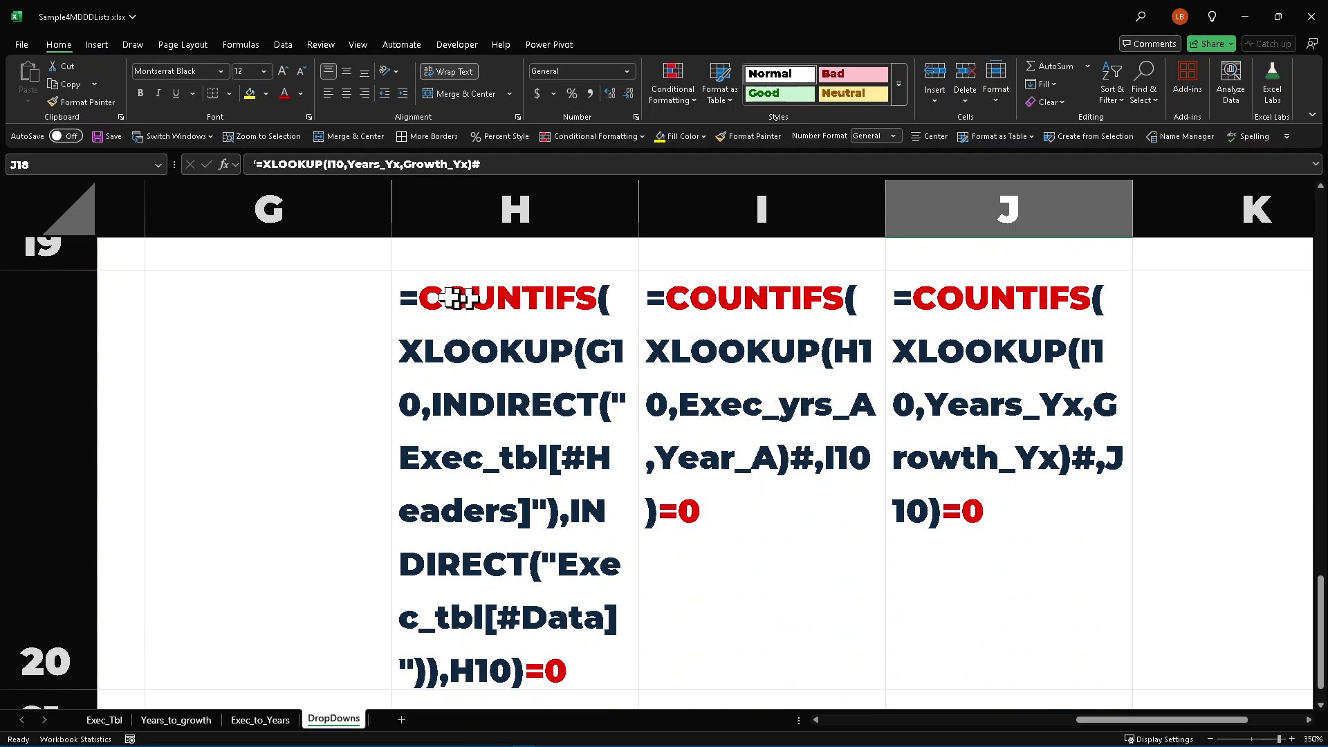
{"action": "key", "text": "Left"}
{"action": "key", "text": "Left"}
{"action": "scroll", "coordinate": [484, 322], "scroll_direction": "up", "scroll_amount": 3}
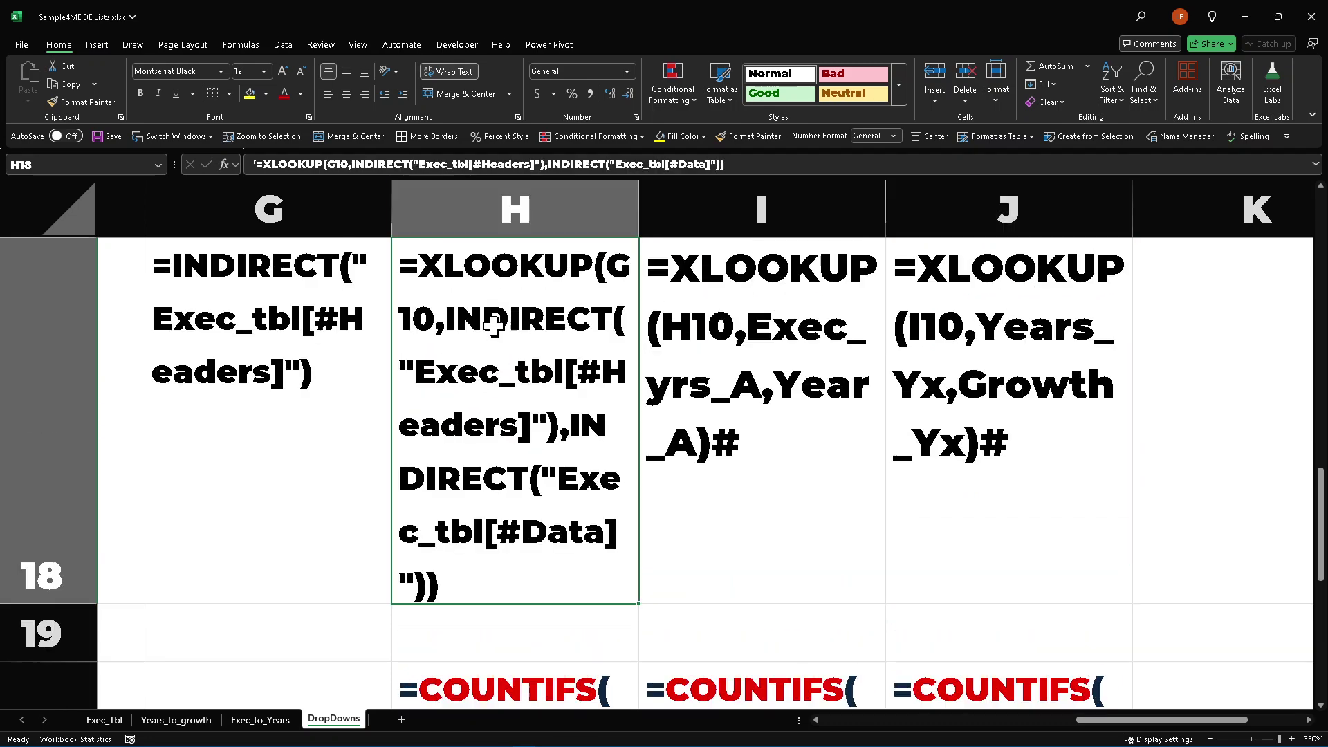
{"action": "scroll", "coordinate": [494, 326], "scroll_direction": "down", "scroll_amount": 6}
{"action": "left_click", "coordinate": [488, 377]}
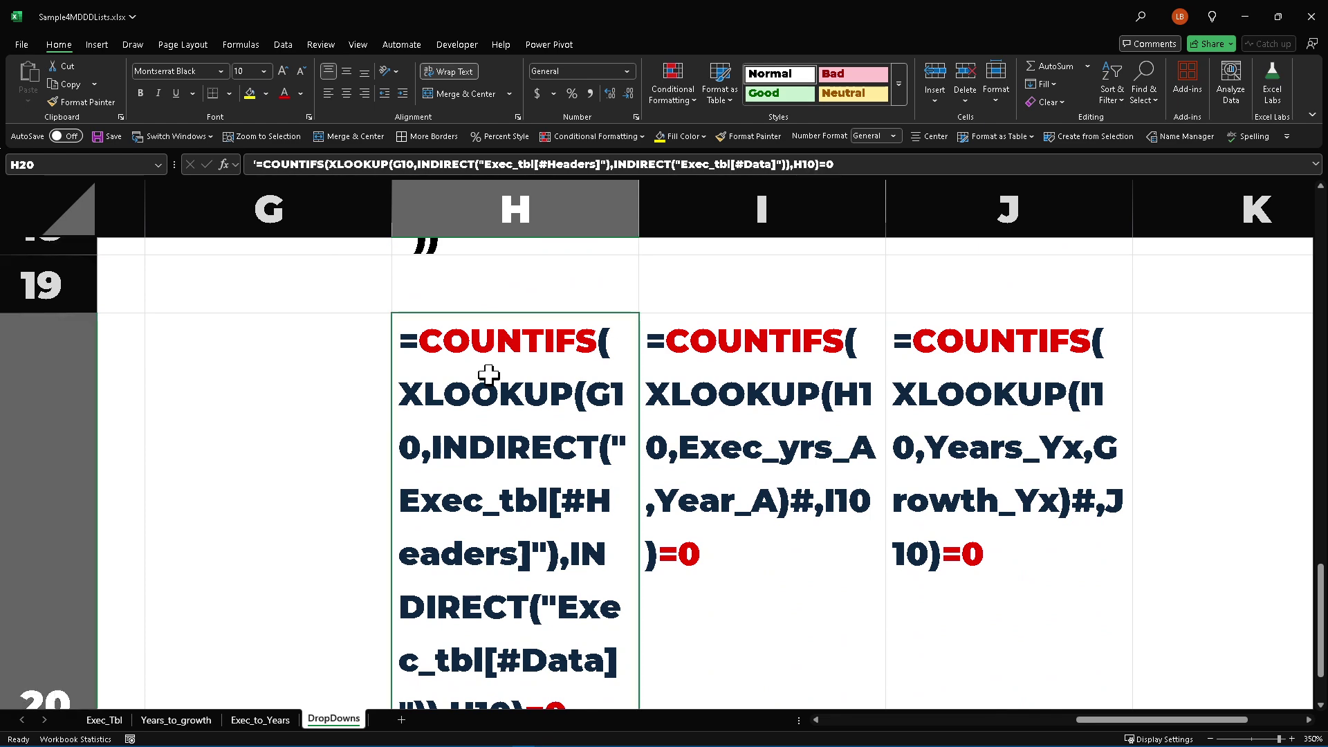
{"action": "scroll", "coordinate": [489, 377], "scroll_direction": "down", "scroll_amount": 4}
{"action": "scroll", "coordinate": [546, 443], "scroll_direction": "up", "scroll_amount": 3}
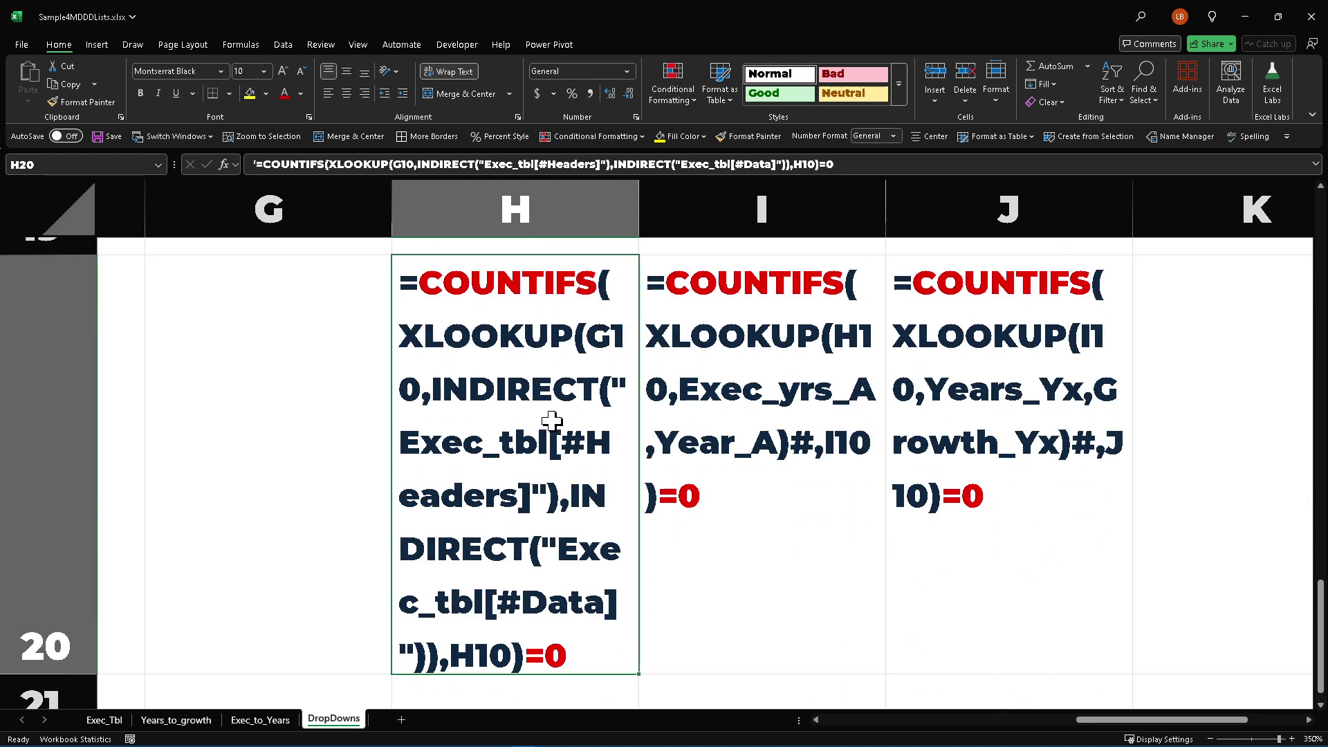
Choose President from the Title drop-down in G10 and Pres3 from the Executive drop-down in H10.
{"action": "scroll", "coordinate": [484, 373], "scroll_direction": "up", "scroll_amount": 1}
{"action": "scroll", "coordinate": [526, 428], "scroll_direction": "up", "scroll_amount": 5}
{"action": "scroll", "coordinate": [527, 428], "scroll_direction": "up", "scroll_amount": 5}
{"action": "left_click", "coordinate": [362, 552]}
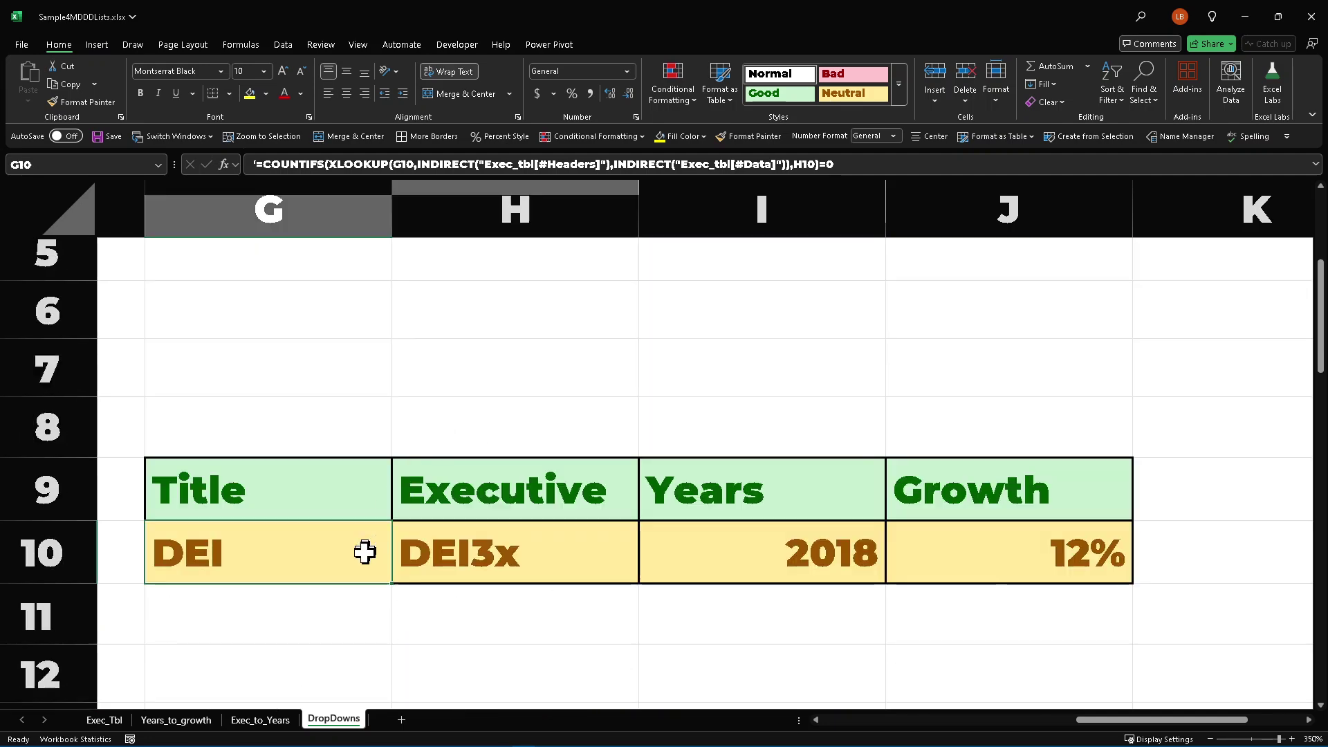
{"action": "left_click", "coordinate": [400, 577]}
{"action": "left_click", "coordinate": [299, 604]}
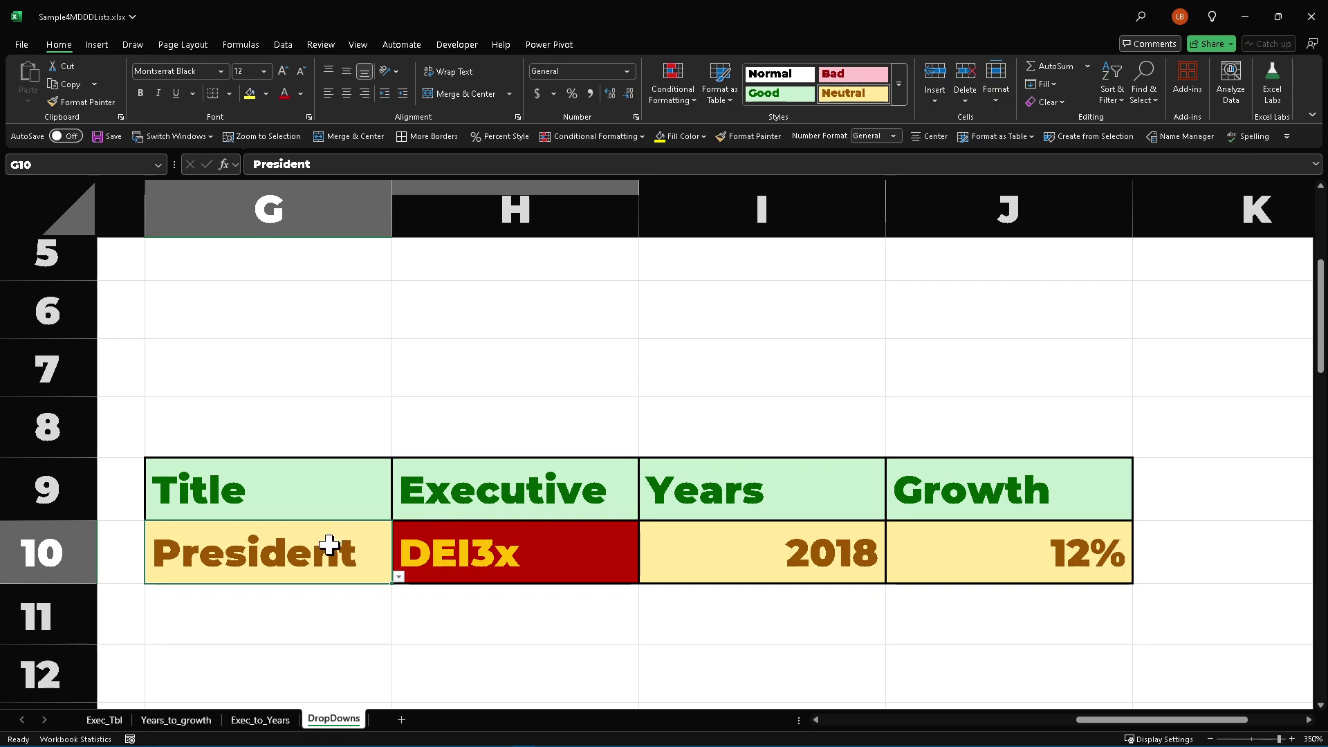
{"action": "left_click", "coordinate": [563, 552]}
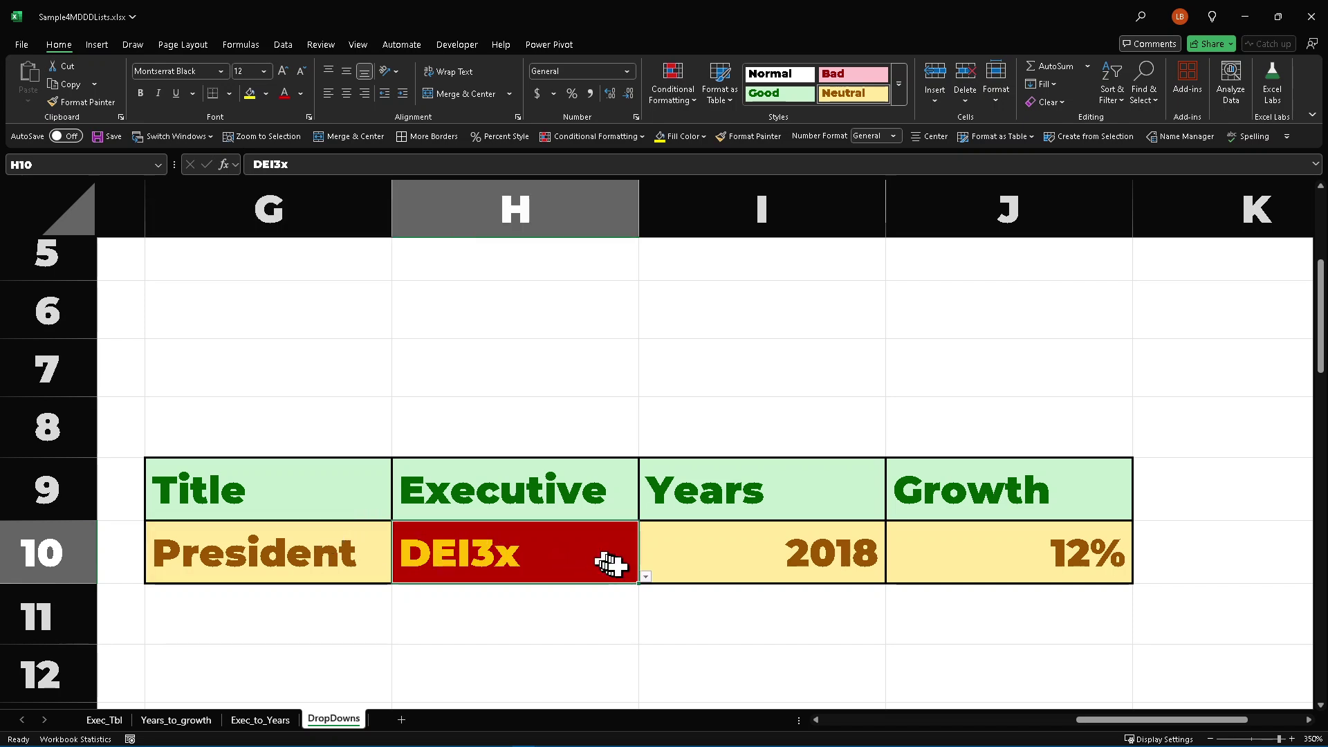
{"action": "left_click", "coordinate": [646, 577]}
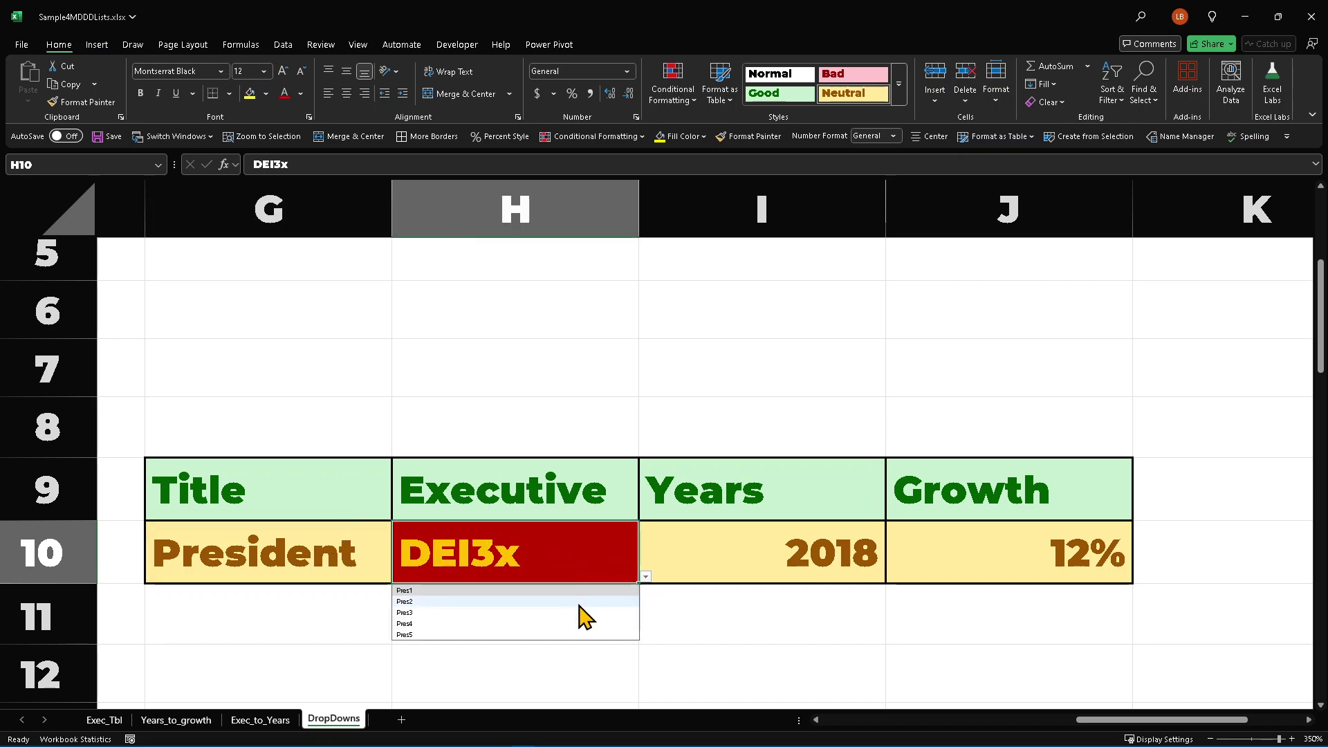
{"action": "left_click", "coordinate": [577, 613]}
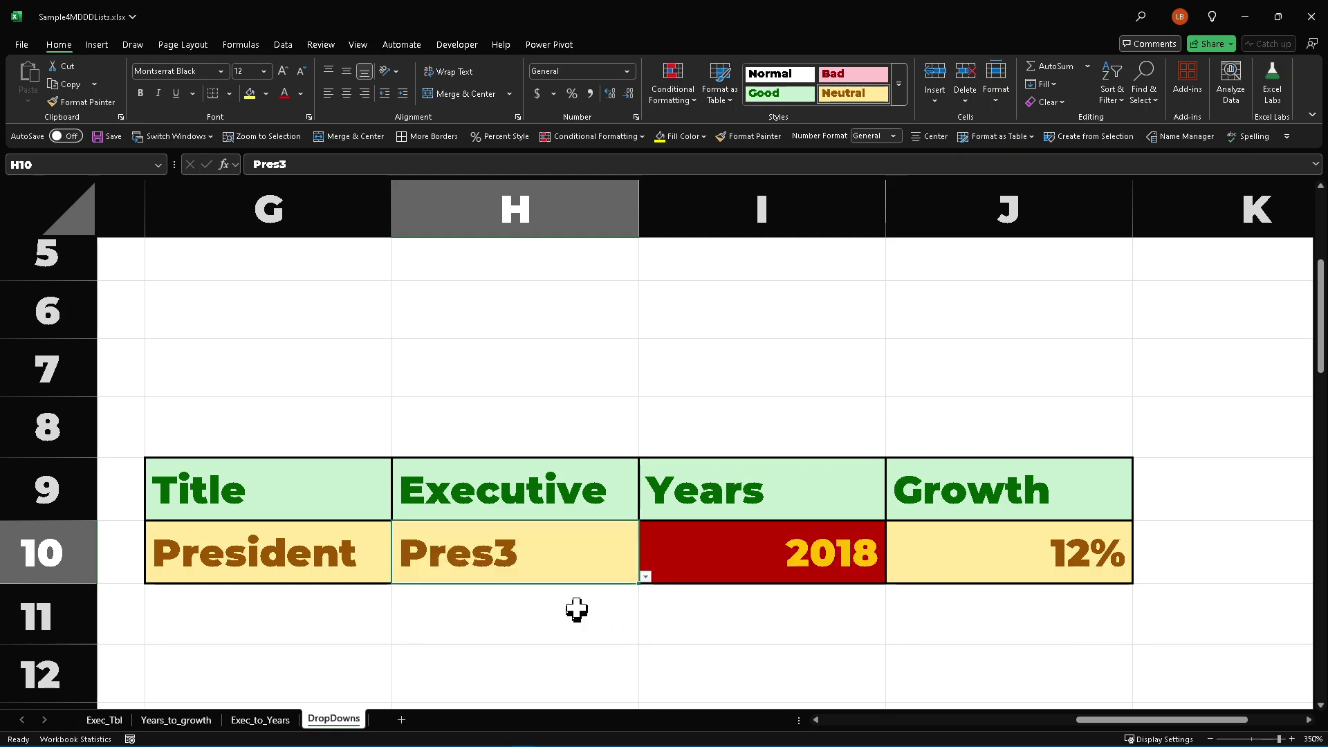
Choose 1972 from the Years drop-down in I10 and 55% from the Growth drop-down in J10.
{"action": "left_click", "coordinate": [751, 563]}
{"action": "left_click", "coordinate": [892, 578]}
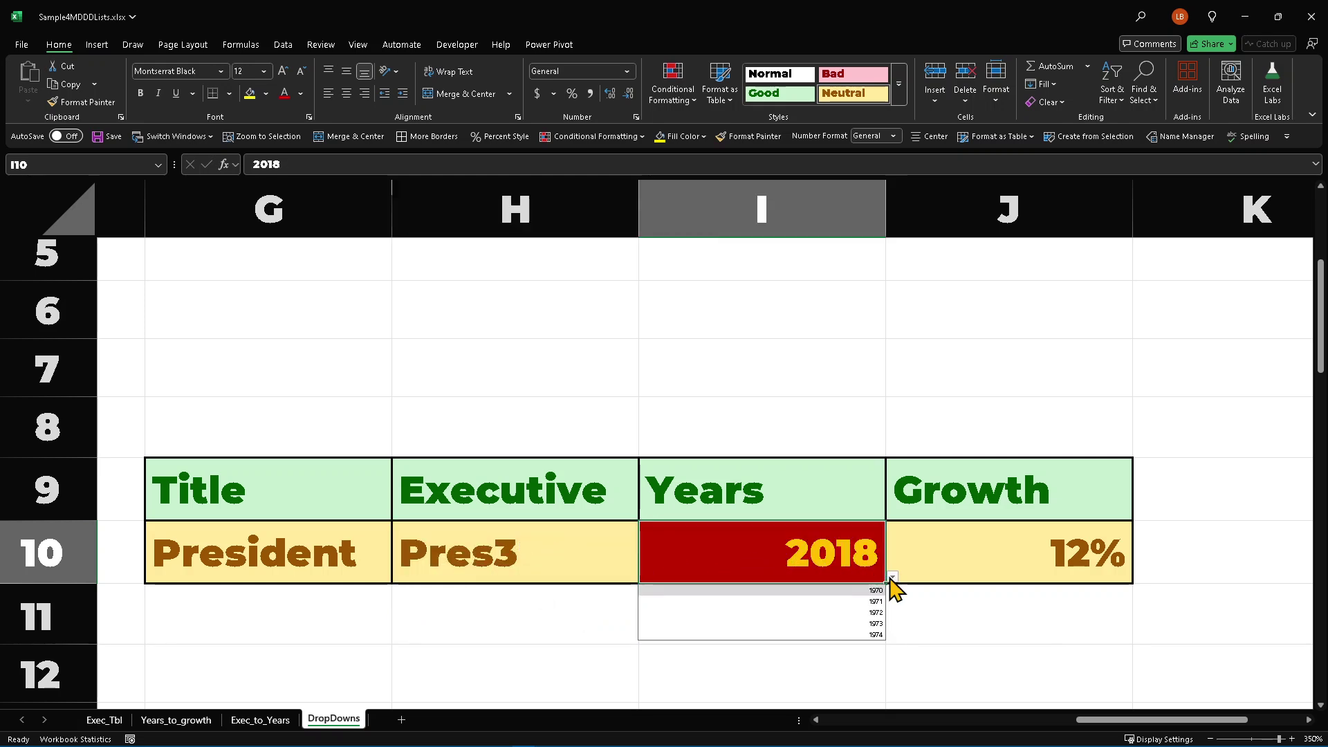
{"action": "left_click", "coordinate": [858, 613]}
{"action": "left_click", "coordinate": [958, 570]}
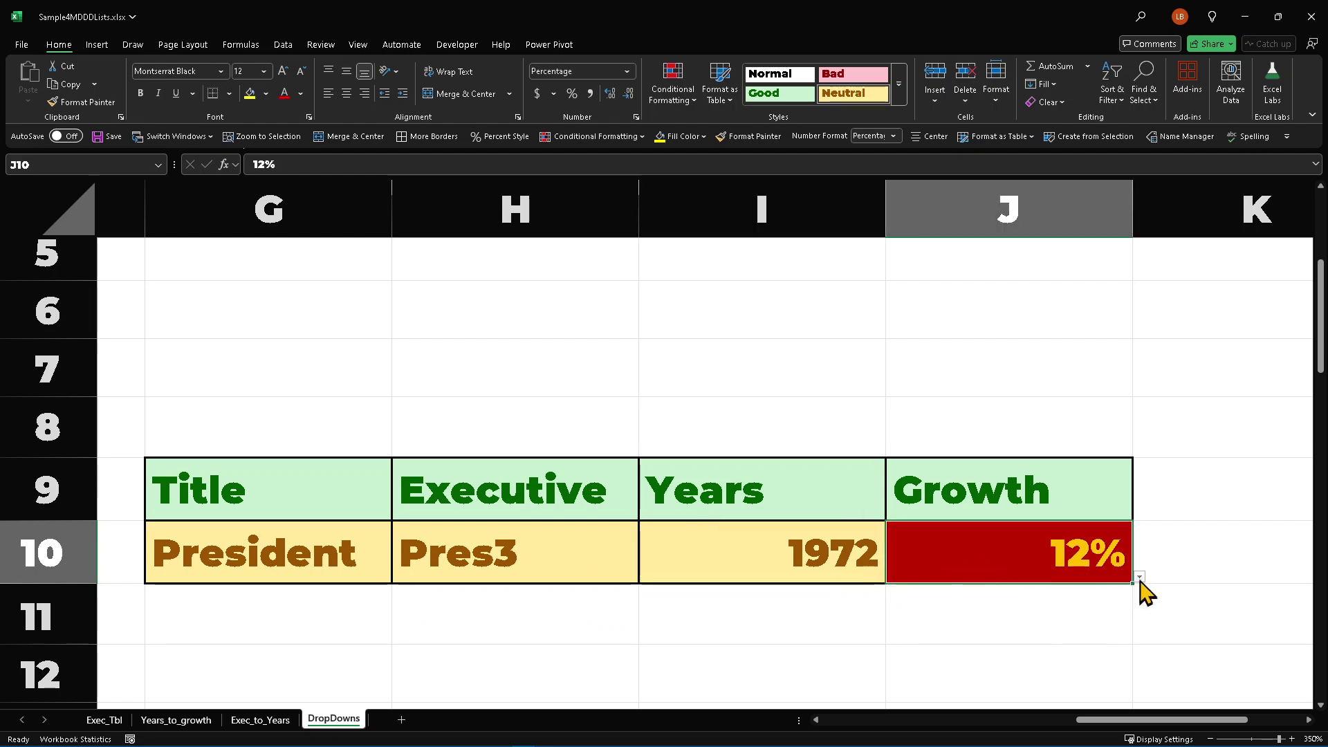
{"action": "left_click", "coordinate": [1140, 577]}
{"action": "left_click", "coordinate": [1103, 637]}
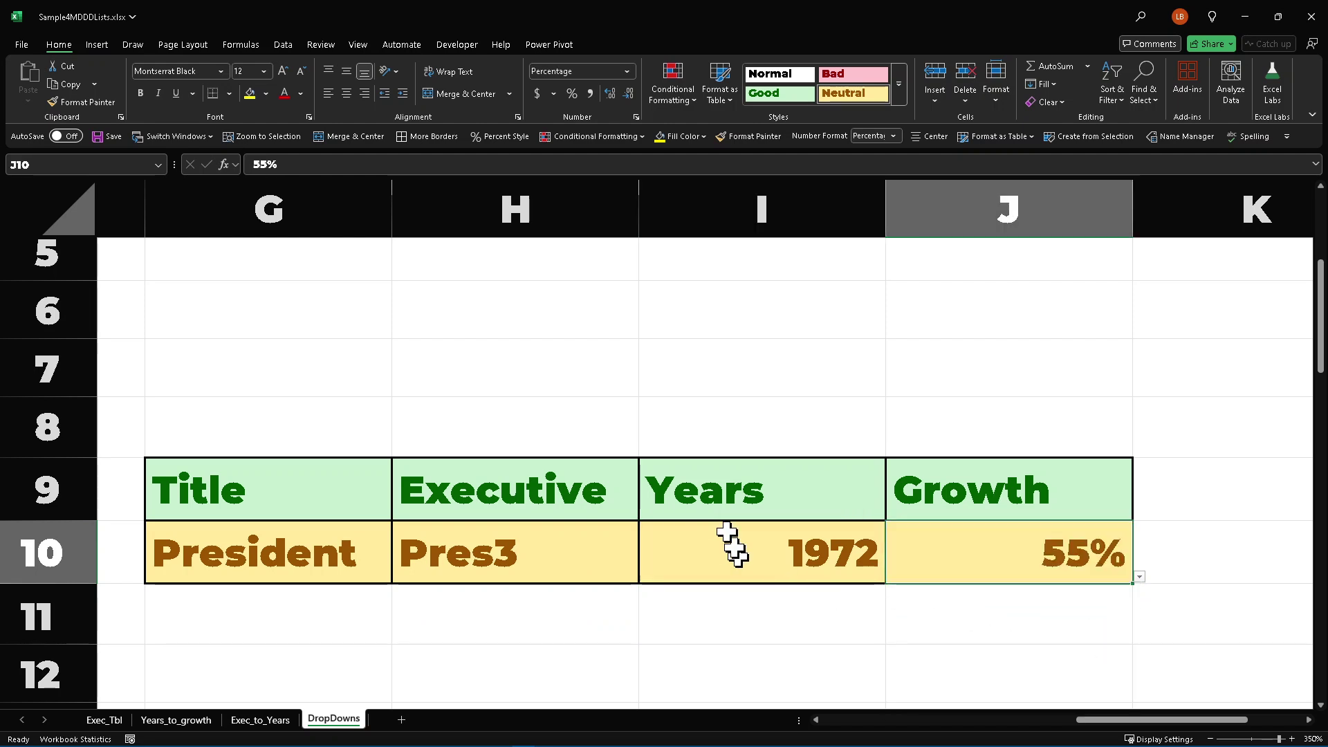